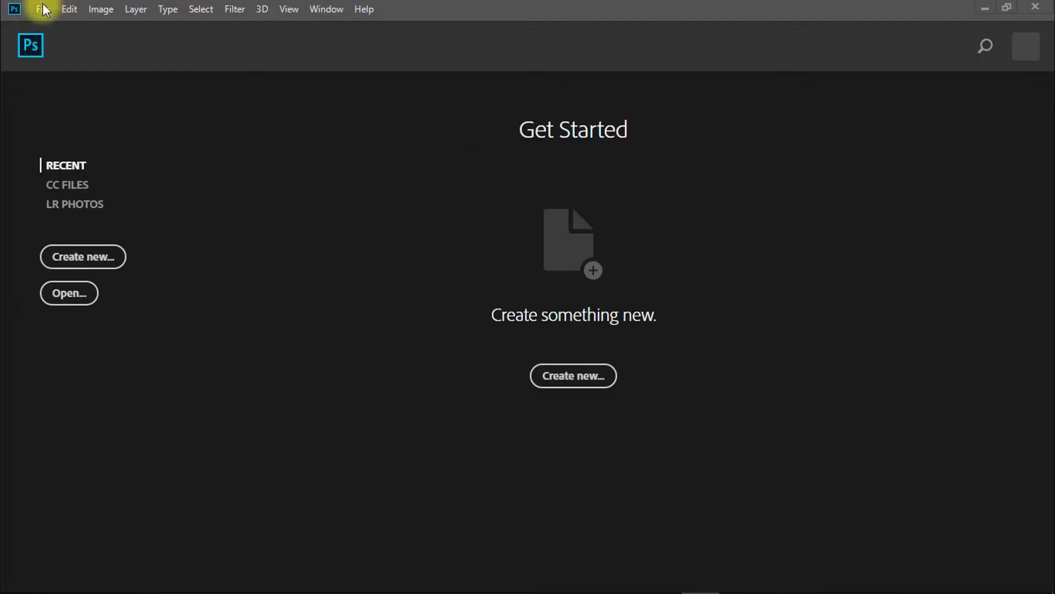
# Open the portrait Govt job photo edit.JPG and zoom in on it
pyautogui.click(43, 10)
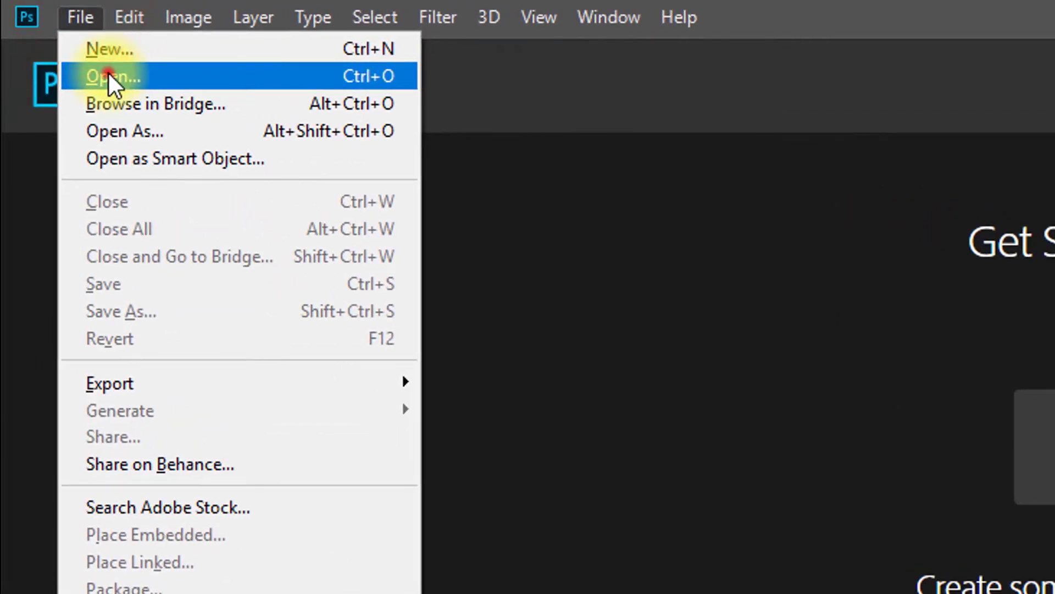
pyautogui.click(108, 76)
pyautogui.click(393, 258)
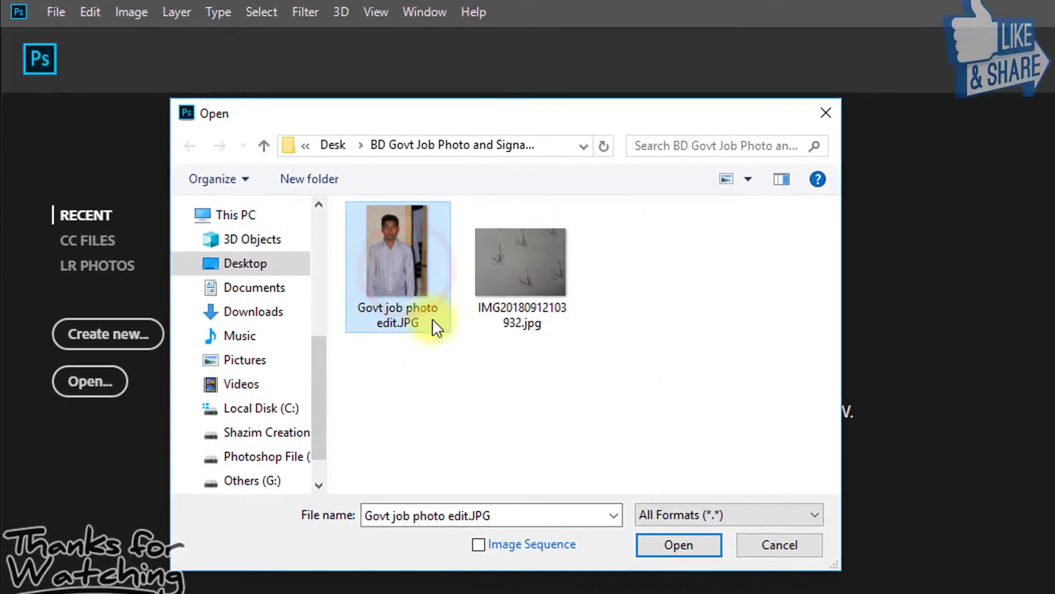
pyautogui.click(705, 545)
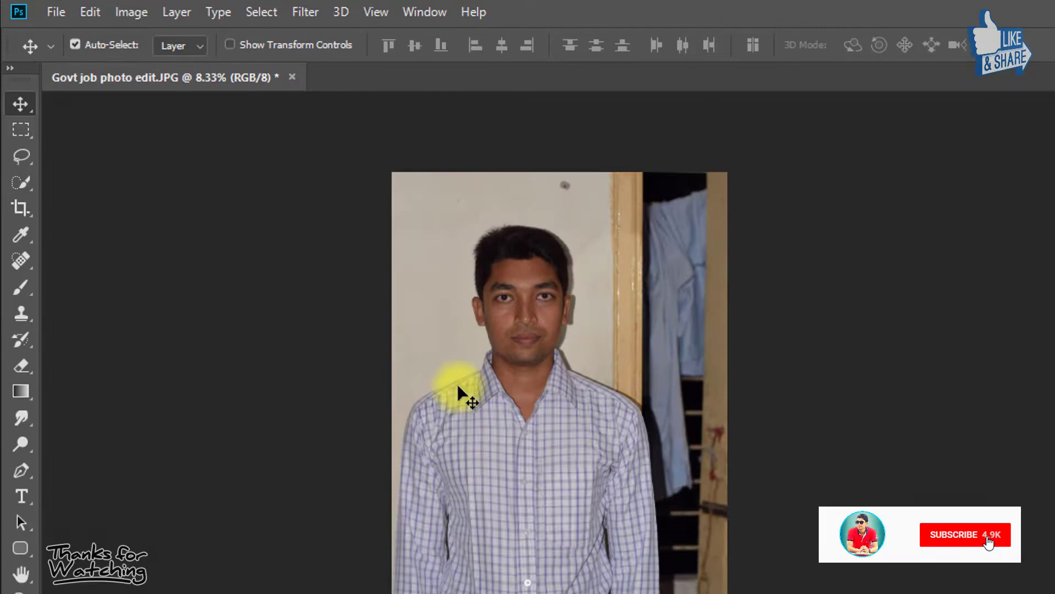
pyautogui.click(547, 323)
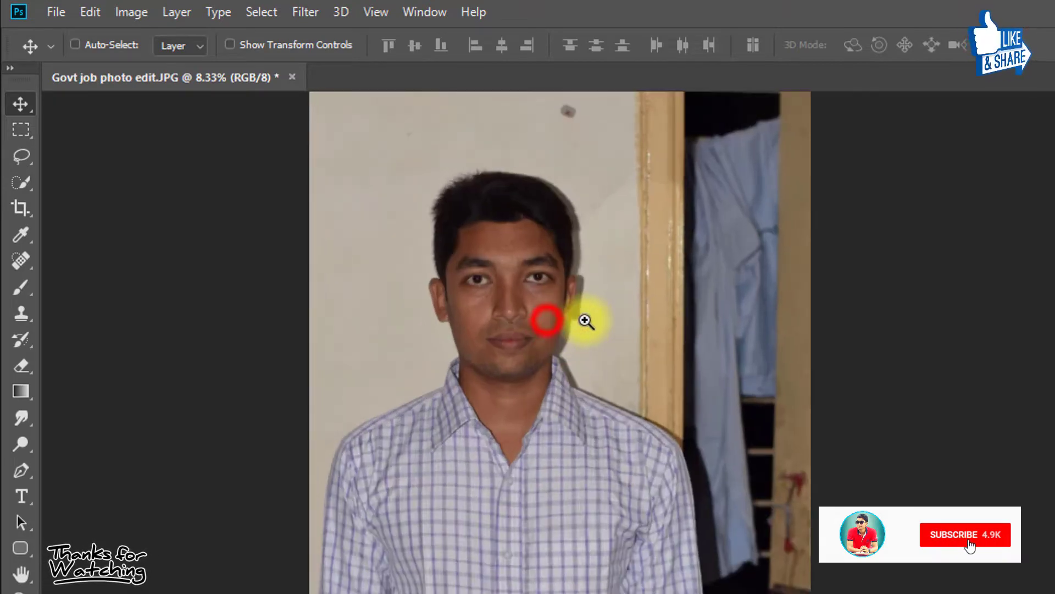
# Apply Camera Raw with Exposure +0.75, Contrast +7, Highlights +17, Shadows +8, Whites +2, Blacks -9
pyautogui.click(308, 11)
pyautogui.click(349, 130)
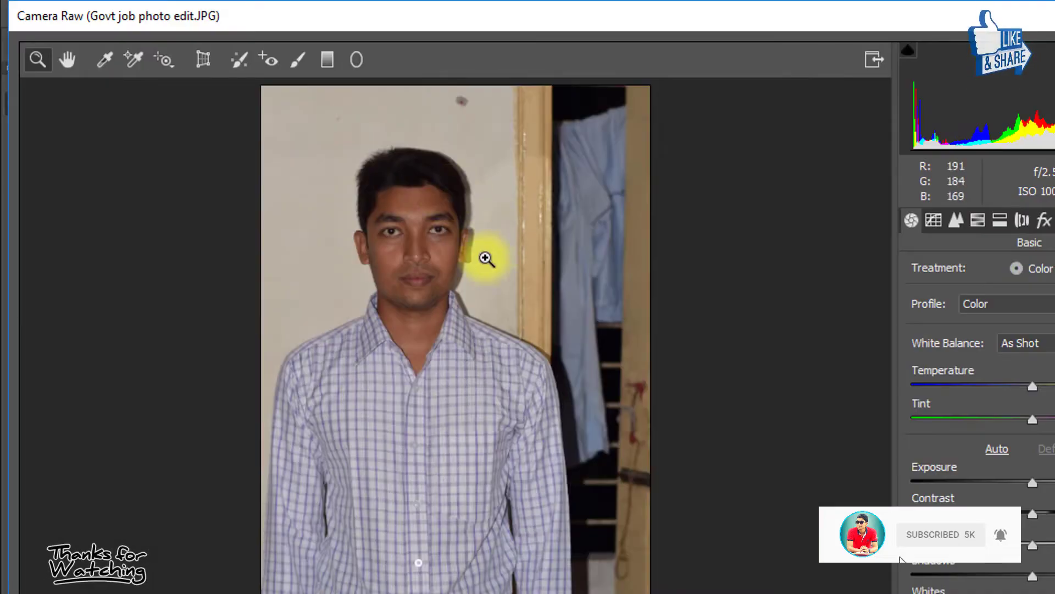
pyautogui.click(389, 235)
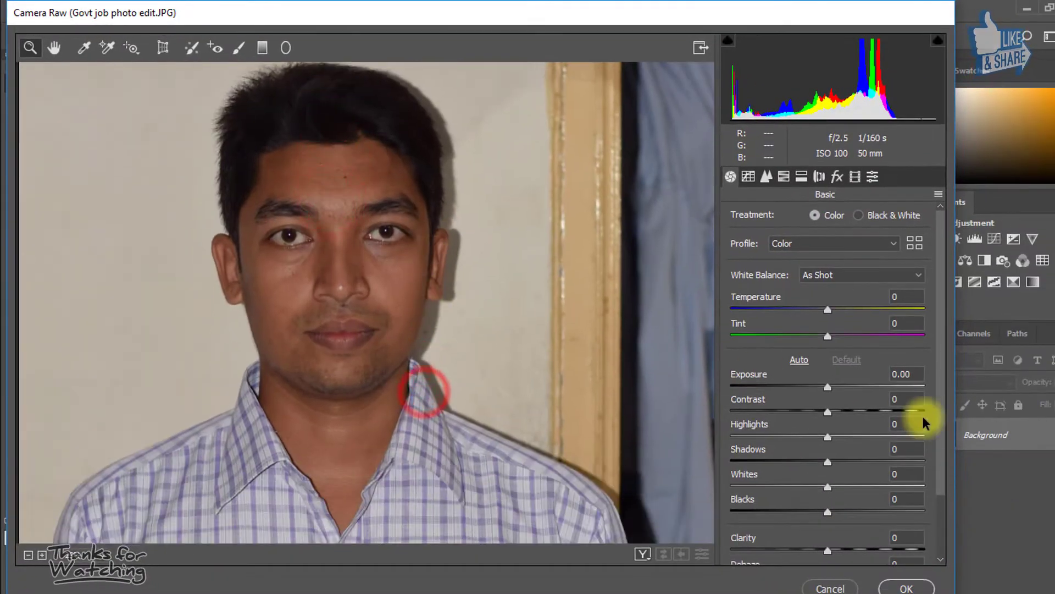
pyautogui.moveTo(832, 388)
pyautogui.mouseDown()
pyautogui.moveTo(847, 388)
pyautogui.moveTo(834, 411)
pyautogui.moveTo(846, 437)
pyautogui.moveTo(822, 512)
pyautogui.mouseUp()
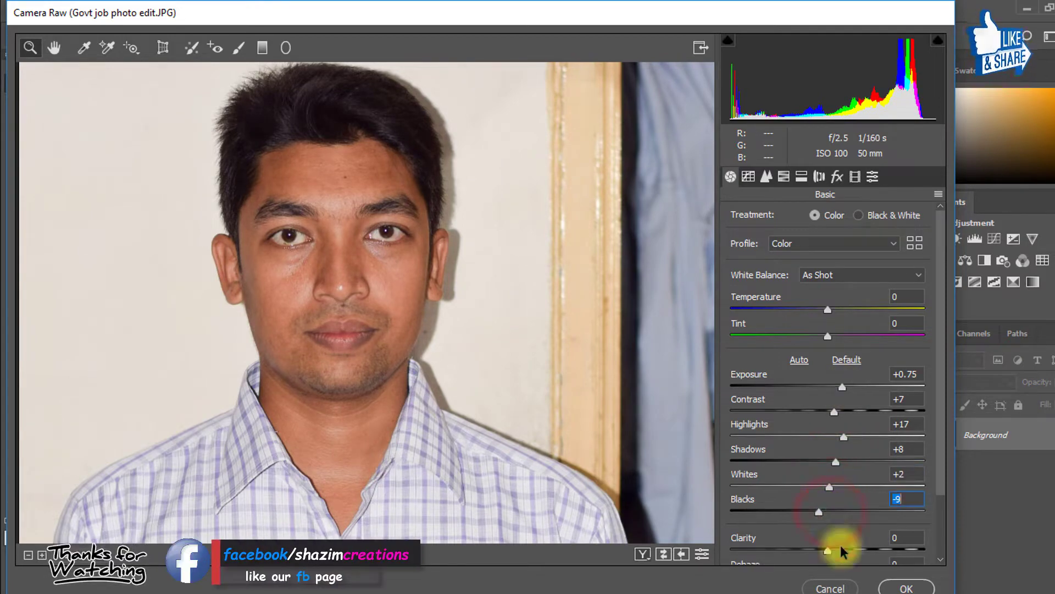
pyautogui.click(896, 589)
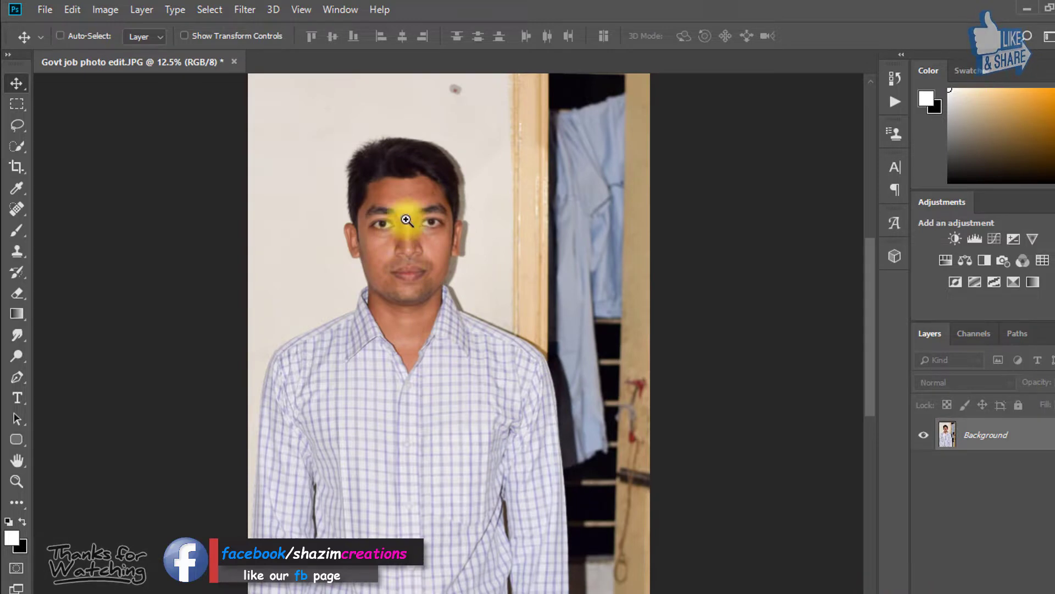
# Load the 'Shazim Creations 1 click auto retouch' .atn set from the Desktop into the Actions panel
pyautogui.click(406, 220)
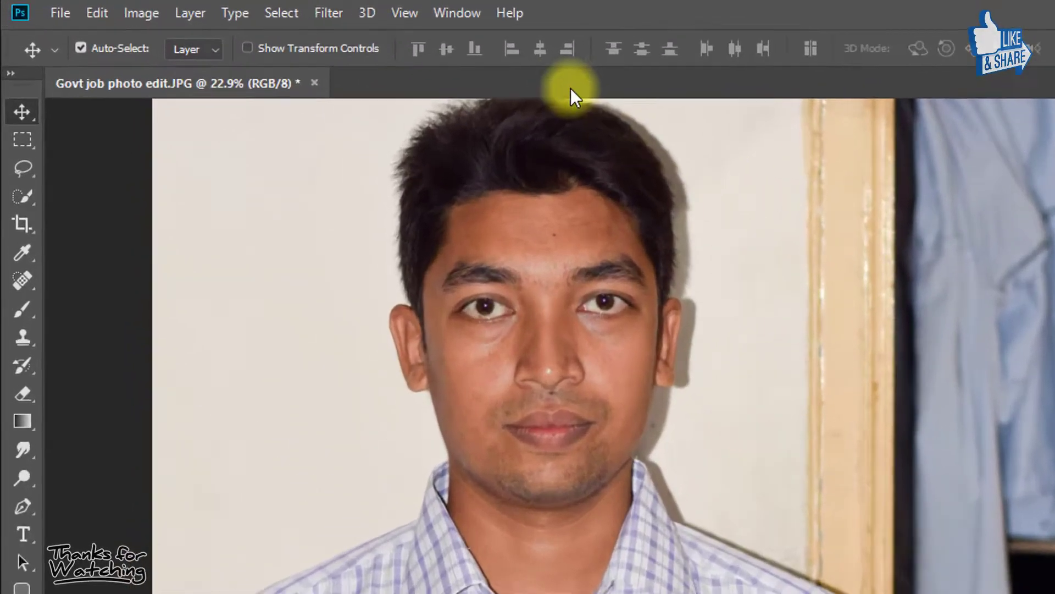
pyautogui.click(509, 15)
pyautogui.click(614, 171)
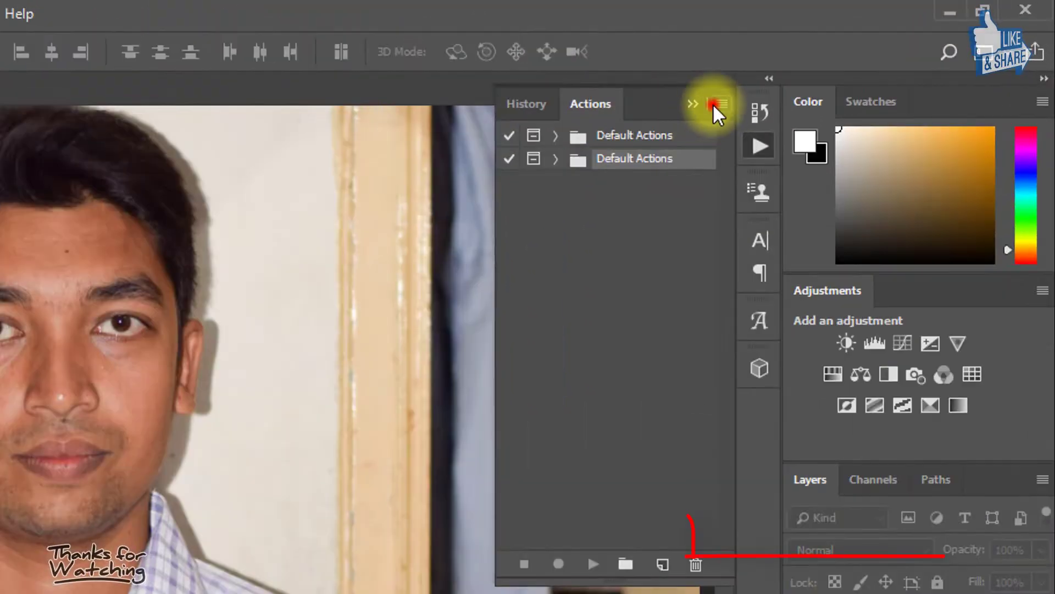
pyautogui.click(714, 103)
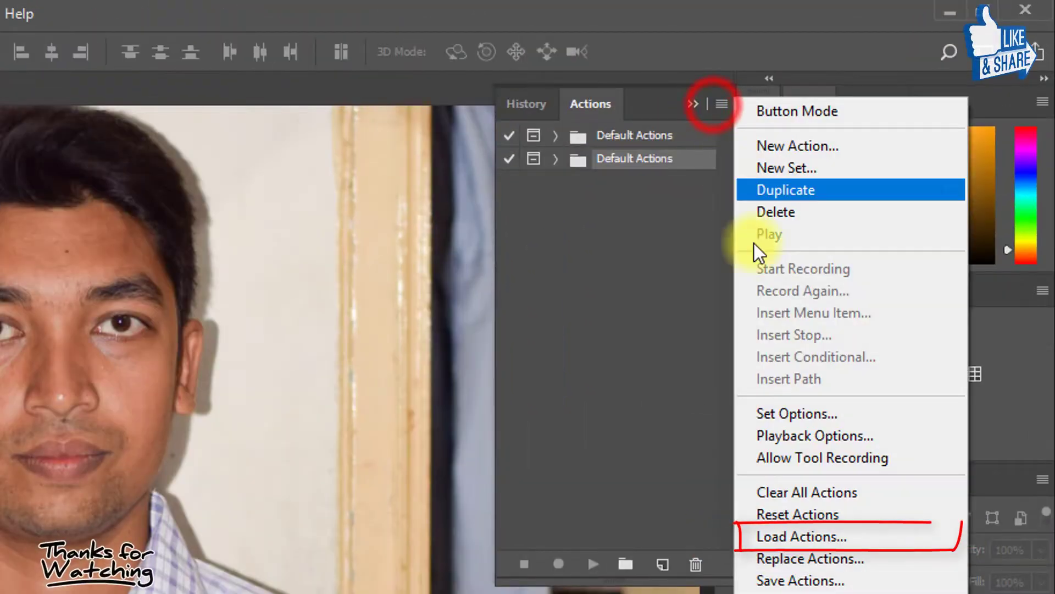
pyautogui.click(793, 536)
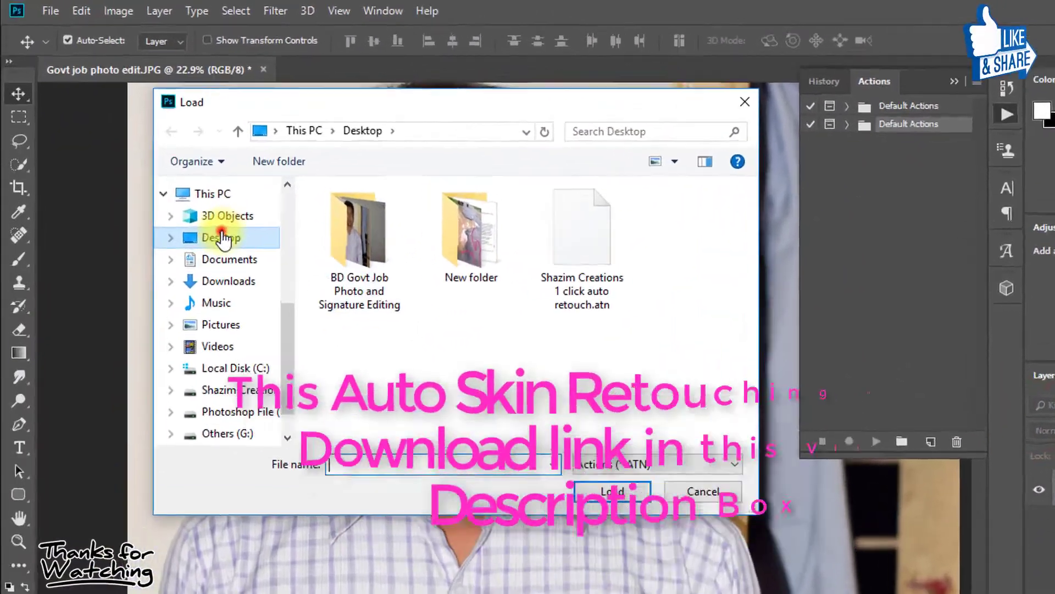
pyautogui.click(248, 278)
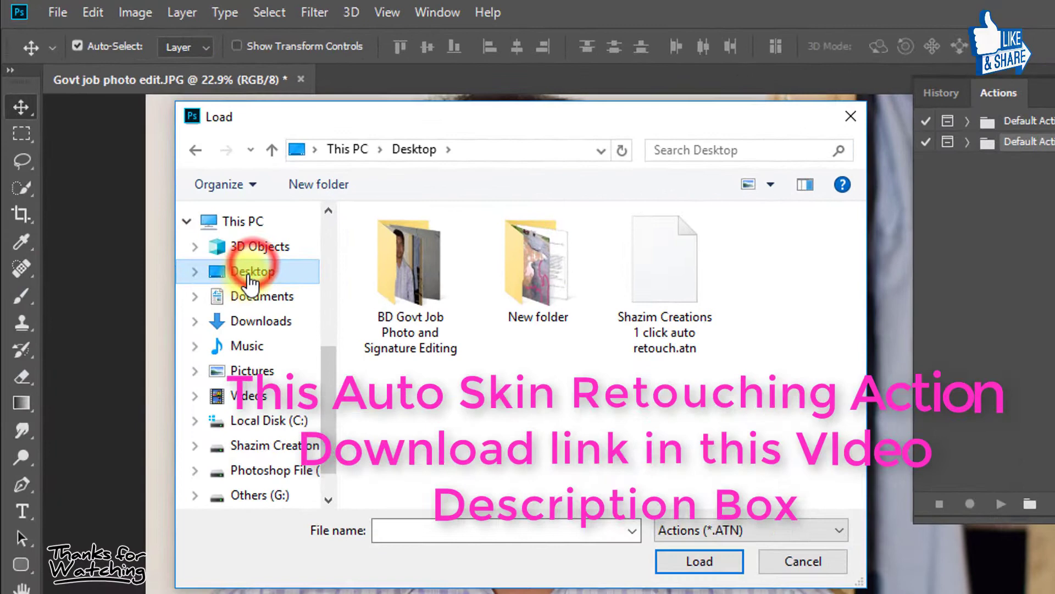
pyautogui.click(658, 297)
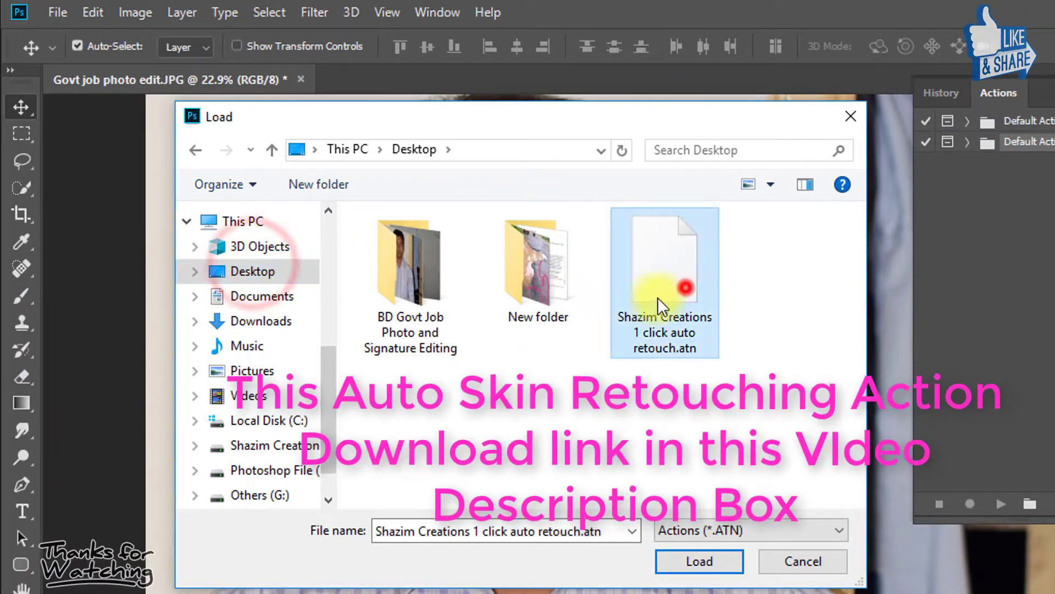
pyautogui.click(704, 566)
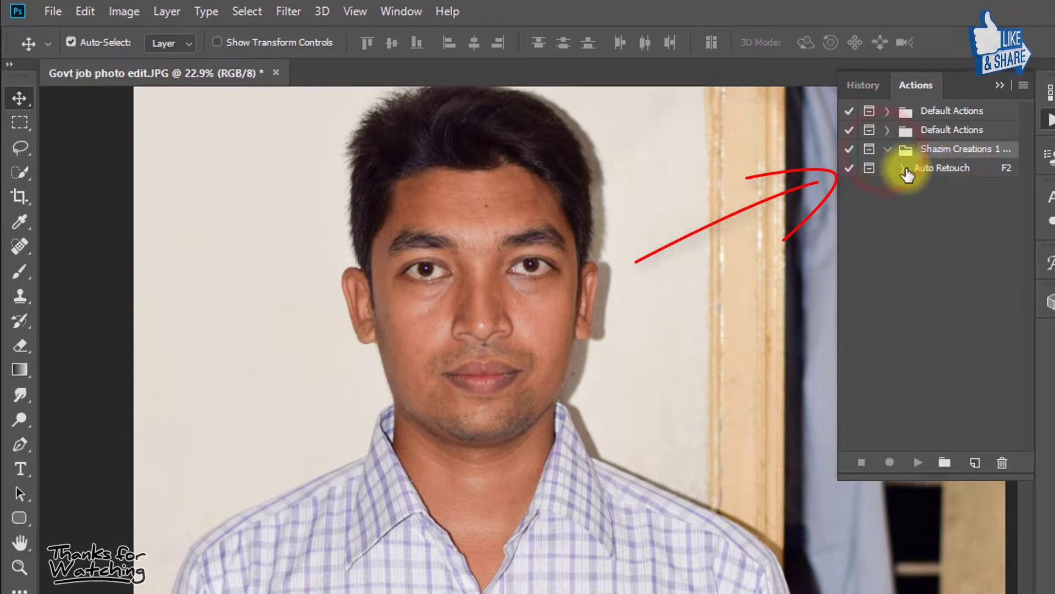
# Play the Auto Retouch action and apply its Surface Blur at radius 15
pyautogui.click(941, 168)
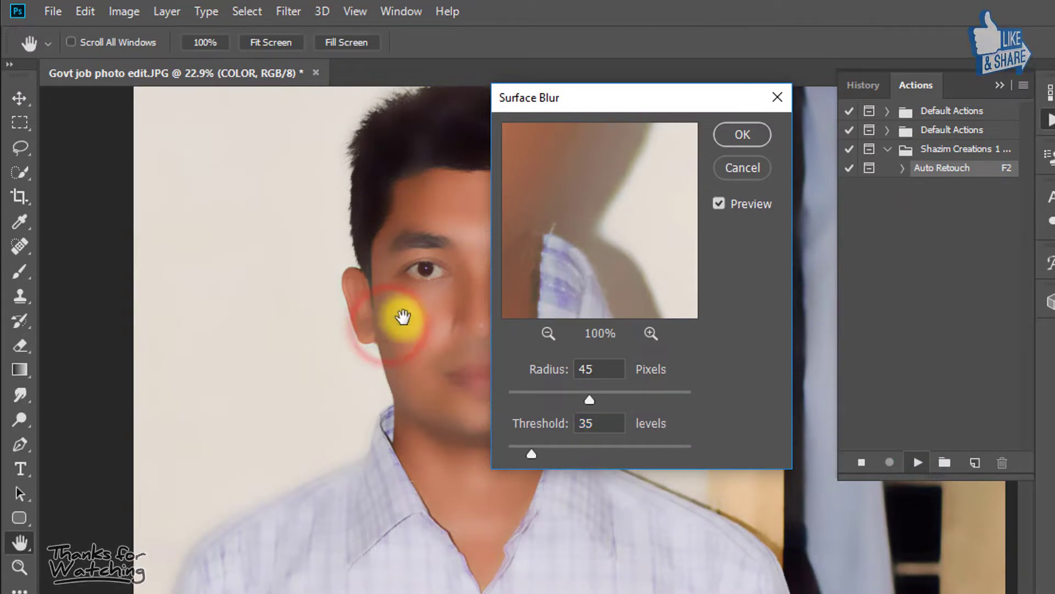
pyautogui.click(415, 285)
pyautogui.click(306, 301)
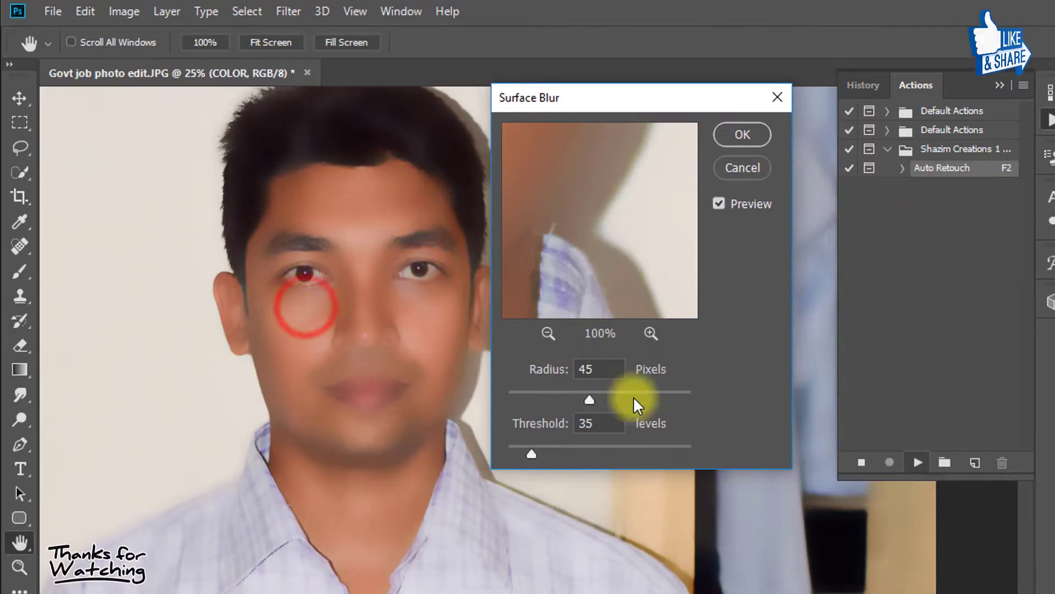
pyautogui.click(607, 368)
pyautogui.write('5')
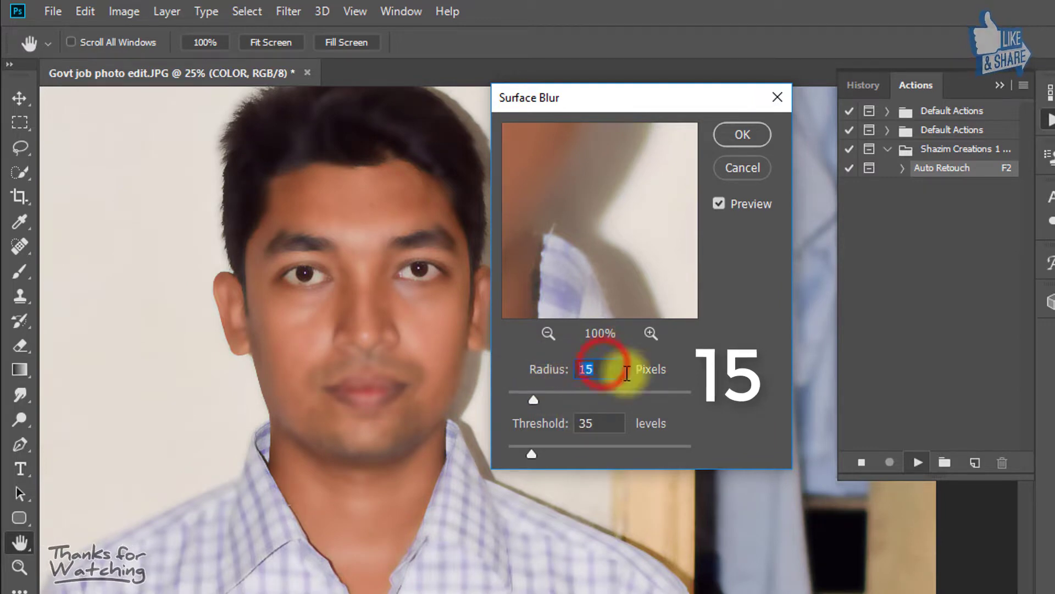
pyautogui.click(737, 134)
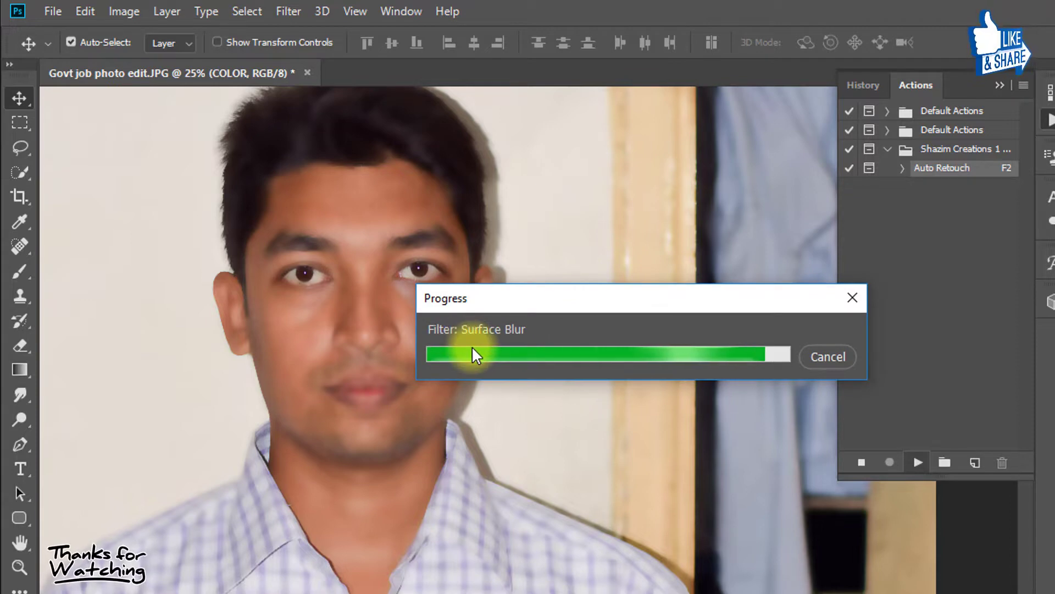
# Apply the action's High Pass filter at radius 1
pyautogui.moveTo(587, 381); pyautogui.dragTo(542, 379)
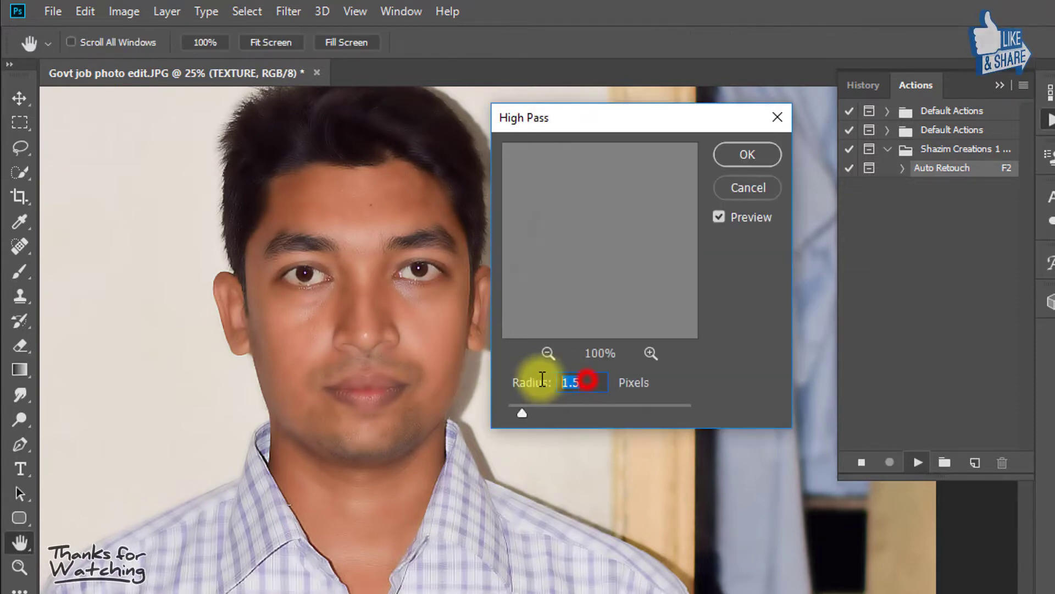
pyautogui.write('1')
pyautogui.scroll(5, 282, 318)
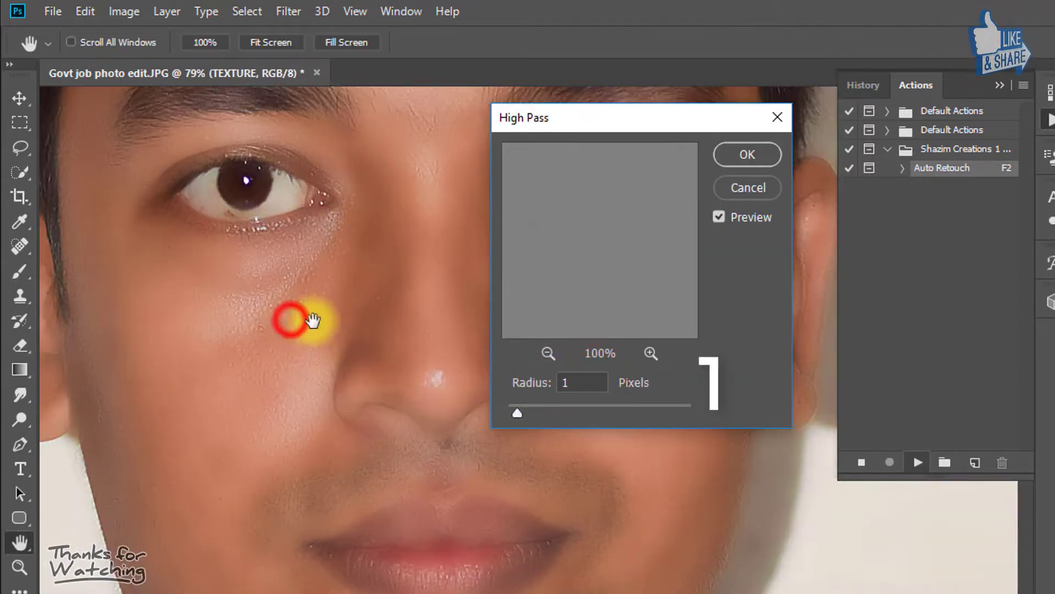
pyautogui.click(742, 156)
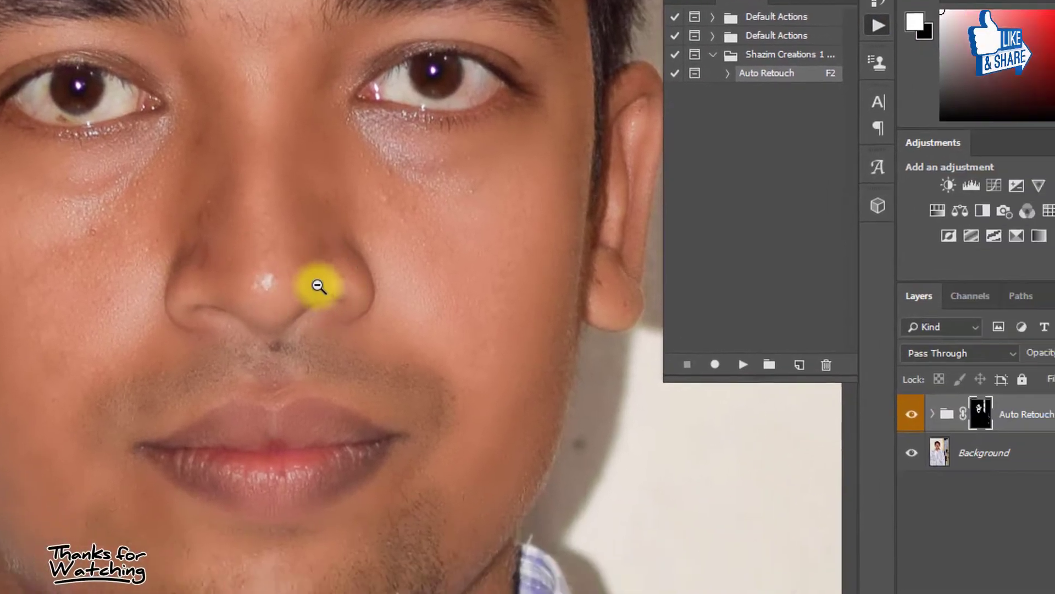
# Paint the Auto Retouch mask over the skin from cheek to chin at 77% opacity
pyautogui.moveTo(258, 246); pyautogui.dragTo(188, 228)
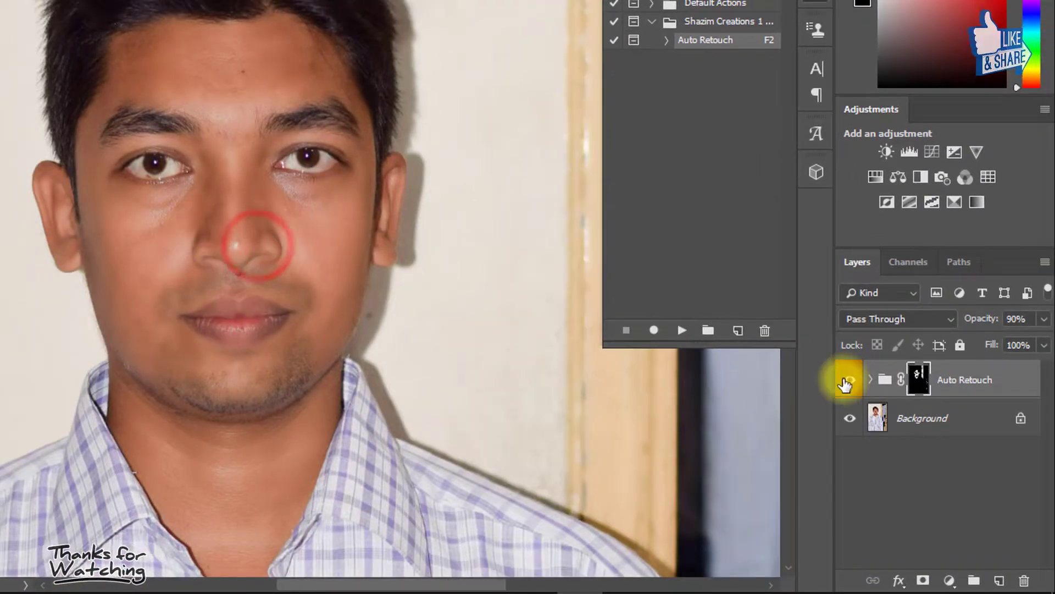
pyautogui.click(215, 199)
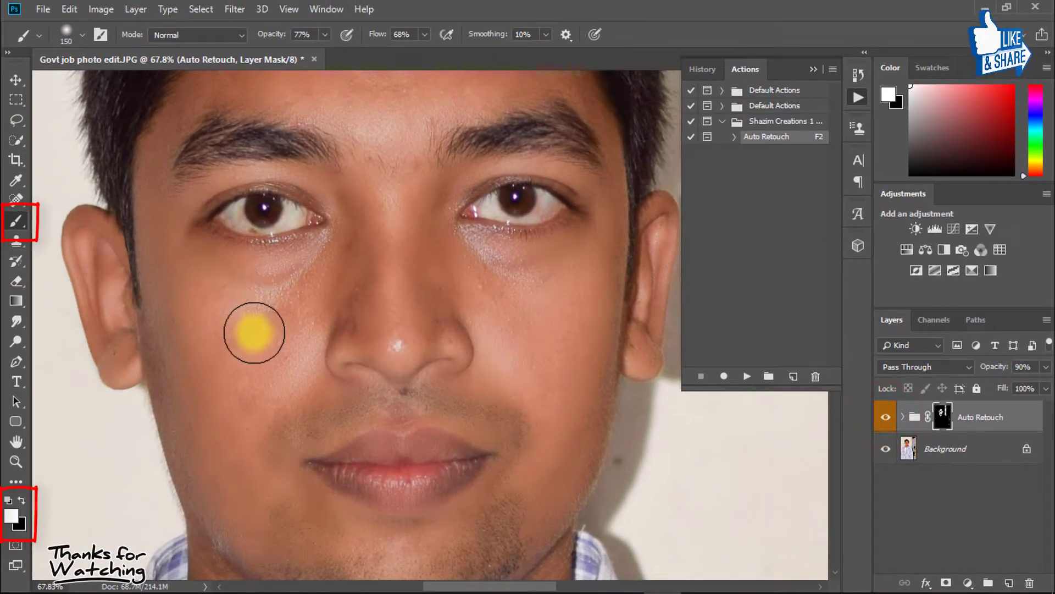
pyautogui.moveTo(254, 350)
pyautogui.mouseDown()
pyautogui.moveTo(182, 366)
pyautogui.moveTo(212, 472)
pyautogui.moveTo(318, 503)
pyautogui.moveTo(349, 475)
pyautogui.moveTo(485, 436)
pyautogui.moveTo(406, 485)
pyautogui.moveTo(521, 432)
pyautogui.mouseUp()
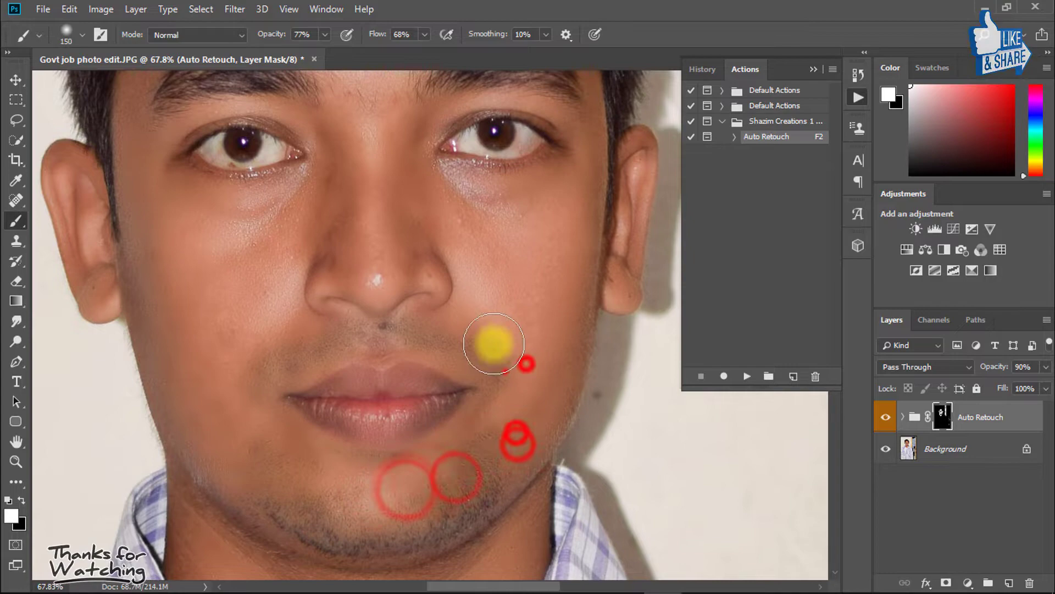
# Mask the retouch back out near the ear with a smaller black brush
pyautogui.hotkey('ctrl', '-')
pyautogui.press('[')
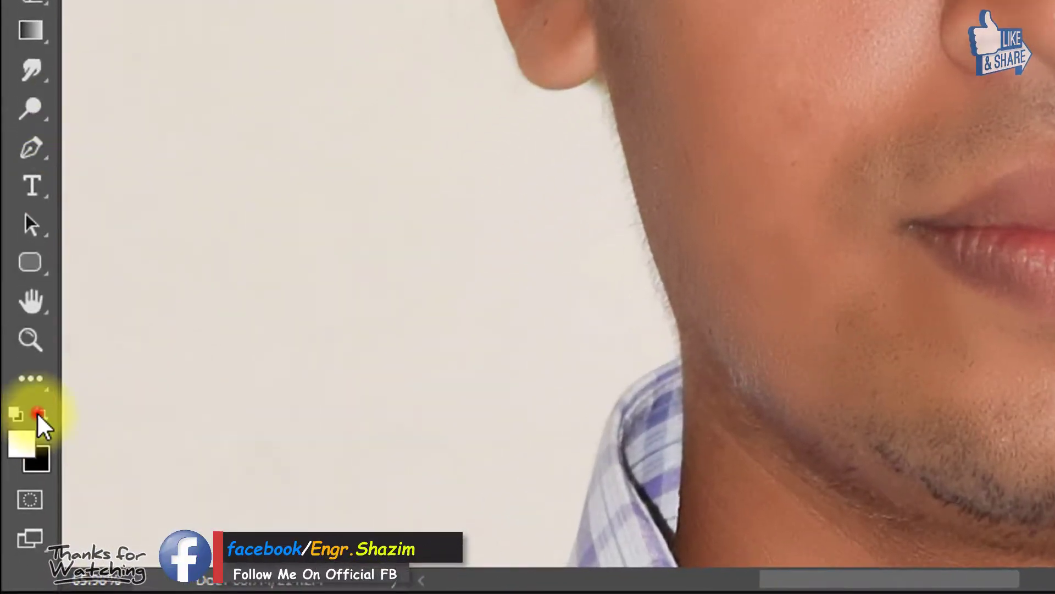
pyautogui.click(33, 438)
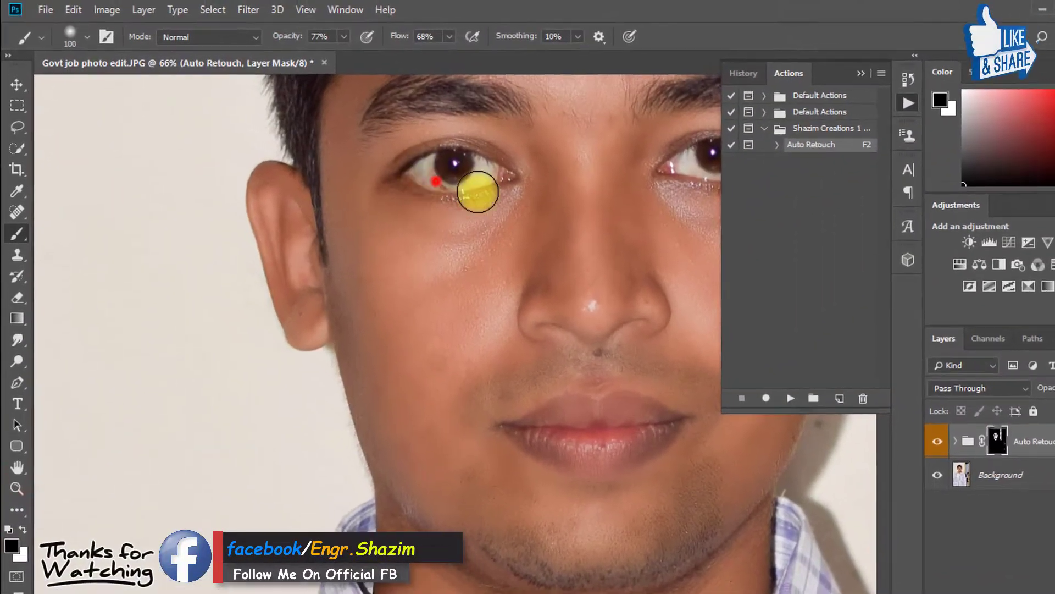
pyautogui.moveTo(341, 236); pyautogui.dragTo(539, 250)
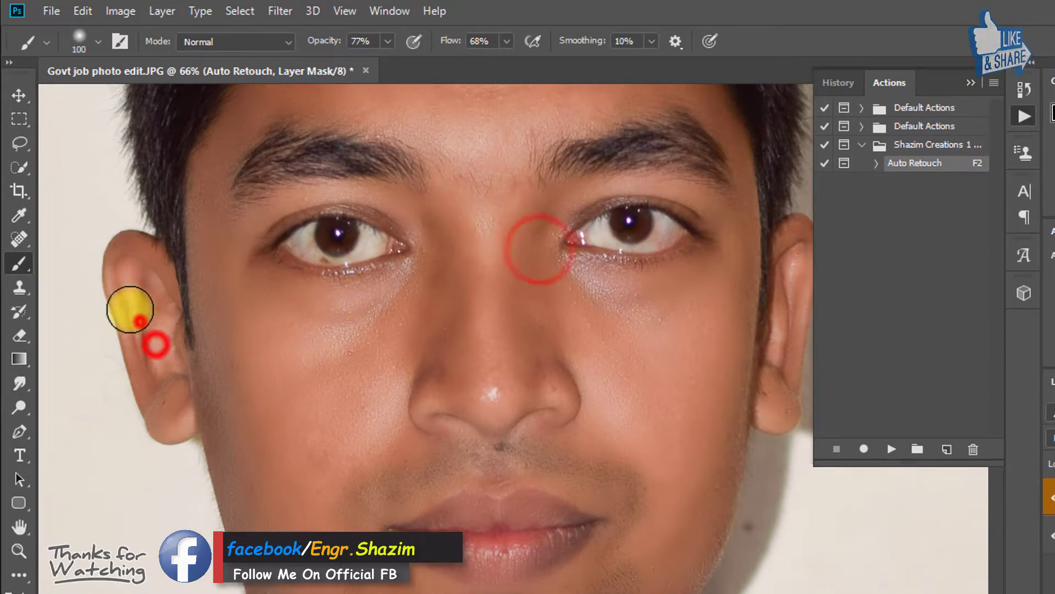
pyautogui.moveTo(506, 571); pyautogui.dragTo(426, 377)
pyautogui.moveTo(377, 336); pyautogui.dragTo(502, 346)
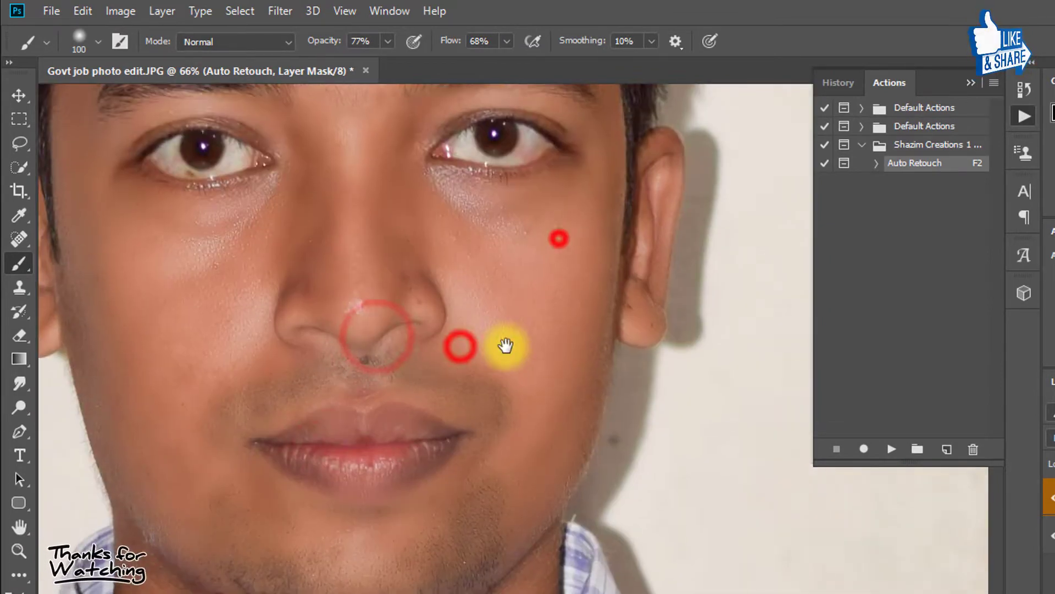
pyautogui.moveTo(637, 243)
pyautogui.mouseDown()
pyautogui.moveTo(610, 292)
pyautogui.moveTo(577, 293)
pyautogui.mouseUp()
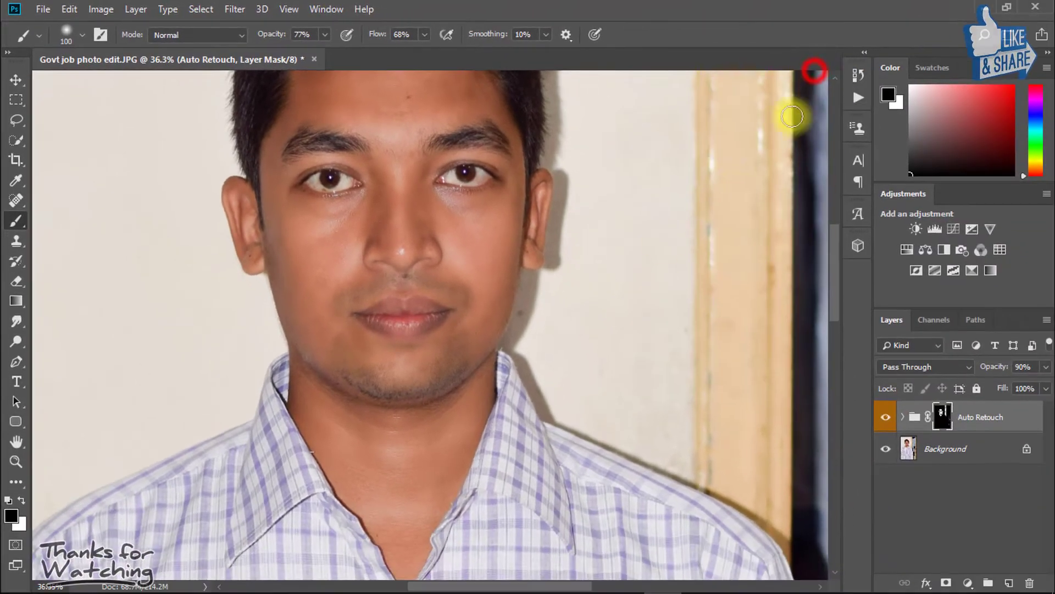
# Stamp visible layers into Layer 1 and set a 300 × 300 W x H x Resolution crop
pyautogui.moveTo(419, 294)
pyautogui.mouseDown()
pyautogui.moveTo(389, 283)
pyautogui.moveTo(430, 273)
pyautogui.mouseUp()
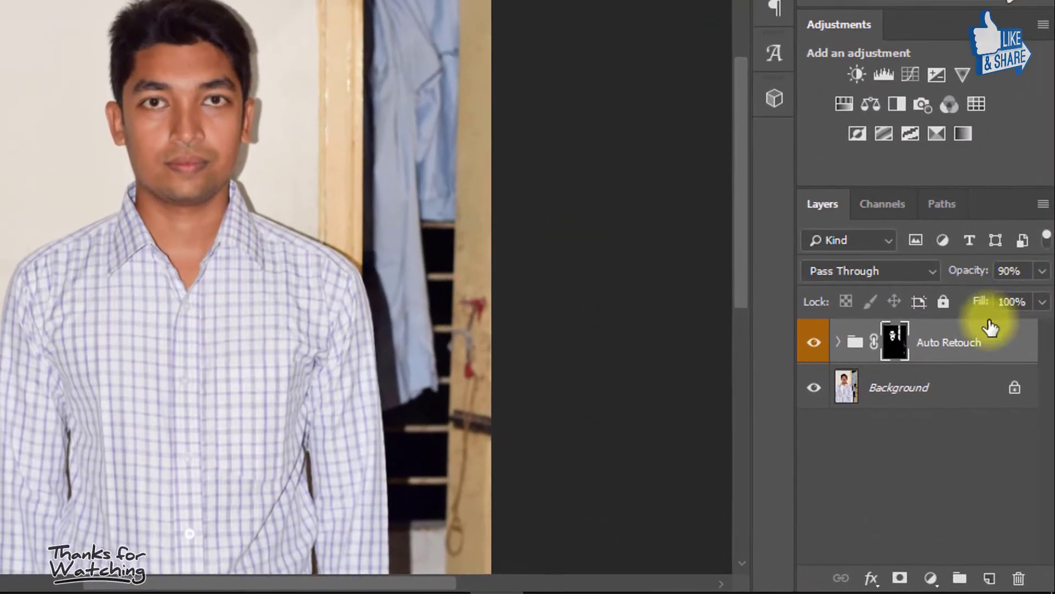
pyautogui.hotkey('ctrl', 'shift', 'alt', 'e')
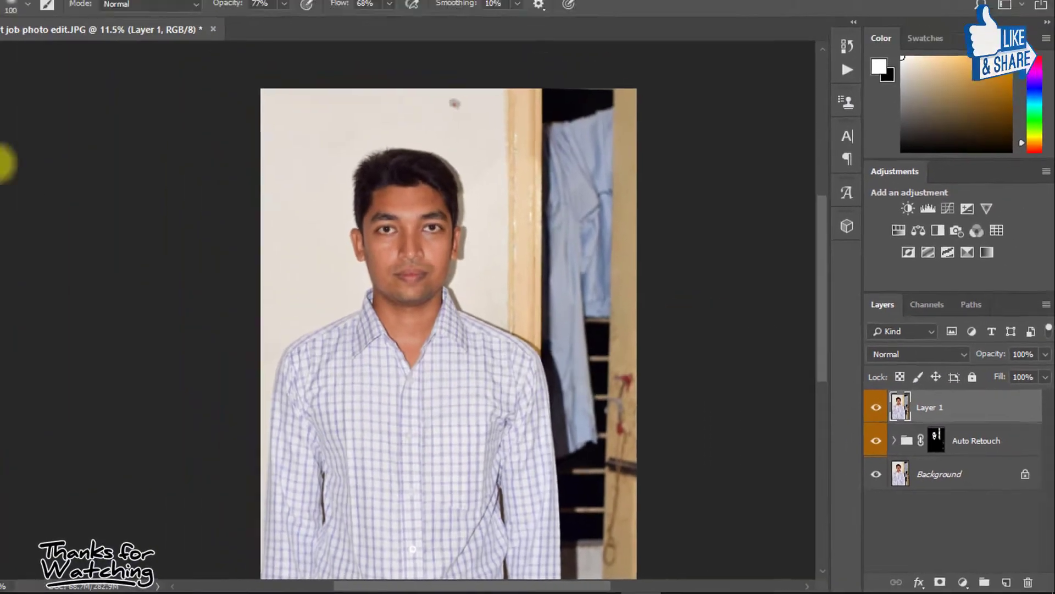
pyautogui.click(37, 242)
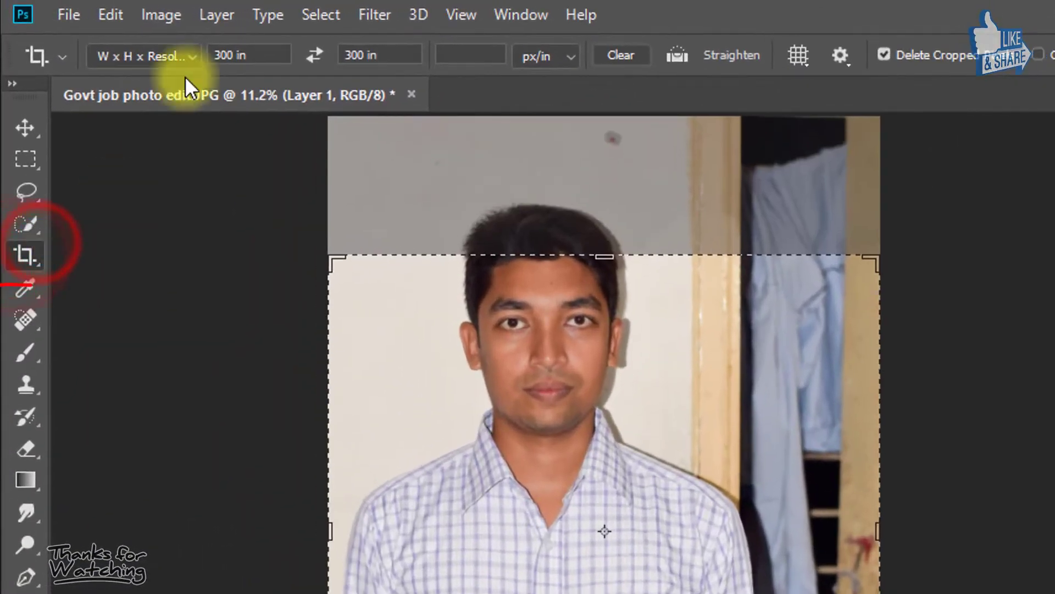
pyautogui.click(162, 57)
pyautogui.click(187, 101)
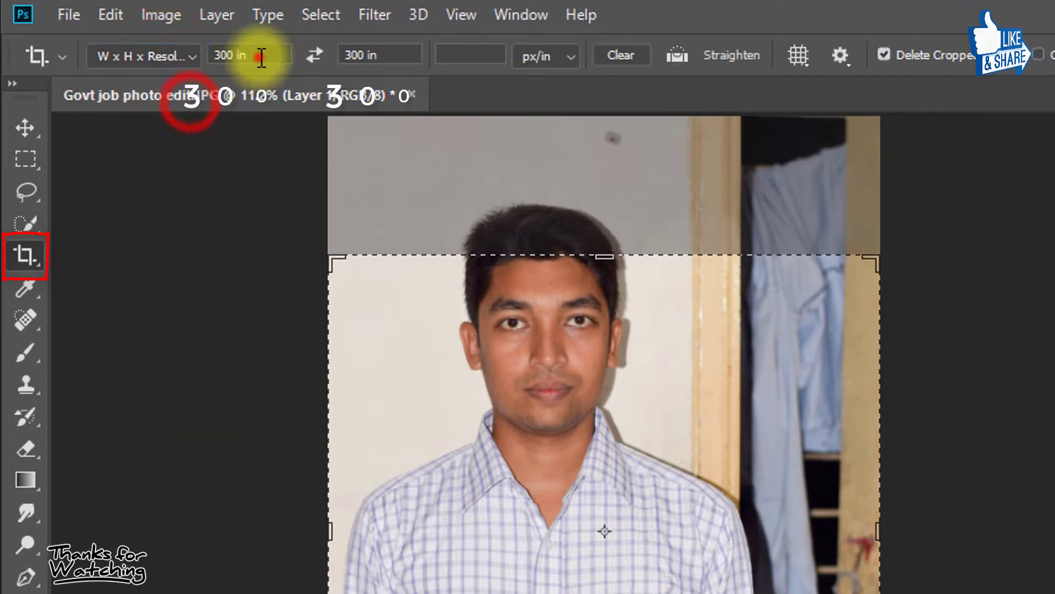
pyautogui.write('300')
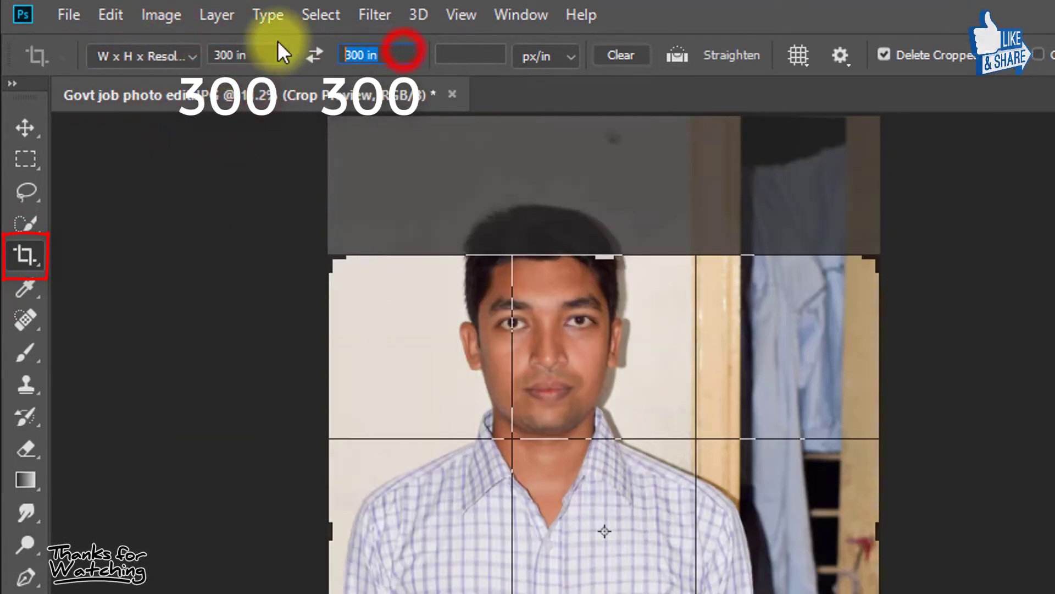
pyautogui.write('300')
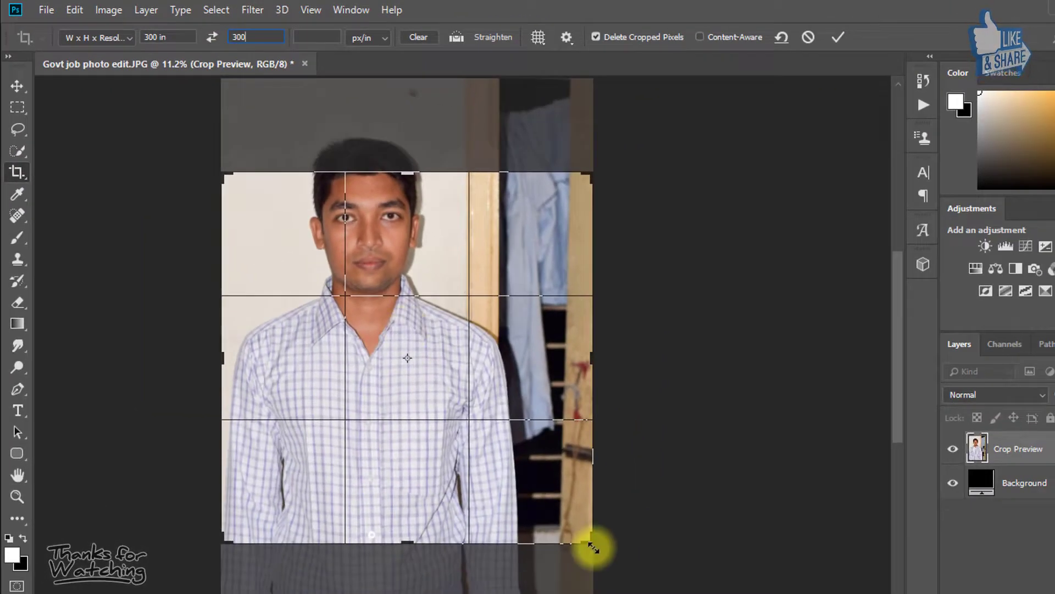
# Fit the crop box around the head and shoulders and apply the crop
pyautogui.moveTo(593, 547); pyautogui.dragTo(497, 471)
pyautogui.moveTo(444, 410); pyautogui.dragTo(412, 456)
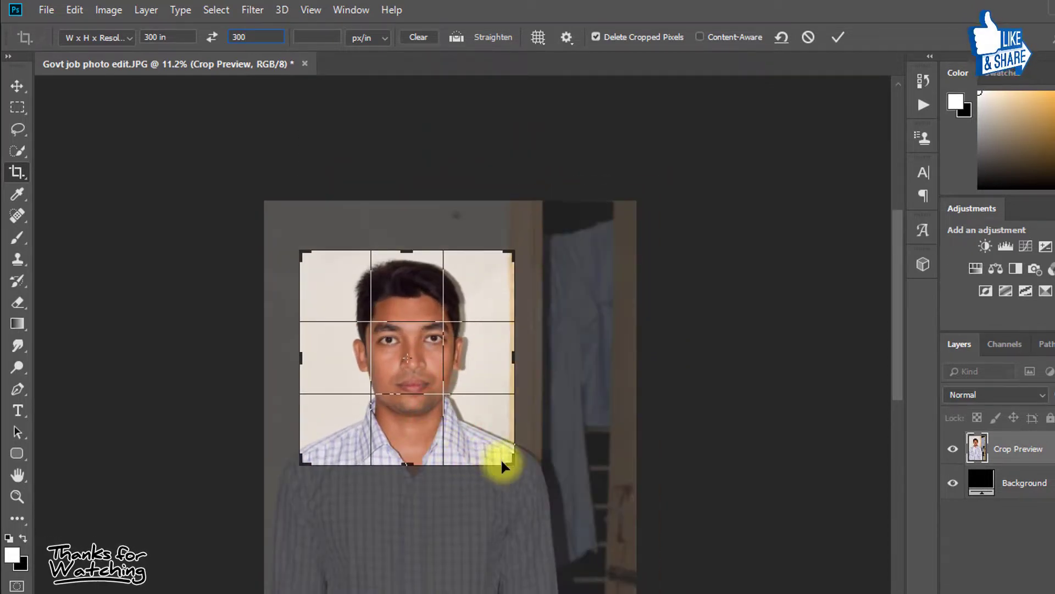
pyautogui.moveTo(503, 462); pyautogui.dragTo(511, 466)
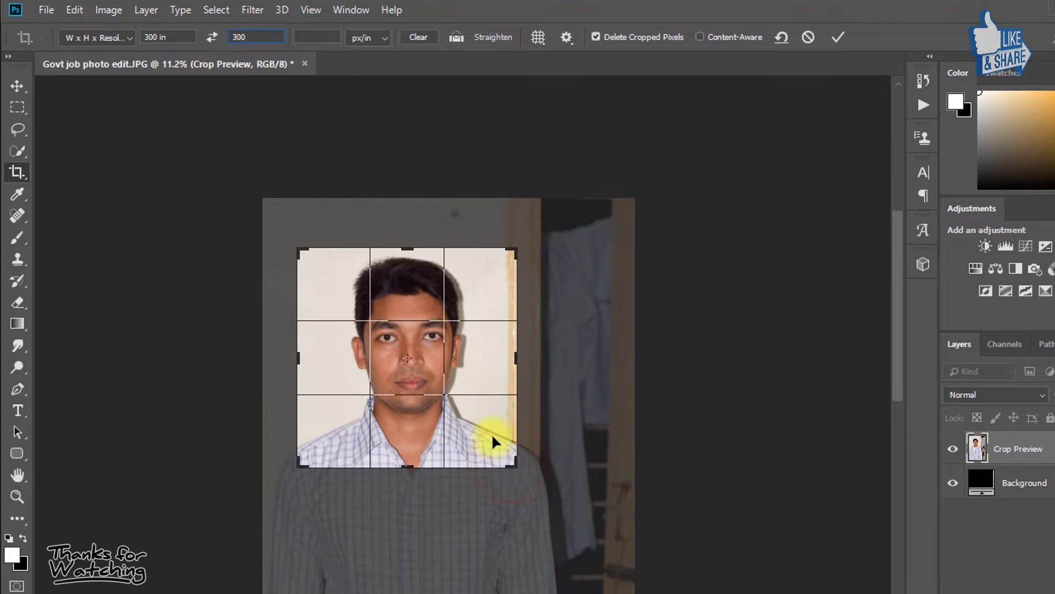
pyautogui.moveTo(453, 404); pyautogui.dragTo(480, 377)
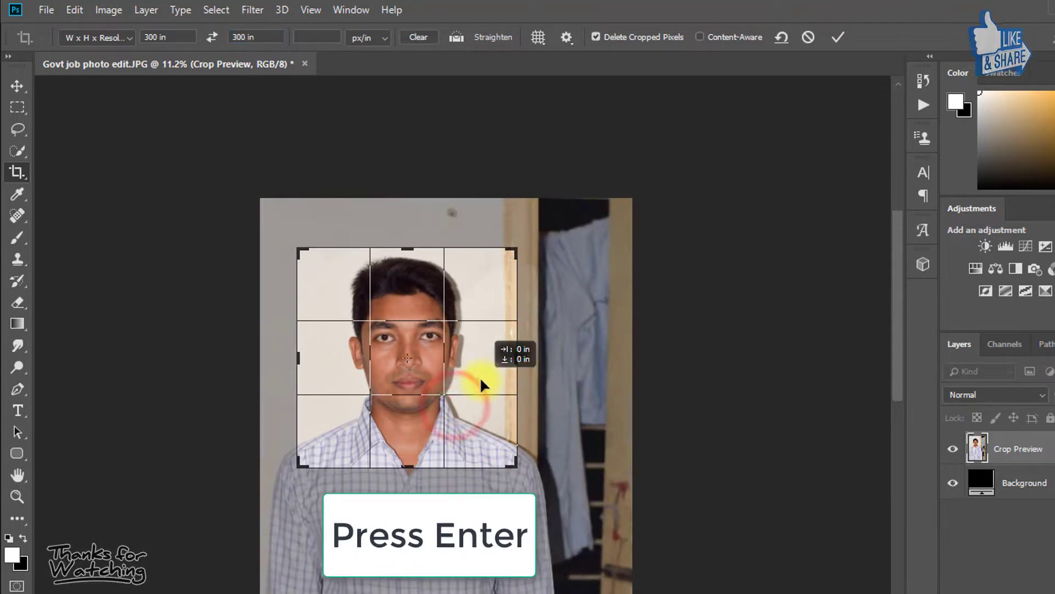
pyautogui.press('Return')
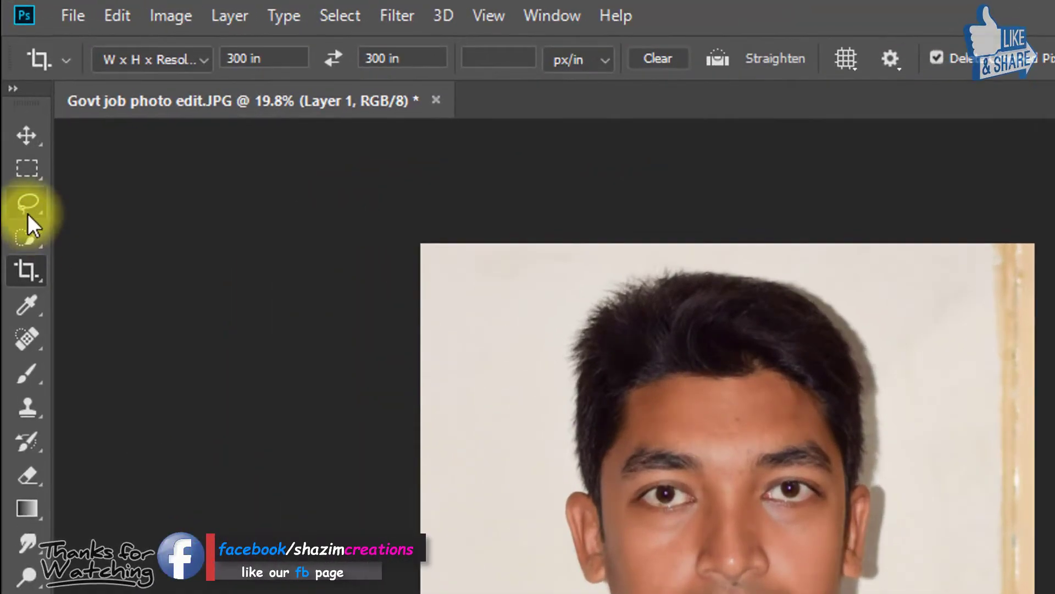
# Quick-select the man's head, face, neck and shirt collar
pyautogui.click(27, 237)
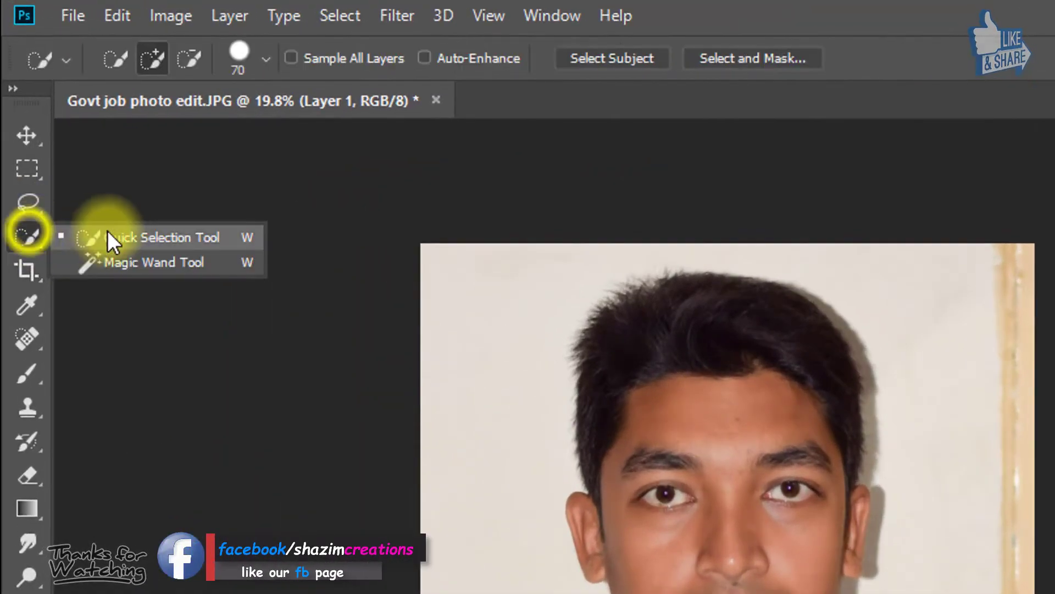
pyautogui.click(141, 236)
pyautogui.moveTo(481, 243)
pyautogui.mouseDown()
pyautogui.moveTo(487, 359)
pyautogui.moveTo(520, 509)
pyautogui.mouseUp()
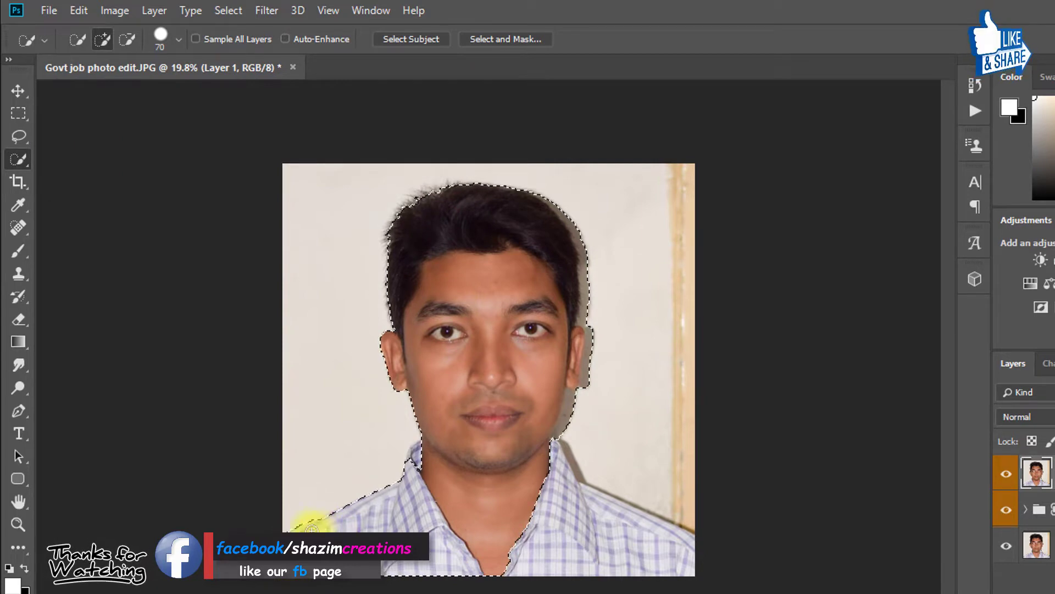
pyautogui.keyDown('ctrl'); pyautogui.click(571, 401); pyautogui.keyUp('ctrl')
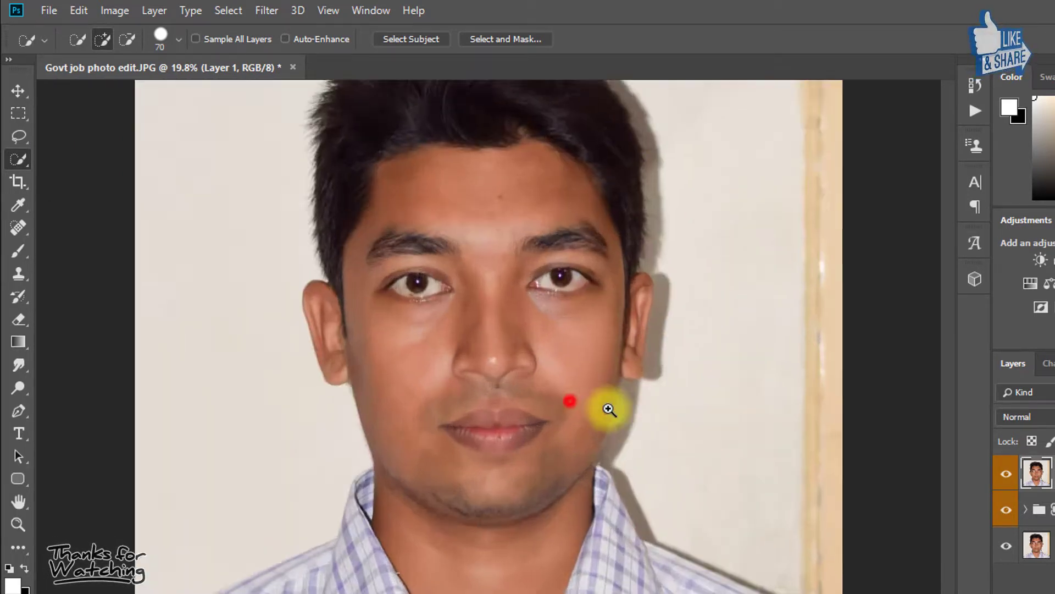
pyautogui.moveTo(621, 591); pyautogui.dragTo(522, 360)
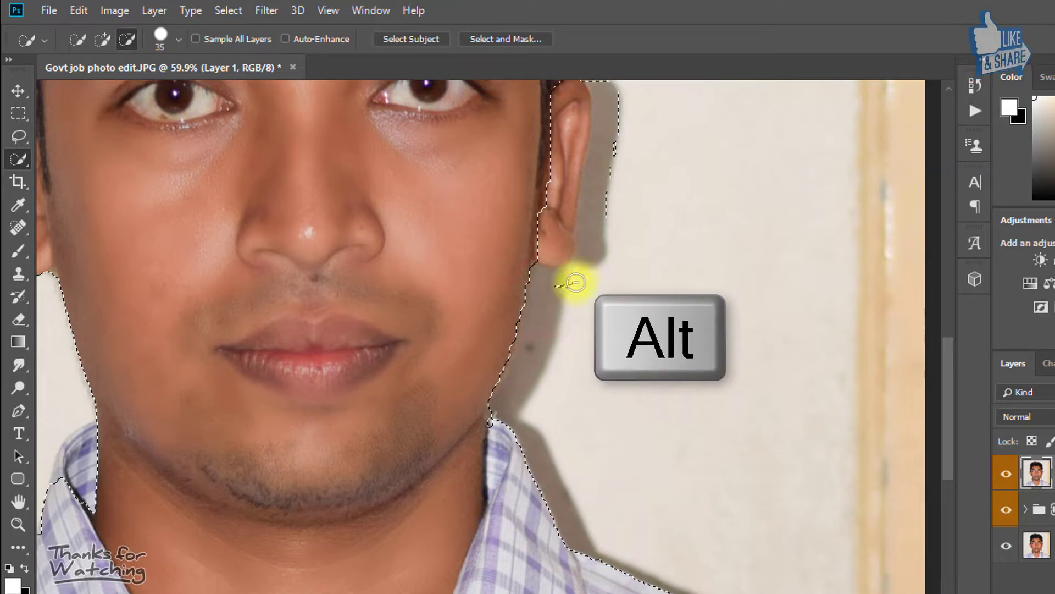
# Subtract the shadow beside the ear from the selection
pyautogui.moveTo(627, 194); pyautogui.dragTo(559, 353)
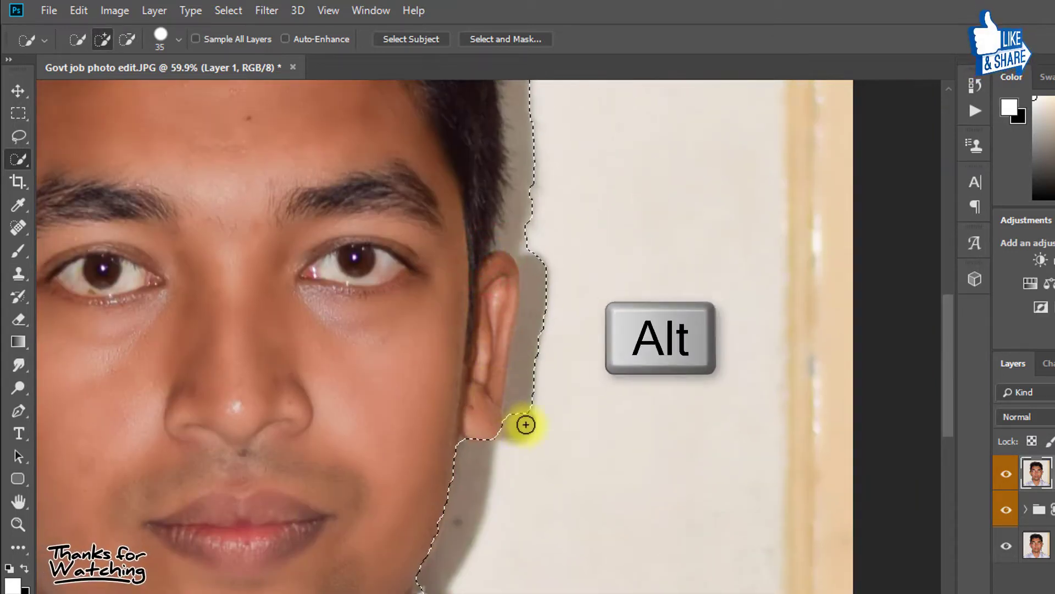
pyautogui.moveTo(528, 422); pyautogui.dragTo(537, 313)
pyautogui.moveTo(554, 217); pyautogui.dragTo(526, 427)
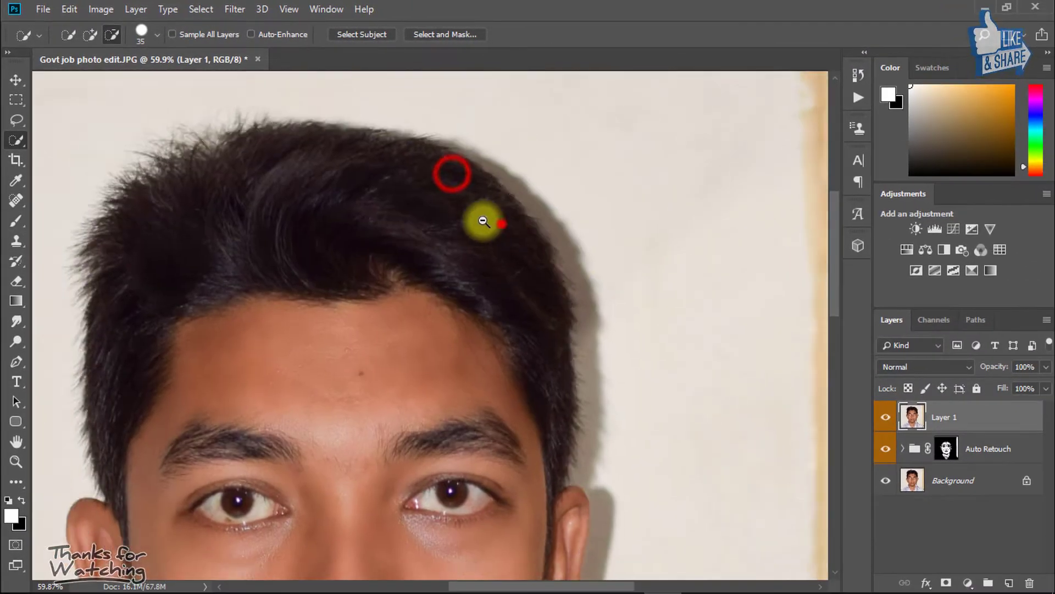
# In Select and Mask, refine the selection edge along the hairline and top of the hair
pyautogui.keyDown('alt'); pyautogui.click(484, 219); pyautogui.keyUp('alt')
pyautogui.hotkey('ctrl', 'alt', 'r')
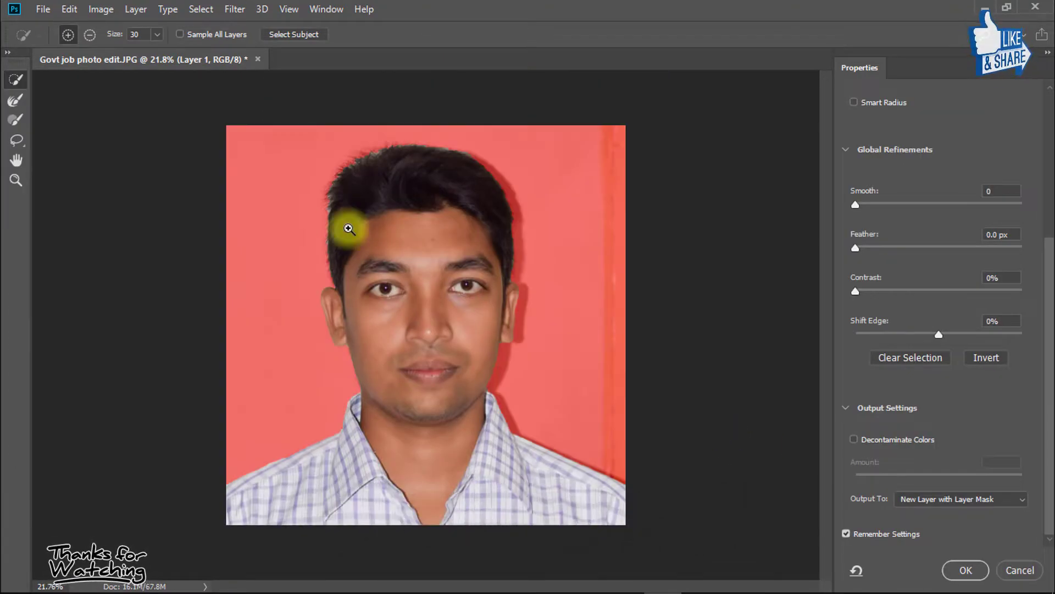
pyautogui.click(318, 208)
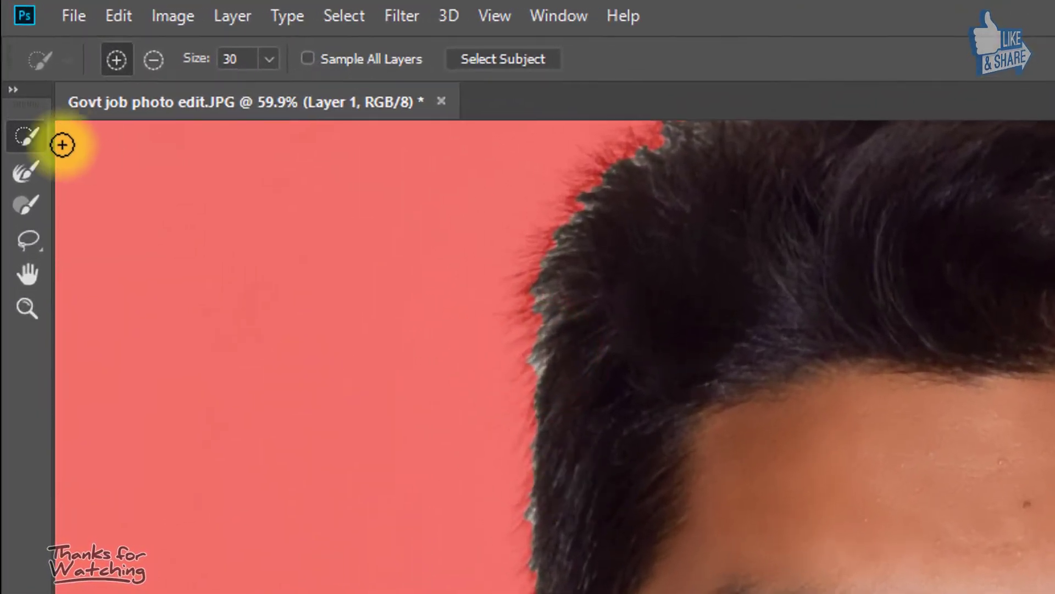
pyautogui.click(27, 175)
pyautogui.click(526, 387)
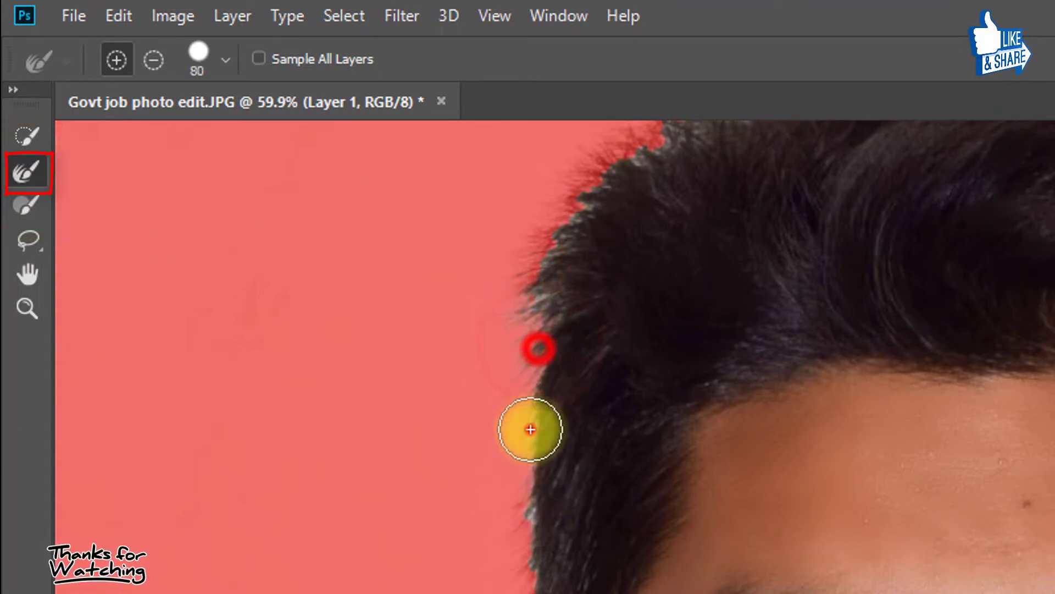
pyautogui.click(533, 428)
pyautogui.click(488, 488)
pyautogui.click(525, 306)
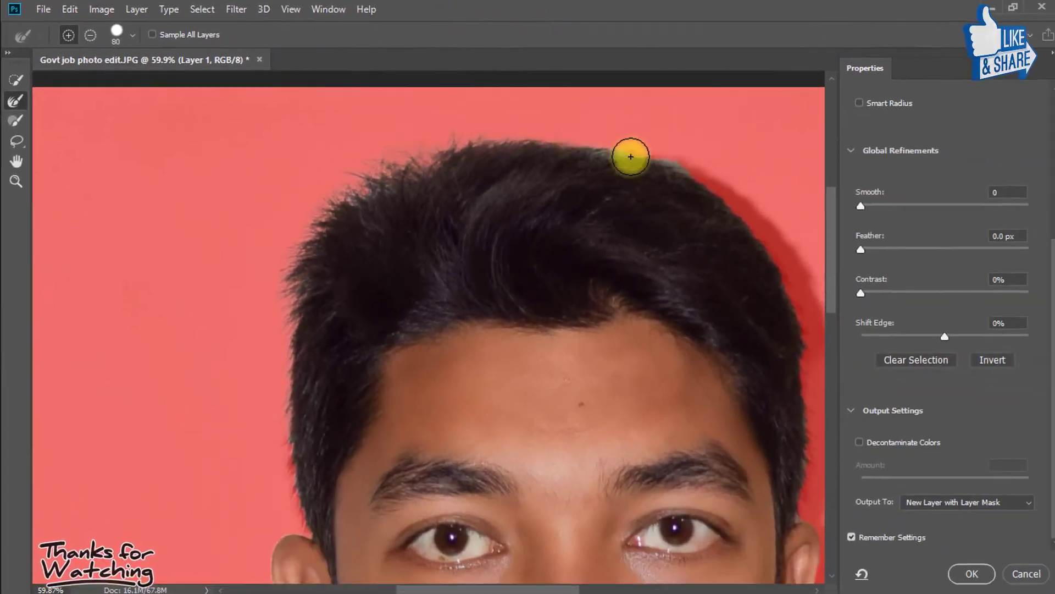
pyautogui.moveTo(768, 189); pyautogui.dragTo(653, 153)
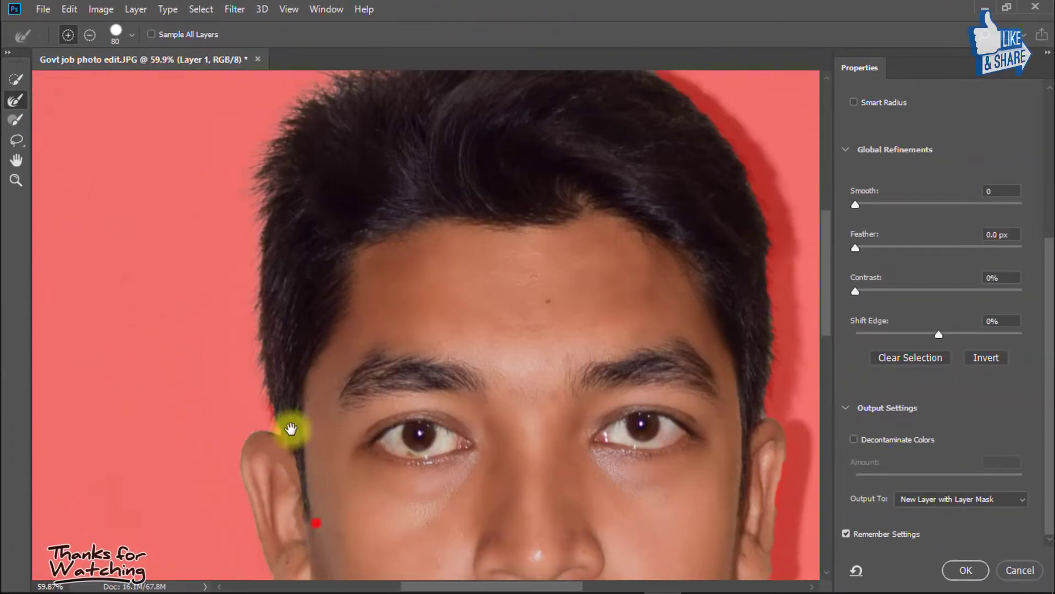
# Refine the edge around the side of the head, ear, chin and neck
pyautogui.moveTo(315, 227); pyautogui.dragTo(529, 219)
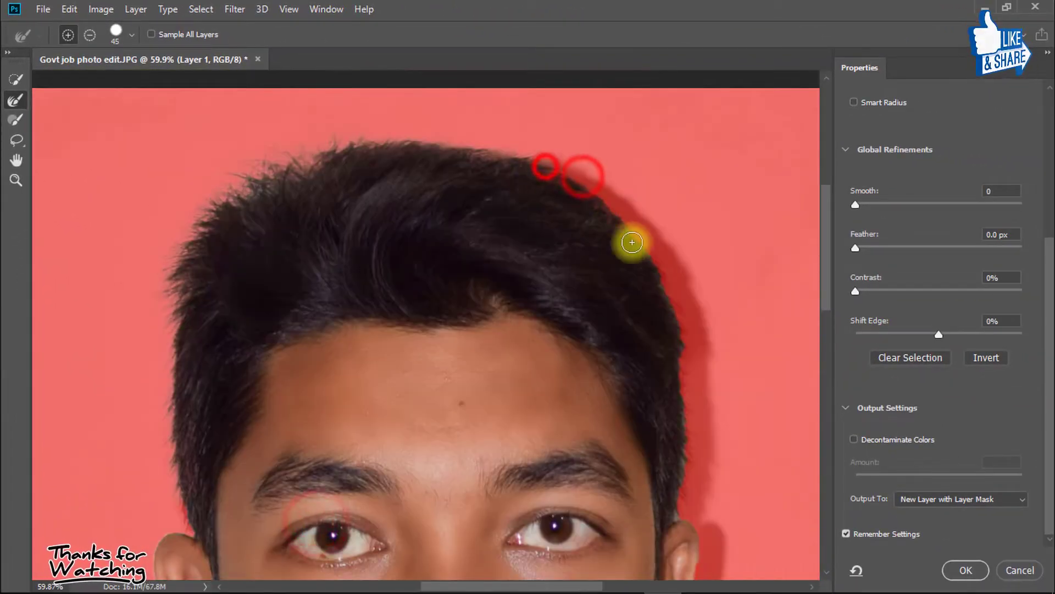
pyautogui.press('[')
pyautogui.moveTo(684, 371); pyautogui.dragTo(541, 338)
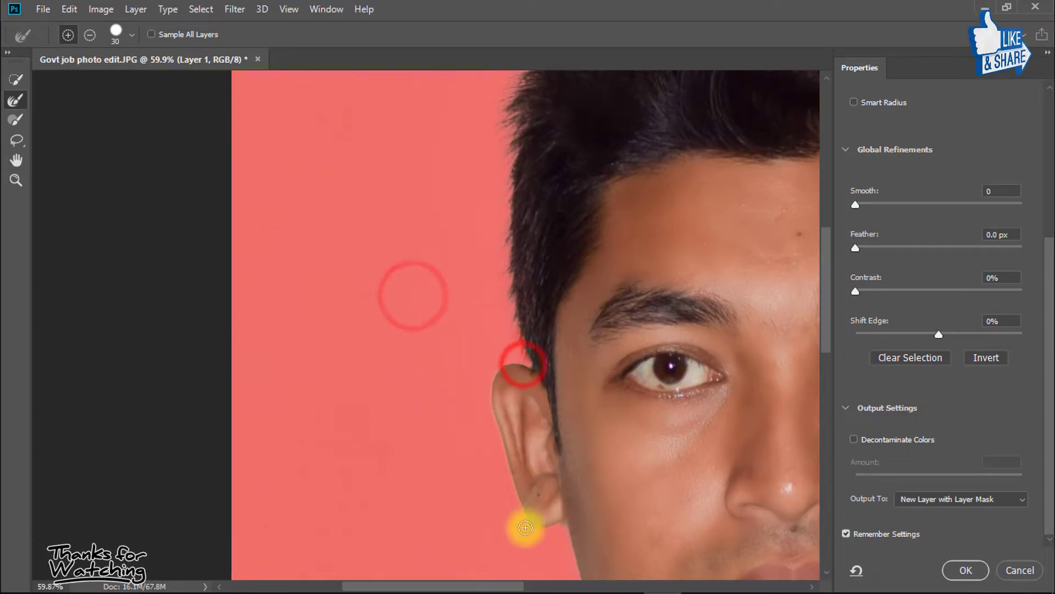
pyautogui.moveTo(535, 434); pyautogui.dragTo(252, 135)
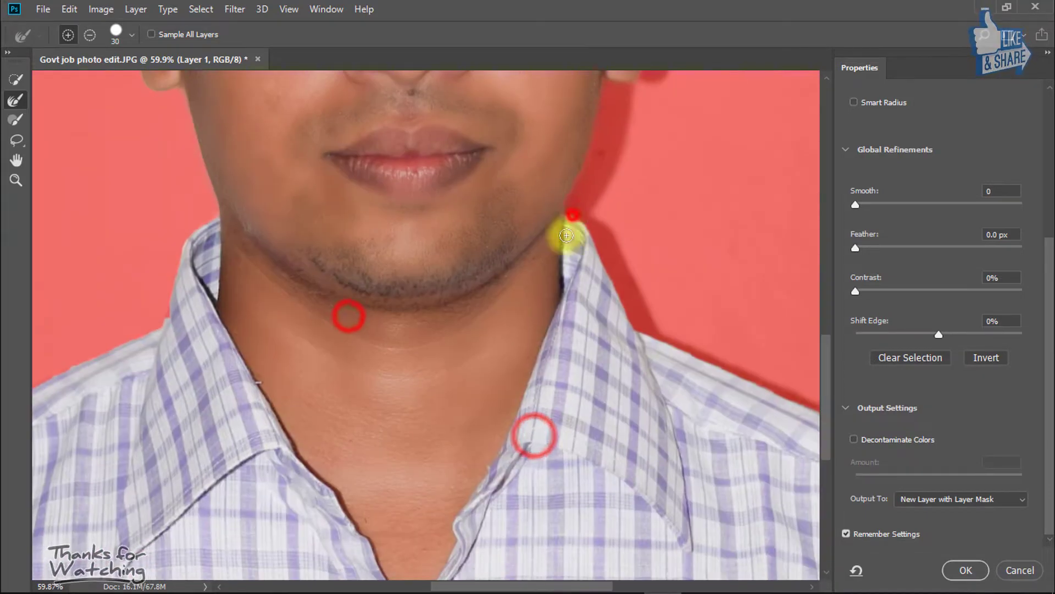
pyautogui.scroll(-3, 566, 235)
pyautogui.scroll(2, 313, 347)
pyautogui.scroll(2, 287, 325)
pyautogui.press(']')
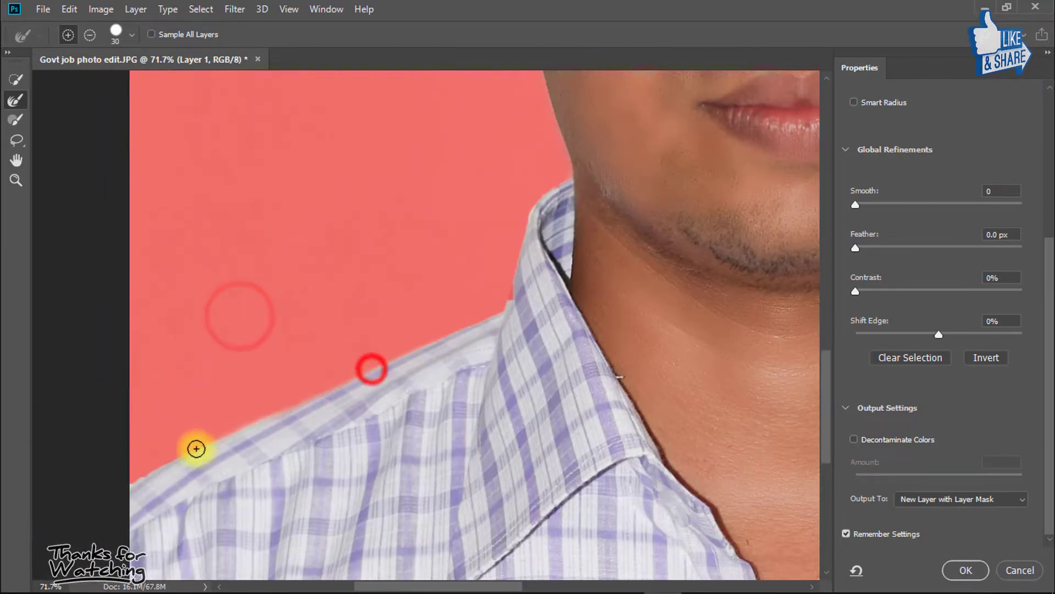
pyautogui.scroll(-3, 530, 214)
pyautogui.scroll(3, 363, 183)
pyautogui.press('[')
pyautogui.press('[')
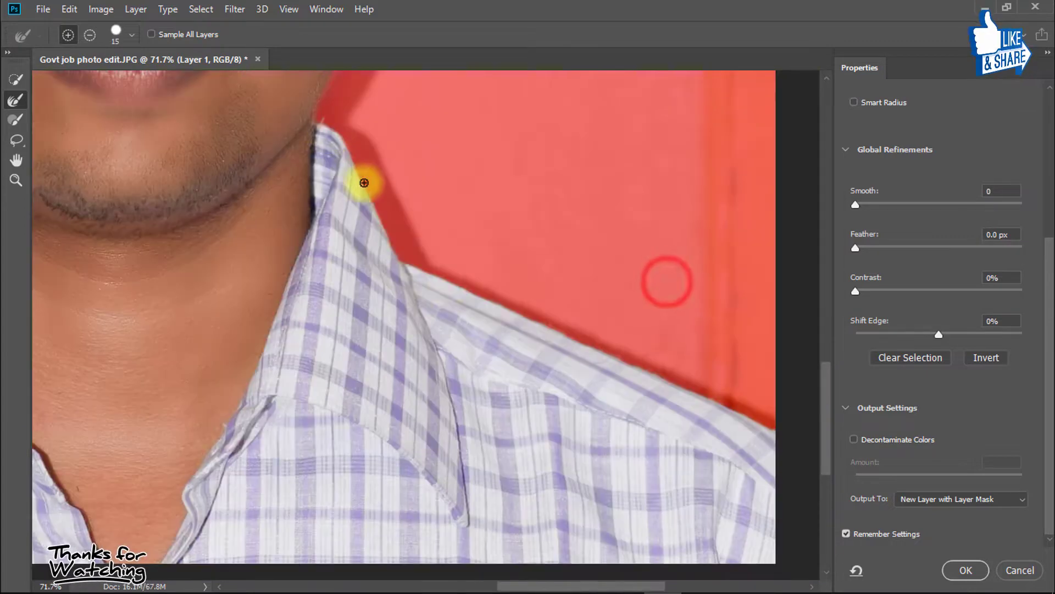
pyautogui.scroll(-2, 587, 345)
pyautogui.scroll(-2, 489, 259)
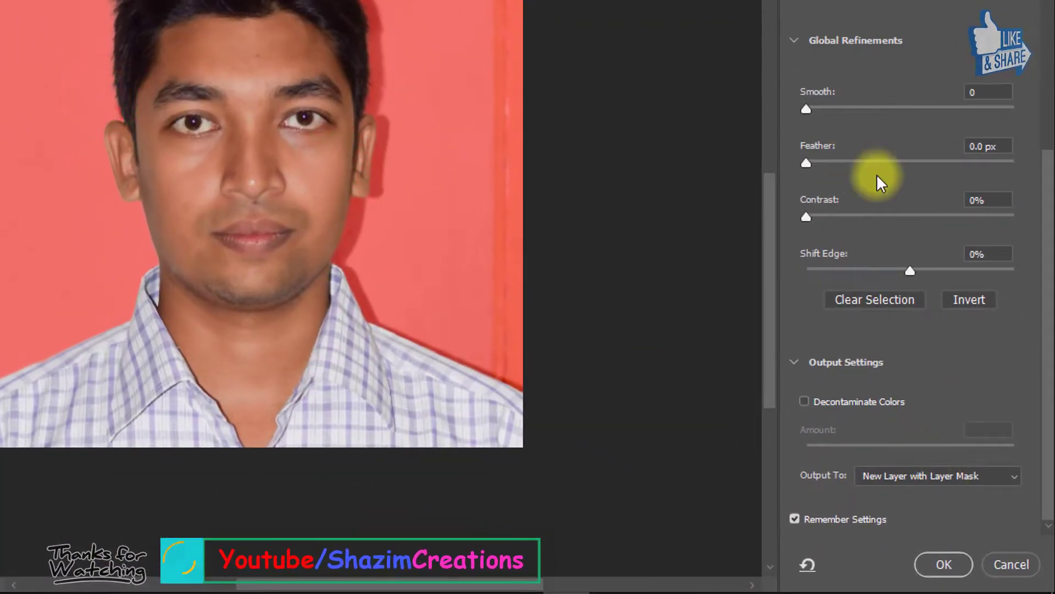
# Output the cutout as New Layer with Layer Mask, then add an empty Layer 2
pyautogui.click(954, 477)
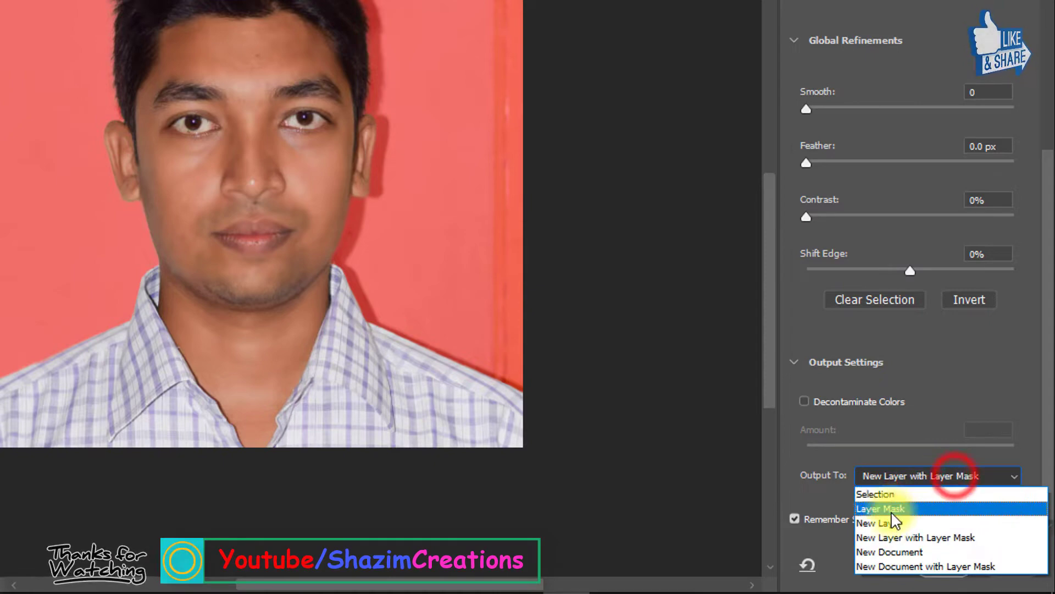
pyautogui.click(945, 536)
pyautogui.click(941, 556)
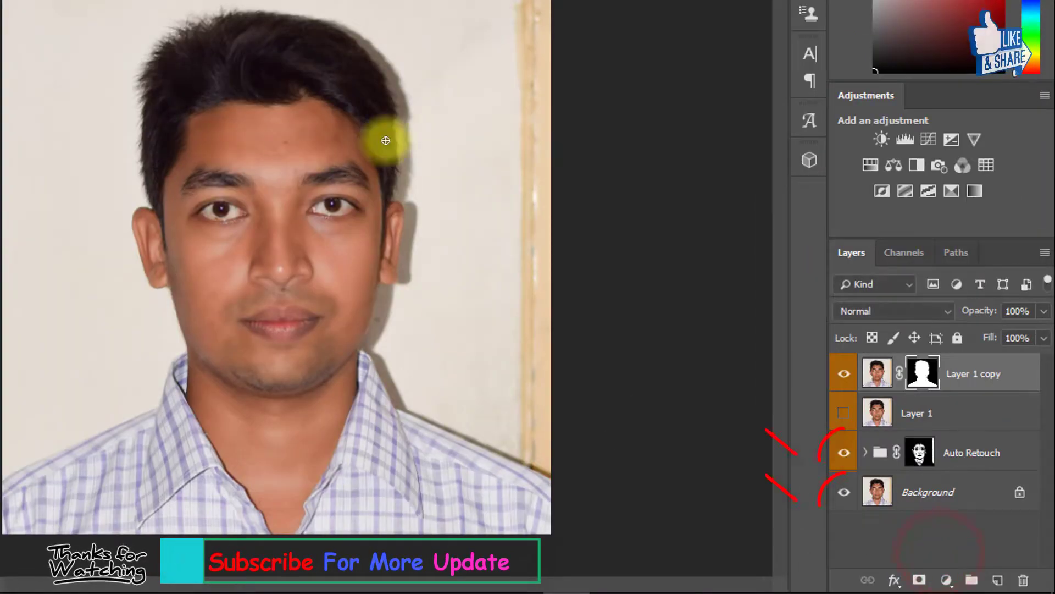
pyautogui.click(998, 580)
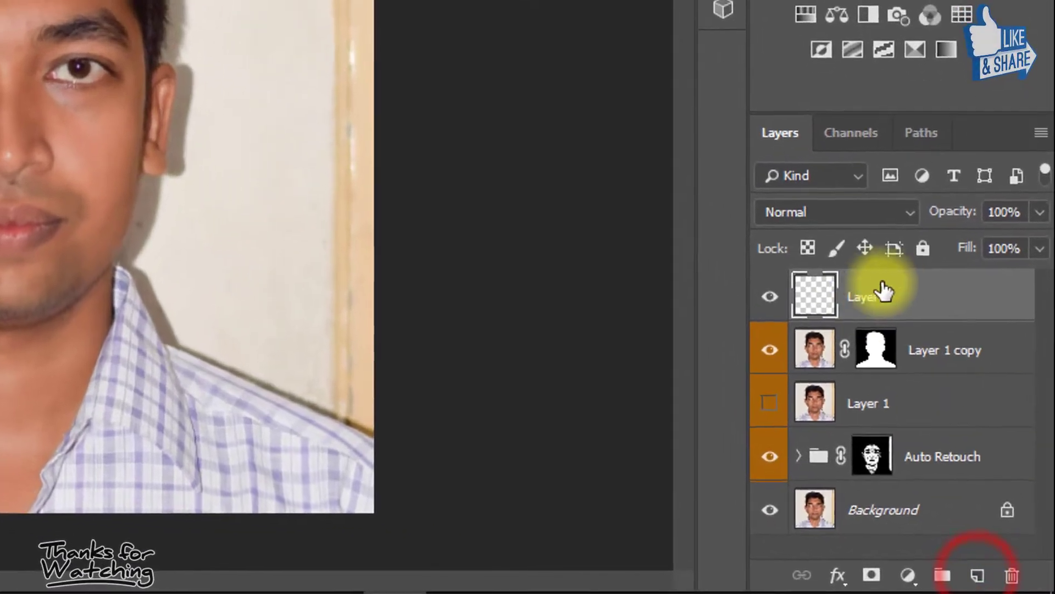
# Move Layer 2 just above Background and fill it with white
pyautogui.moveTo(934, 290)
pyautogui.mouseDown()
pyautogui.moveTo(1001, 490)
pyautogui.moveTo(984, 484)
pyautogui.mouseUp()
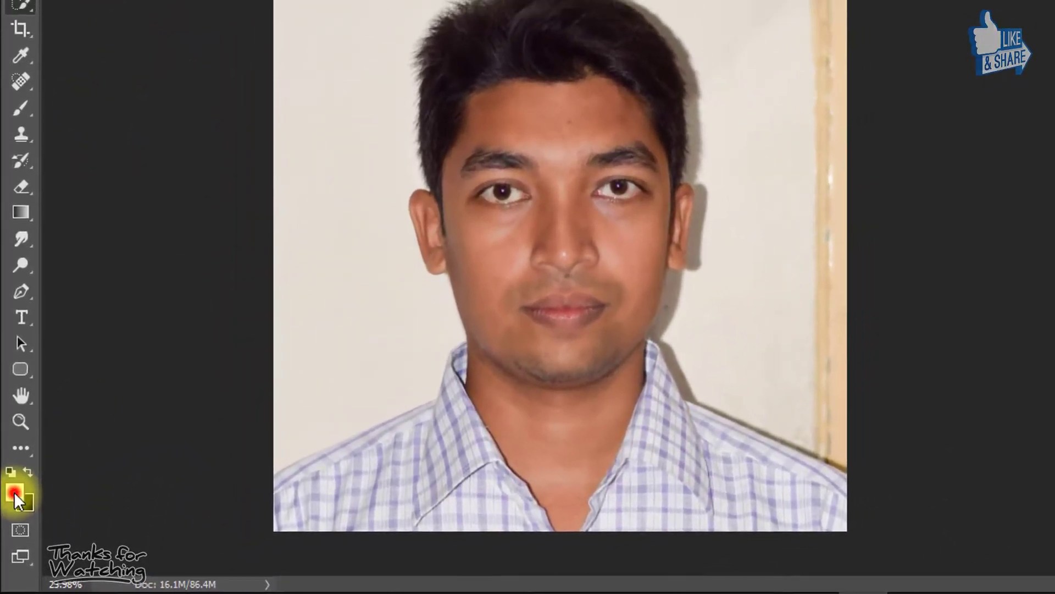
pyautogui.click(15, 493)
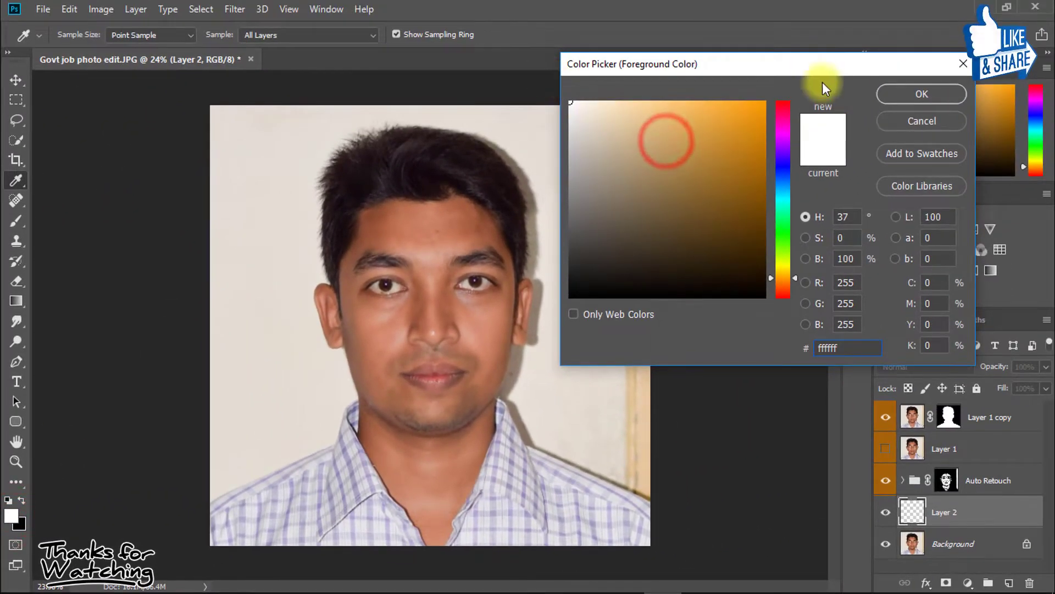
pyautogui.click(922, 94)
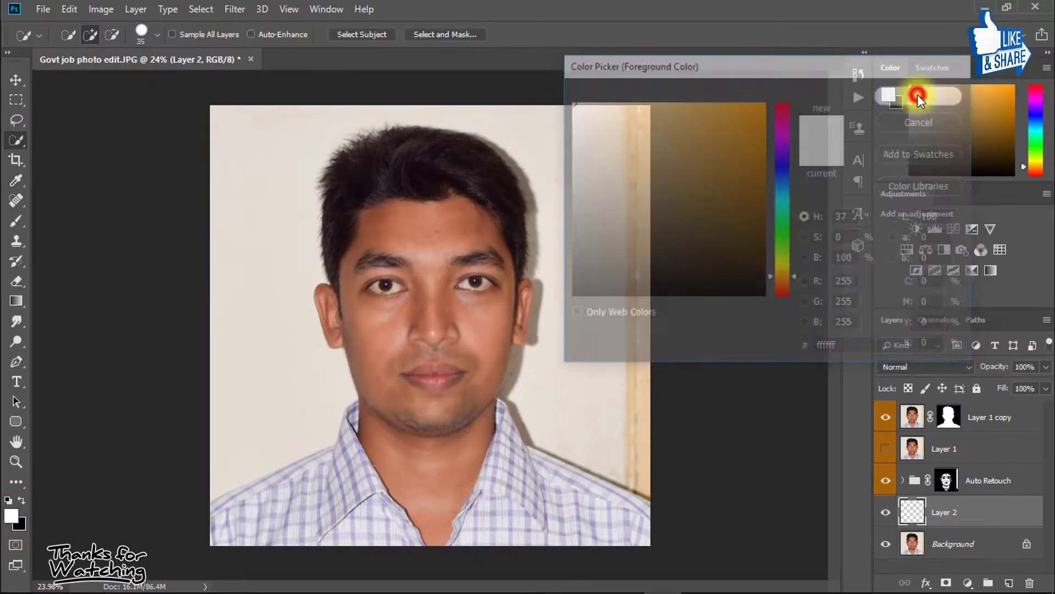
pyautogui.hotkey('alt', 'Delete')
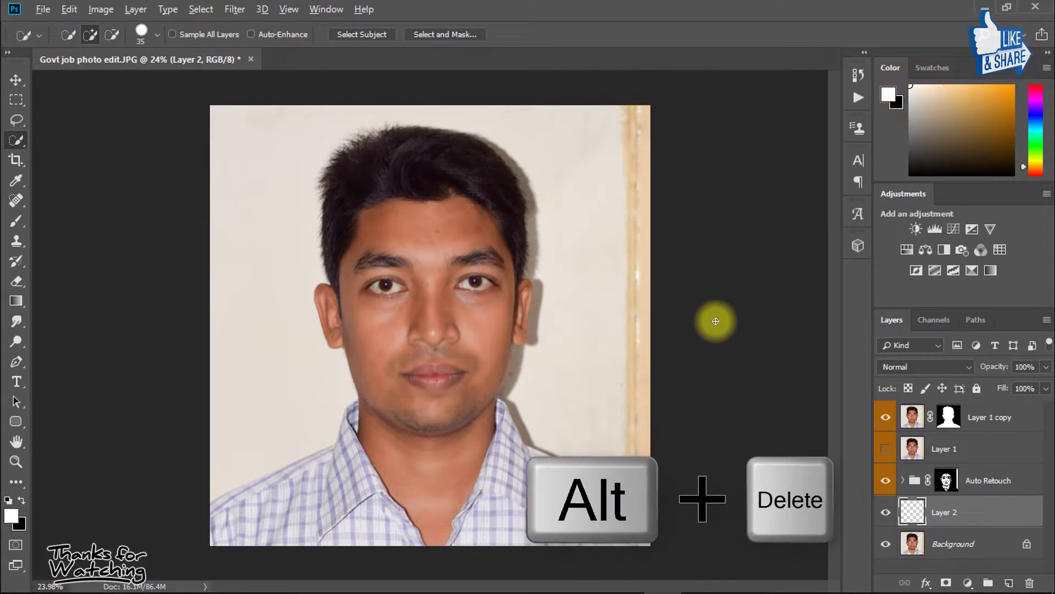
pyautogui.hotkey('alt', 'Delete')
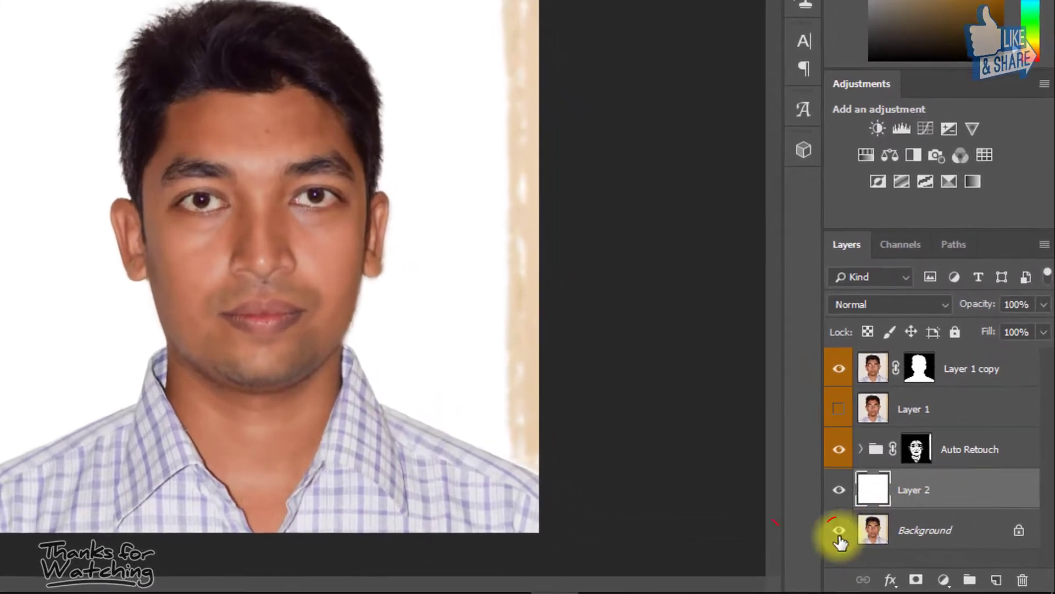
# Hide the Background layer and Auto Retouch group, then select Layer 1 copy
pyautogui.click(886, 544)
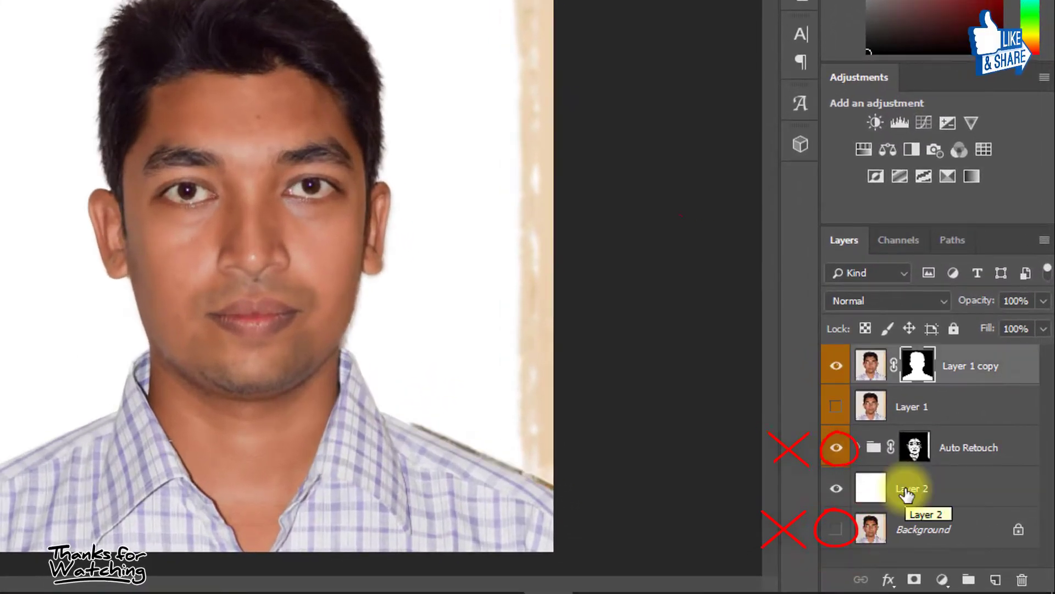
pyautogui.click(835, 450)
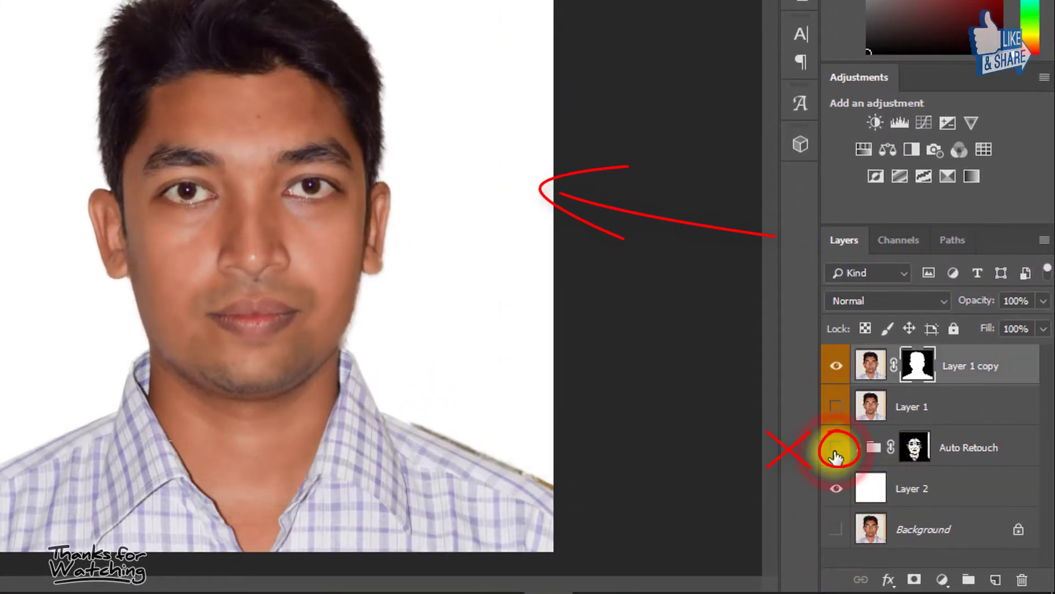
pyautogui.click(835, 449)
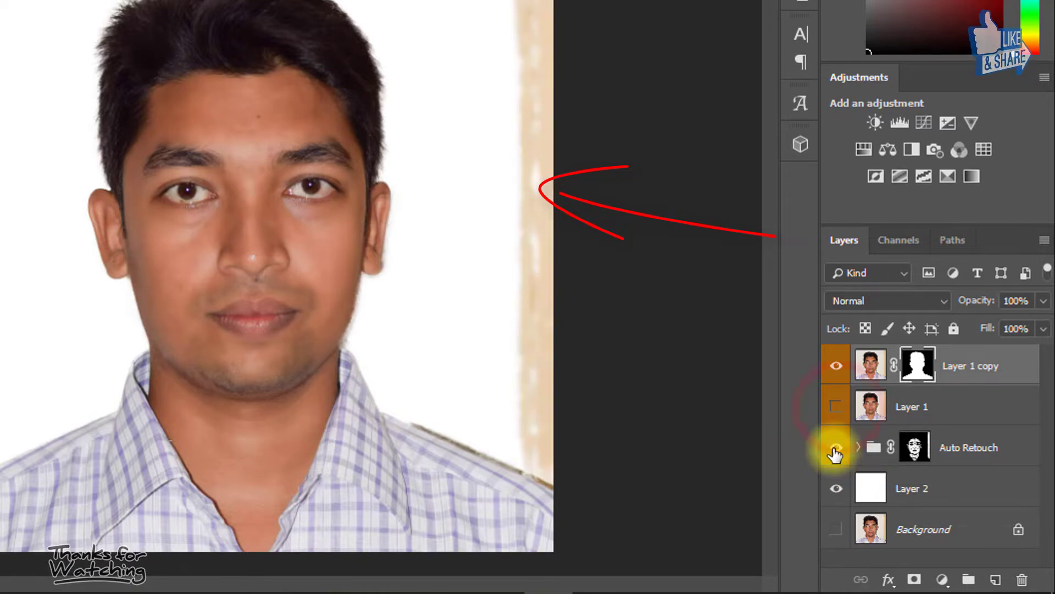
pyautogui.click(835, 450)
pyautogui.click(915, 447)
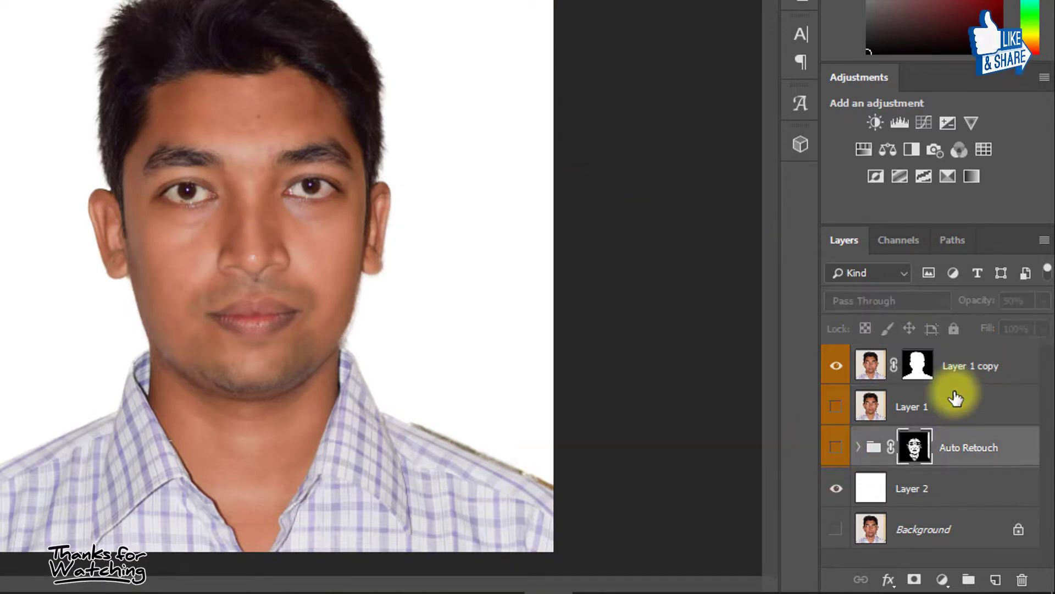
pyautogui.click(1013, 379)
# Stamp the man on white into a new top Layer 3 with Alt+Ctrl+Shift+E
pyautogui.hotkey('ctrl', 'alt', 'shift', 'e')
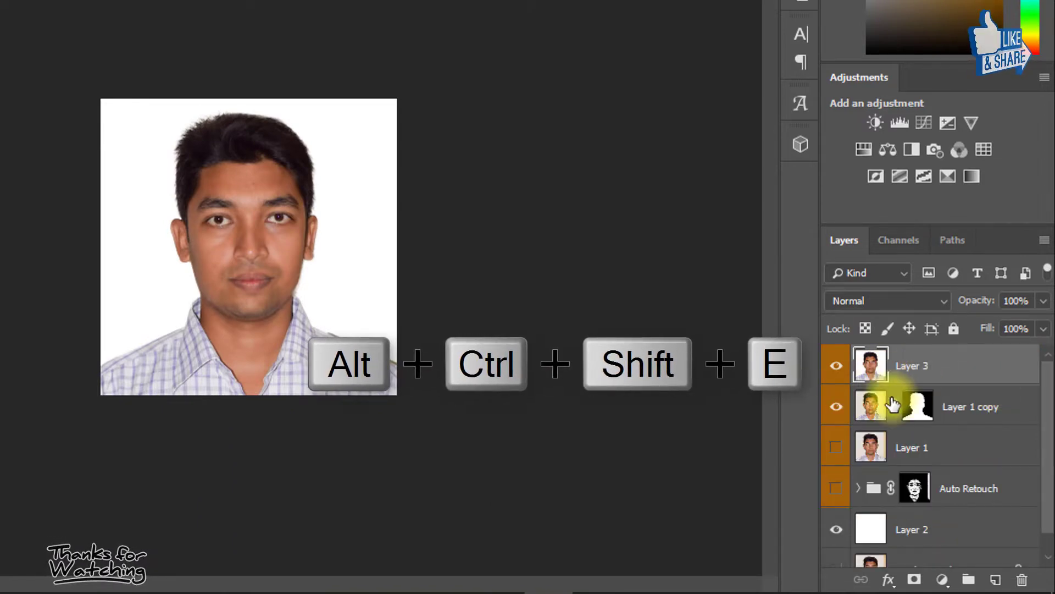
pyautogui.click(431, 281)
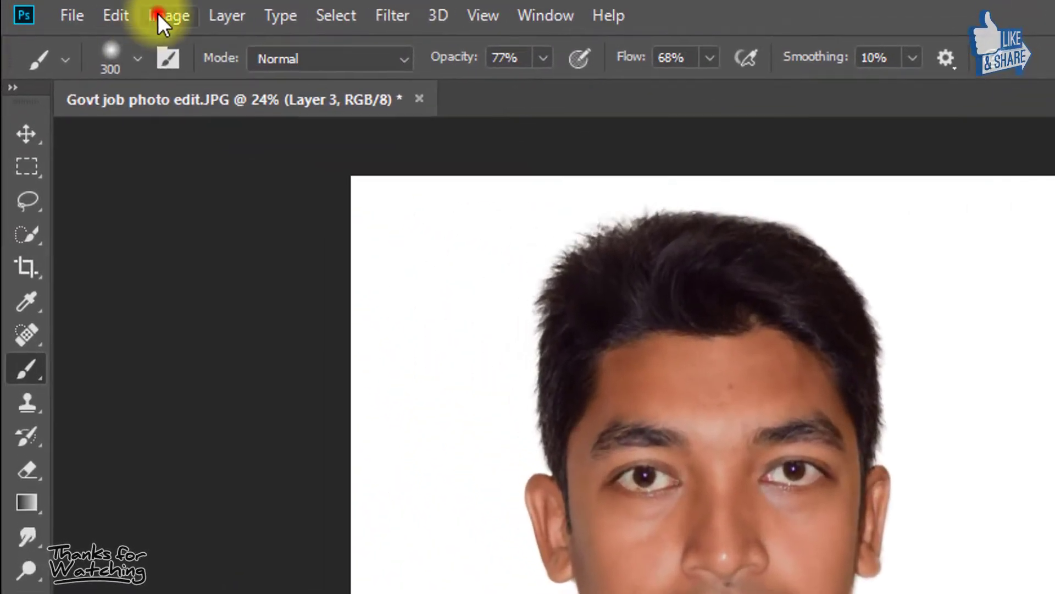
# In Image Size, set resolution to 72 and width to 300 px, making the portrait 300 × 300
pyautogui.click(158, 13)
pyautogui.click(226, 205)
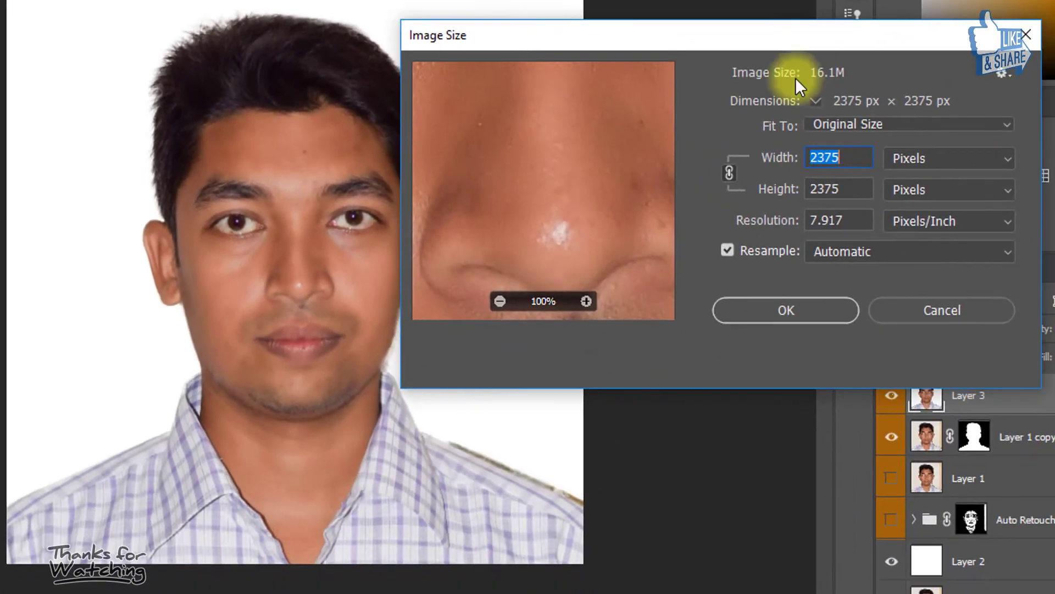
pyautogui.write('2100')
pyautogui.doubleClick(840, 220)
pyautogui.write('7')
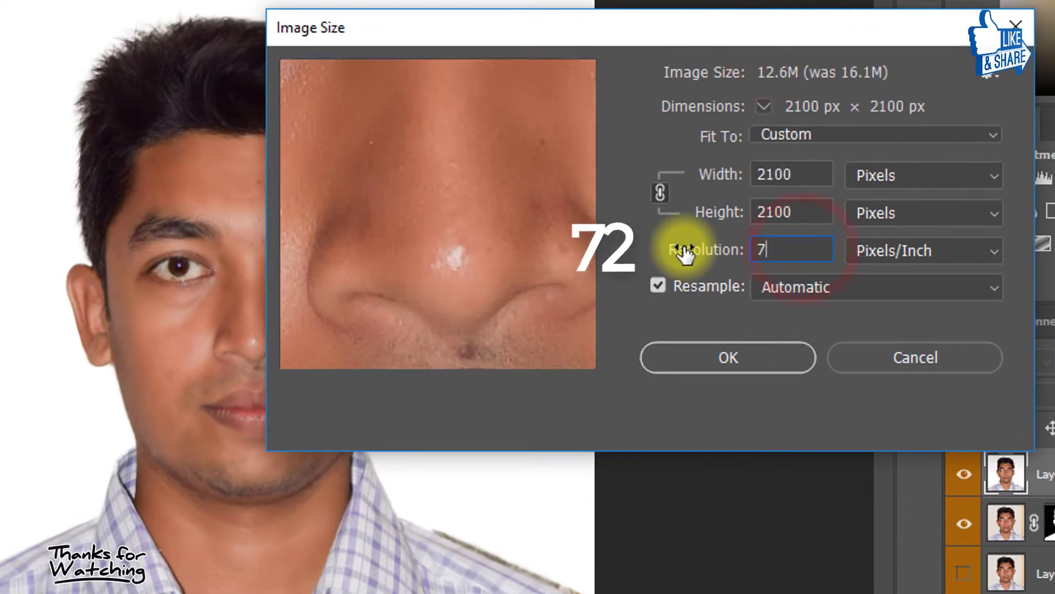
pyautogui.write('2')
pyautogui.click(899, 177)
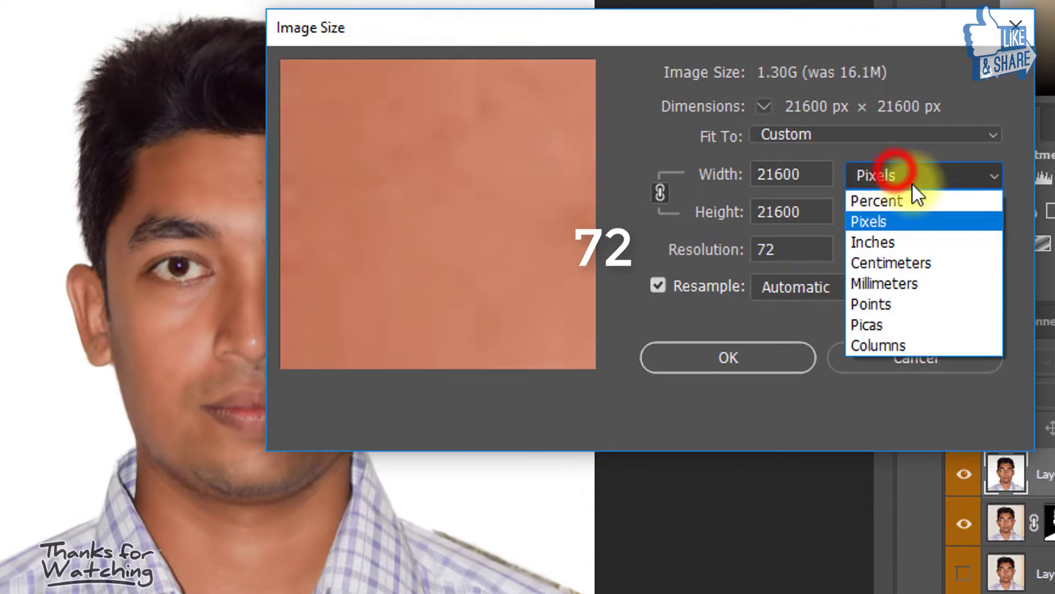
pyautogui.click(846, 221)
pyautogui.write('300')
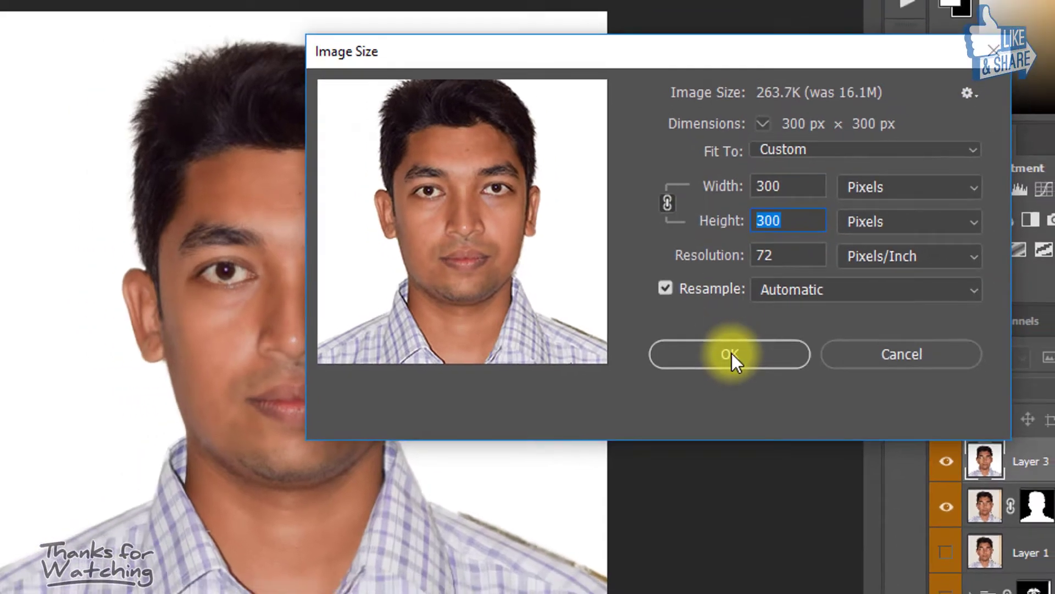
pyautogui.click(730, 355)
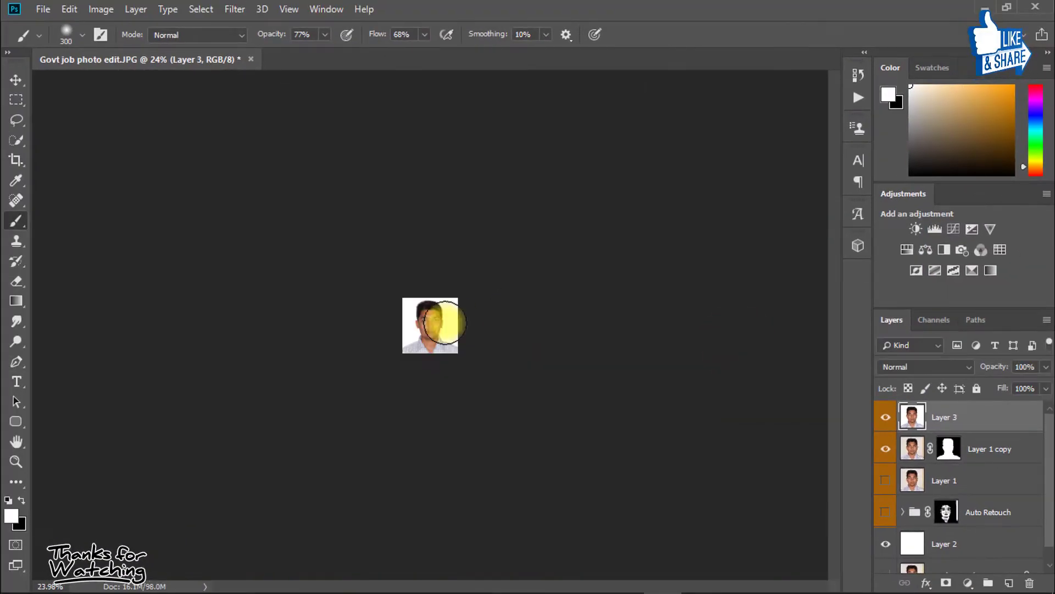
pyautogui.scroll(5, 464, 316)
# Start a Save As to the Desktop with JPEG as the file format
pyautogui.click(67, 15)
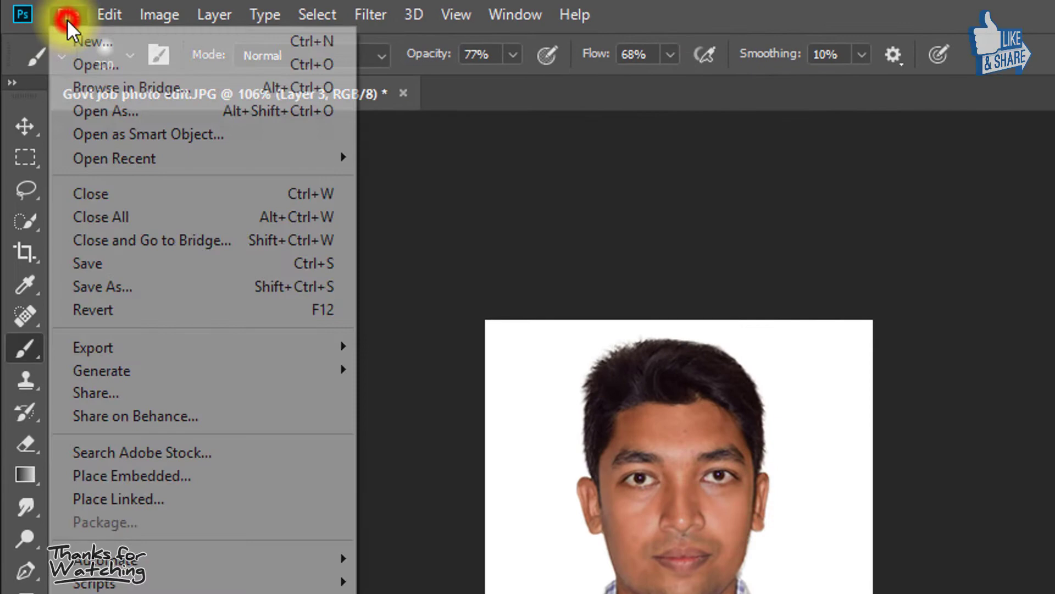
pyautogui.click(153, 277)
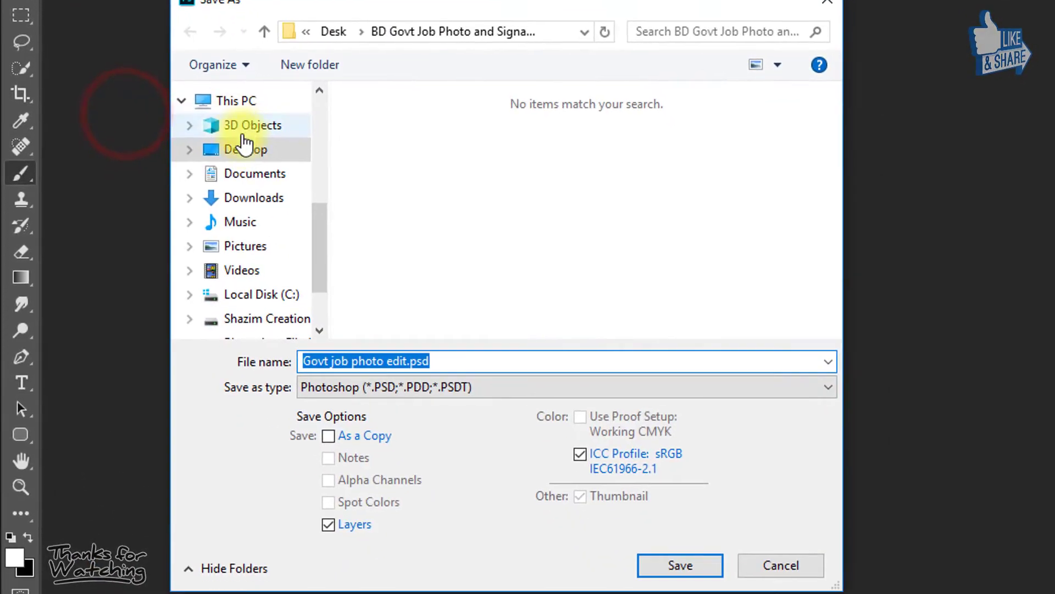
pyautogui.click(243, 148)
pyautogui.click(418, 387)
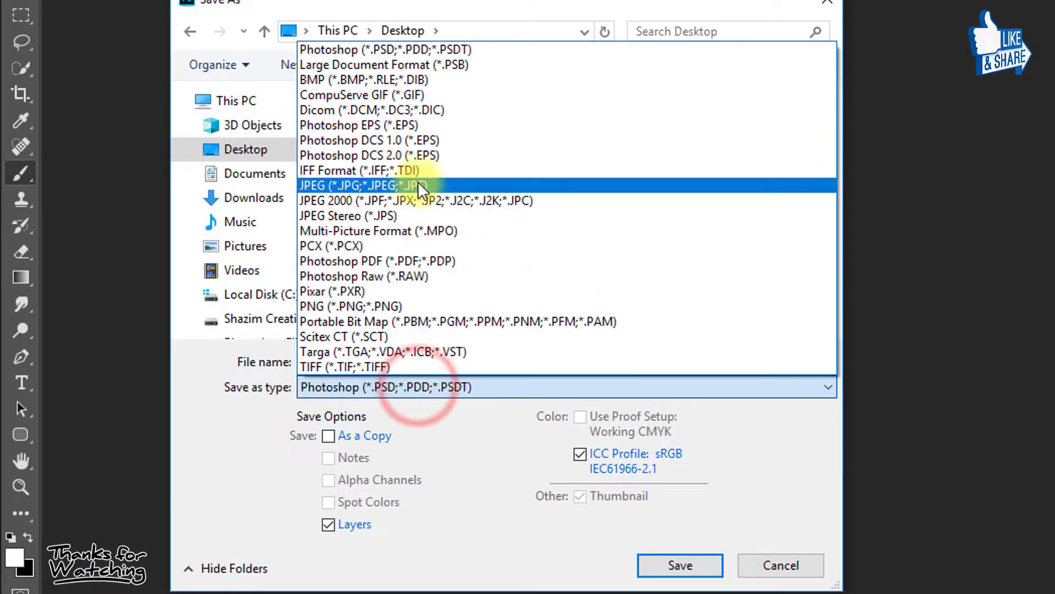
pyautogui.click(392, 184)
# Name the file 'Govt job 300 300 photo edit' and save it at maximum JPEG quality
pyautogui.click(243, 148)
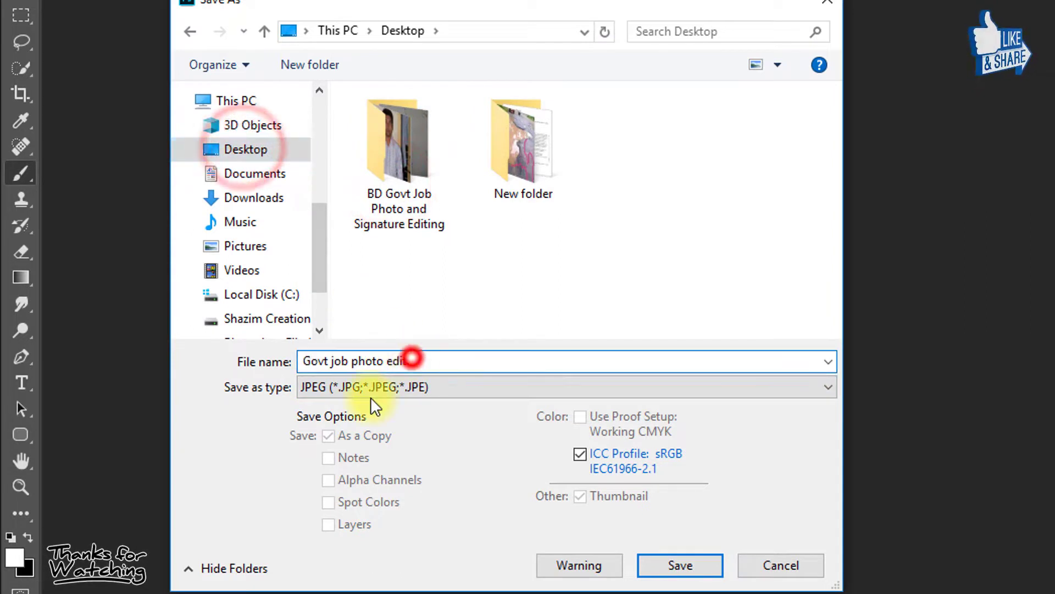
pyautogui.hotkey('ctrl', 'Left')
pyautogui.hotkey('ctrl', 'Left')
pyautogui.write('300 300')
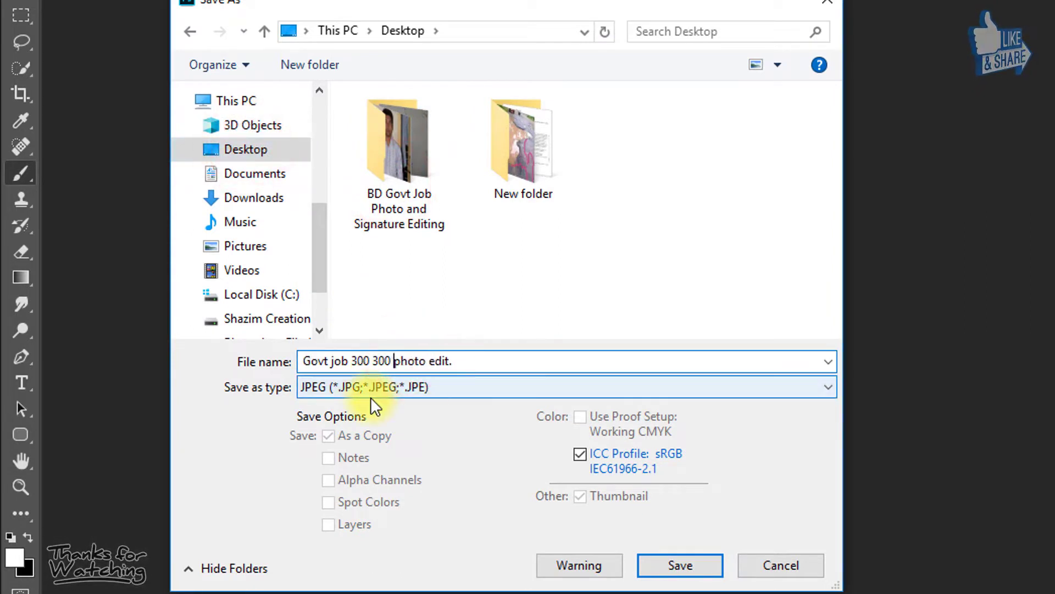
pyautogui.click(477, 360)
pyautogui.press('BackSpace')
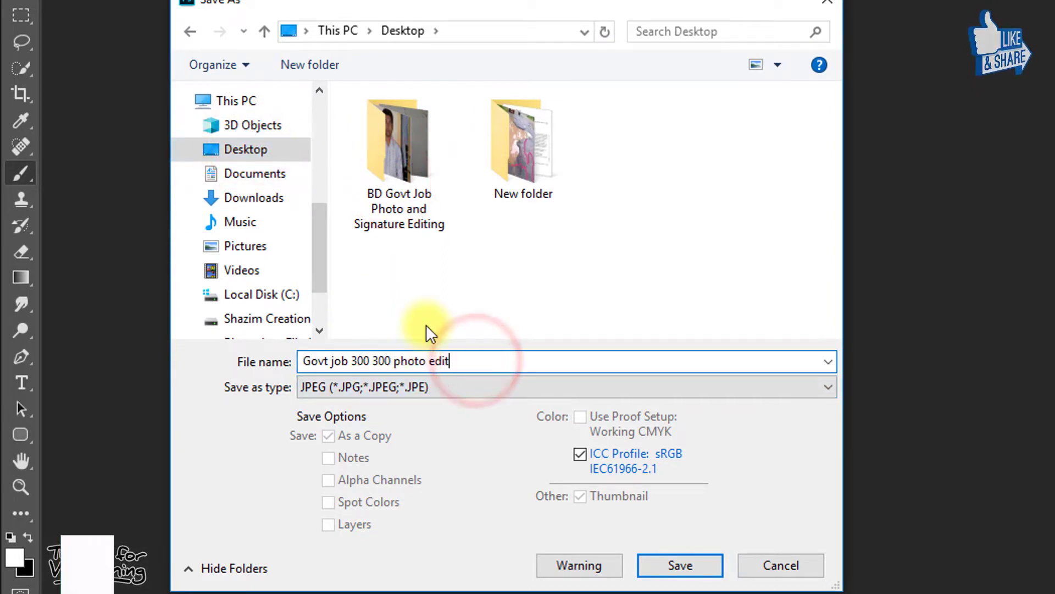
pyautogui.click(681, 565)
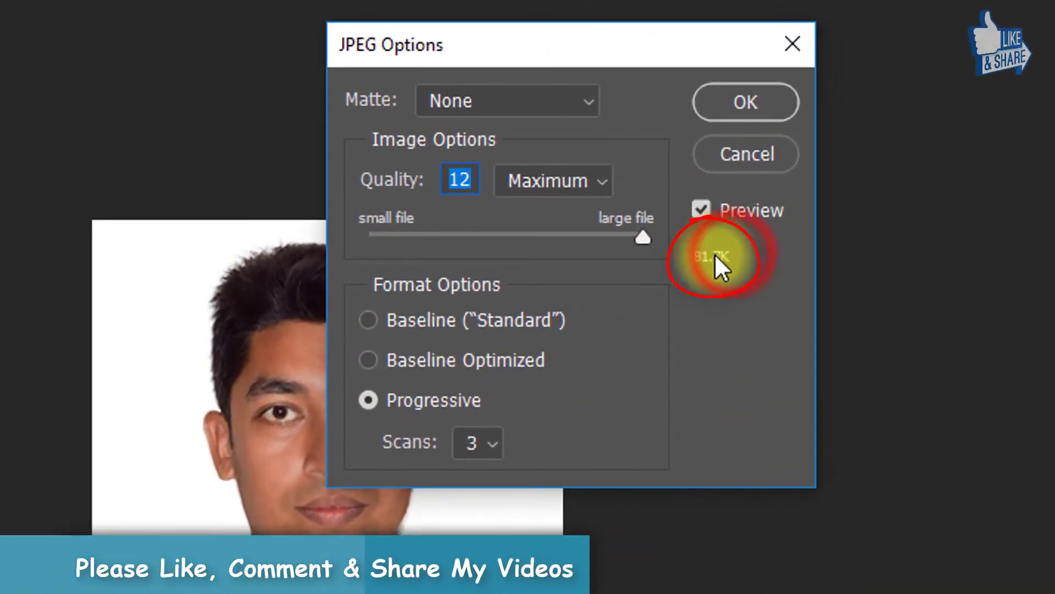
pyautogui.click(733, 101)
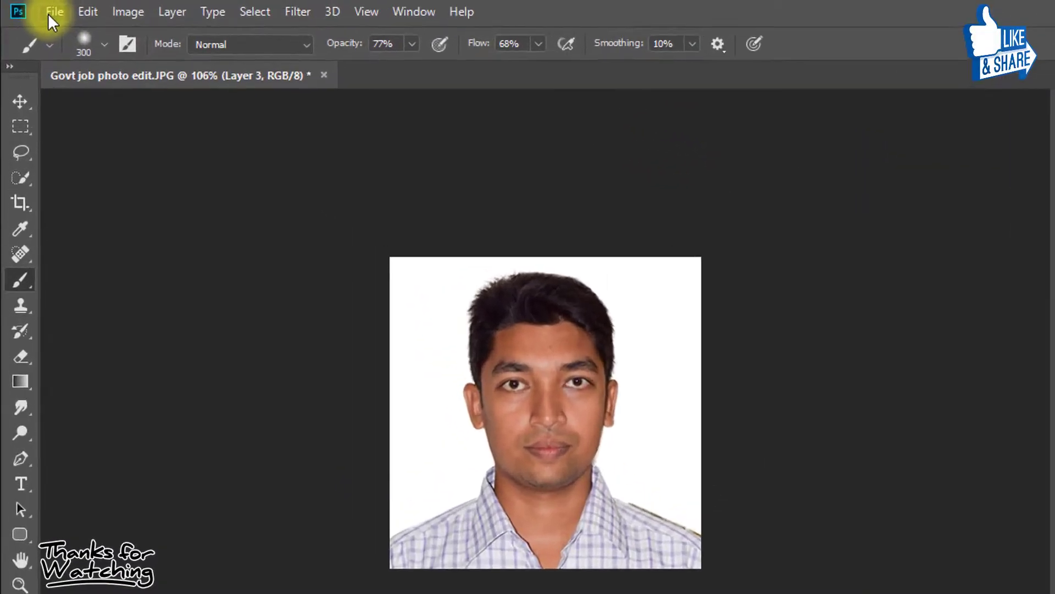
# Open IMG20180912103932.jpg from the BD Govt Job Photo and Signature Editing folder
pyautogui.click(44, 10)
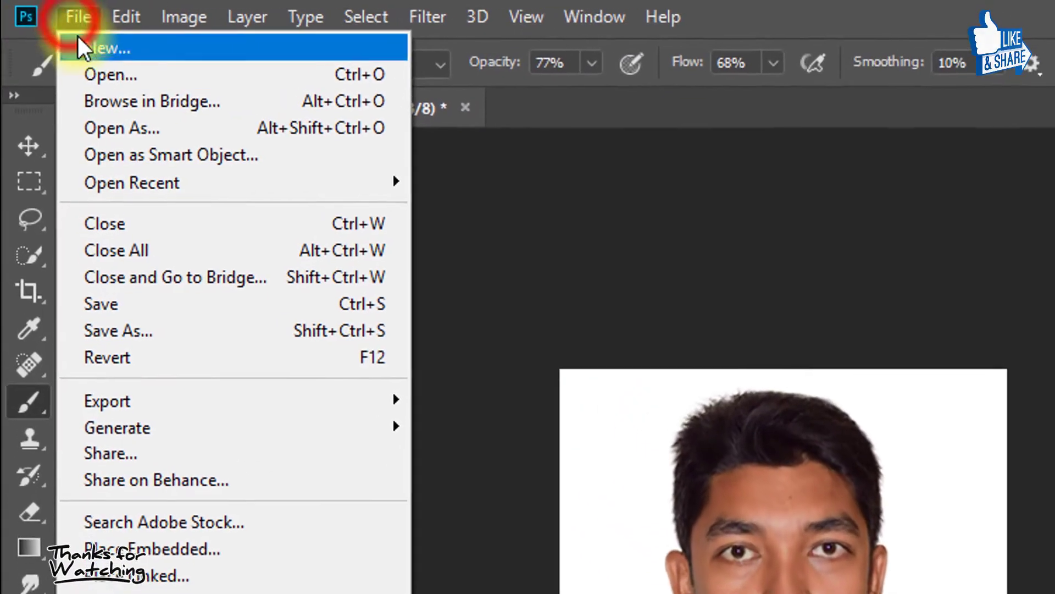
pyautogui.click(110, 74)
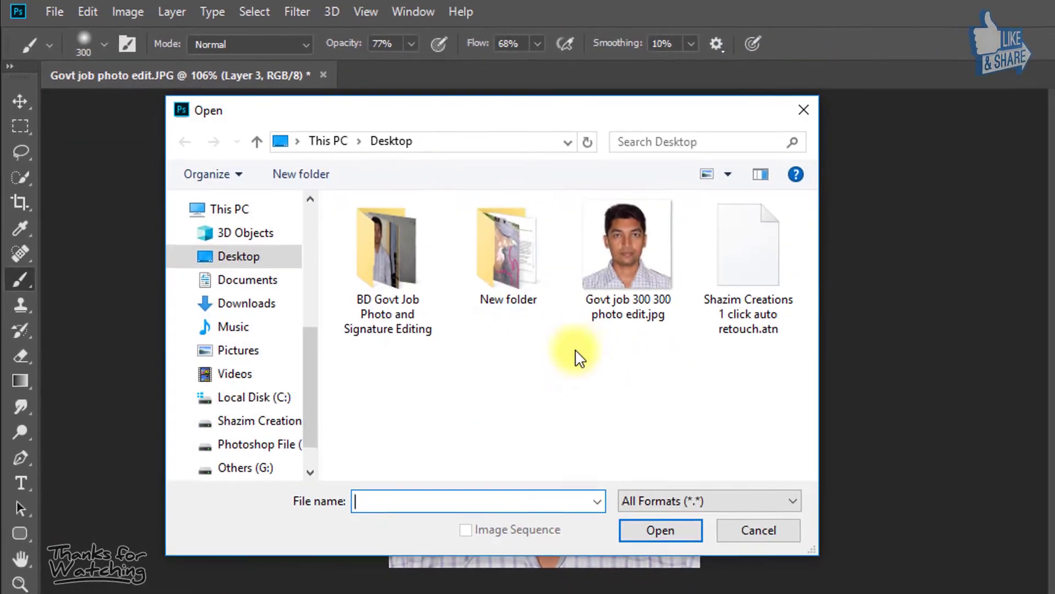
pyautogui.doubleClick(392, 277)
pyautogui.click(503, 250)
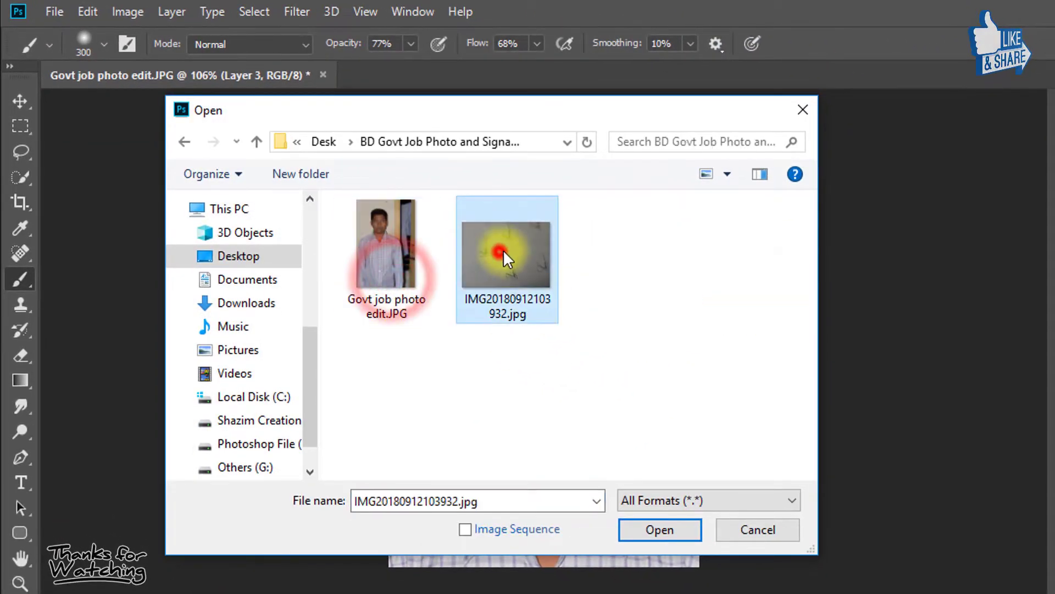
pyautogui.click(663, 532)
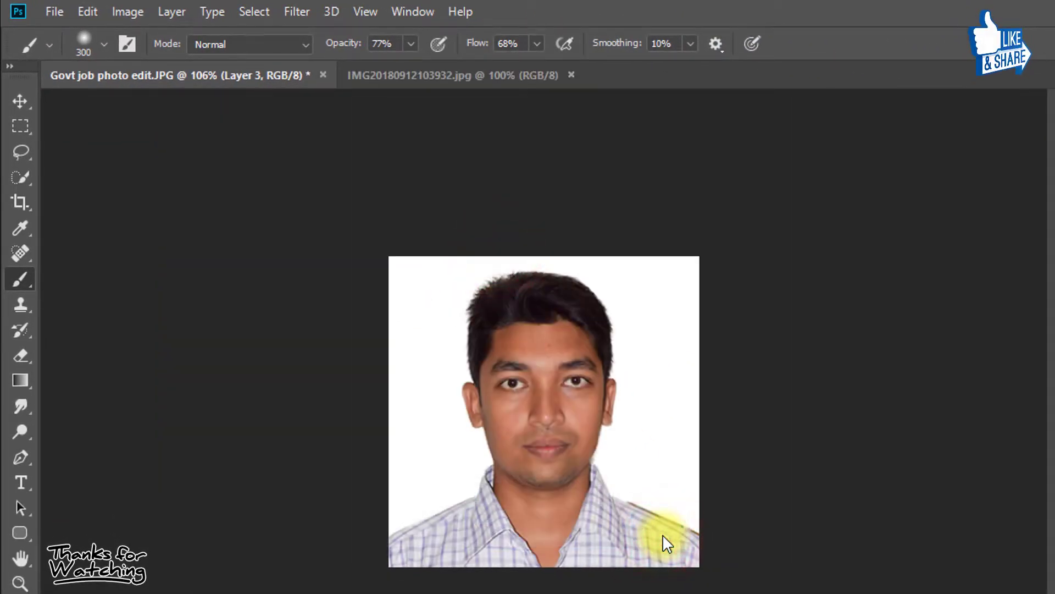
# Free-transform the signature photo with quarter-turn rotations until the signatures read upright, then commit
pyautogui.hotkey('ctrl', 'a')
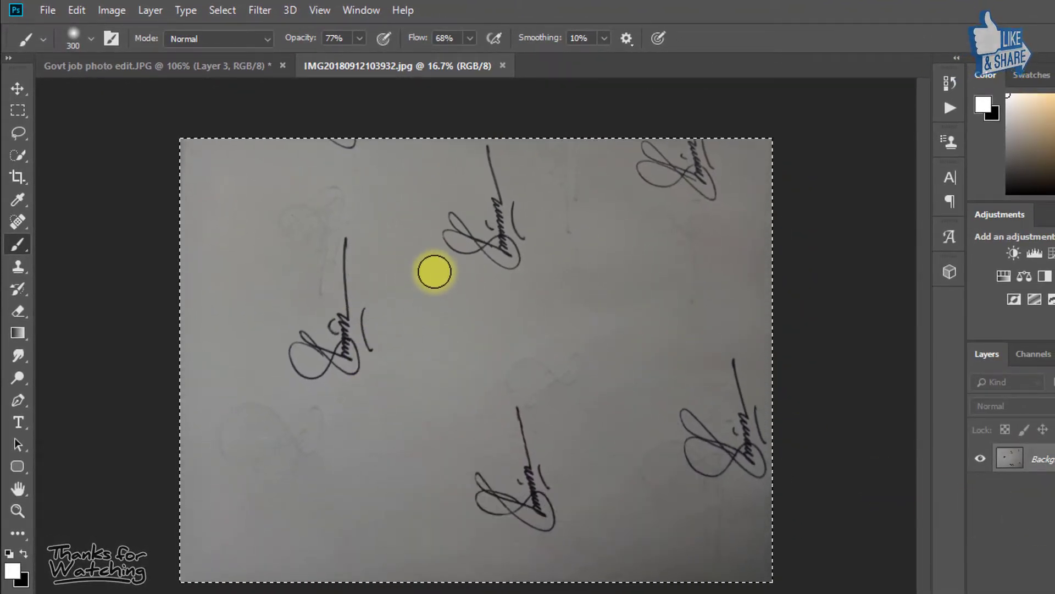
pyautogui.hotkey('ctrl', 't')
pyautogui.rightClick(429, 268)
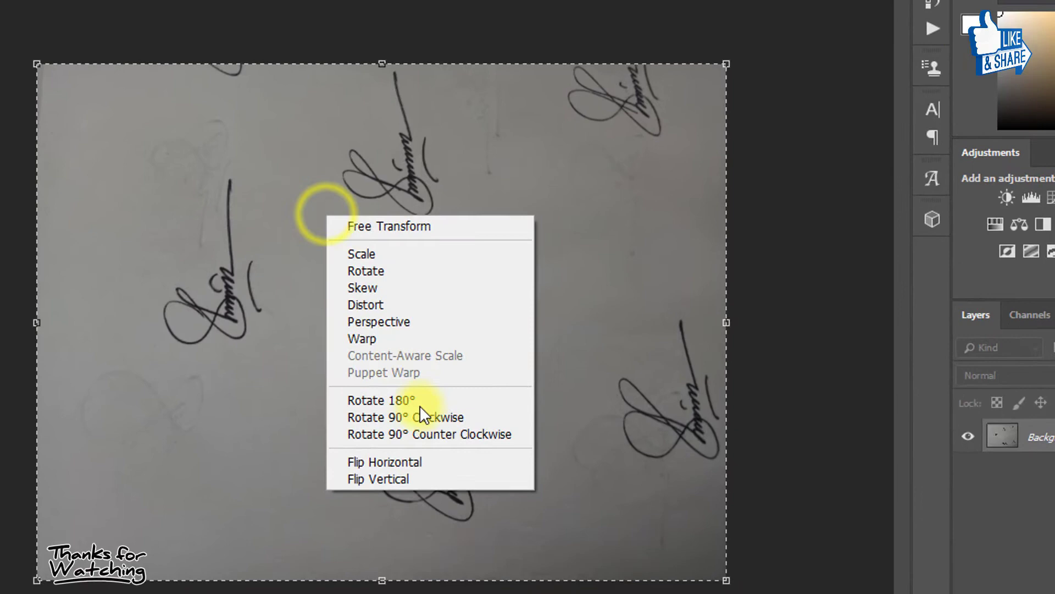
pyautogui.click(439, 429)
pyautogui.rightClick(438, 428)
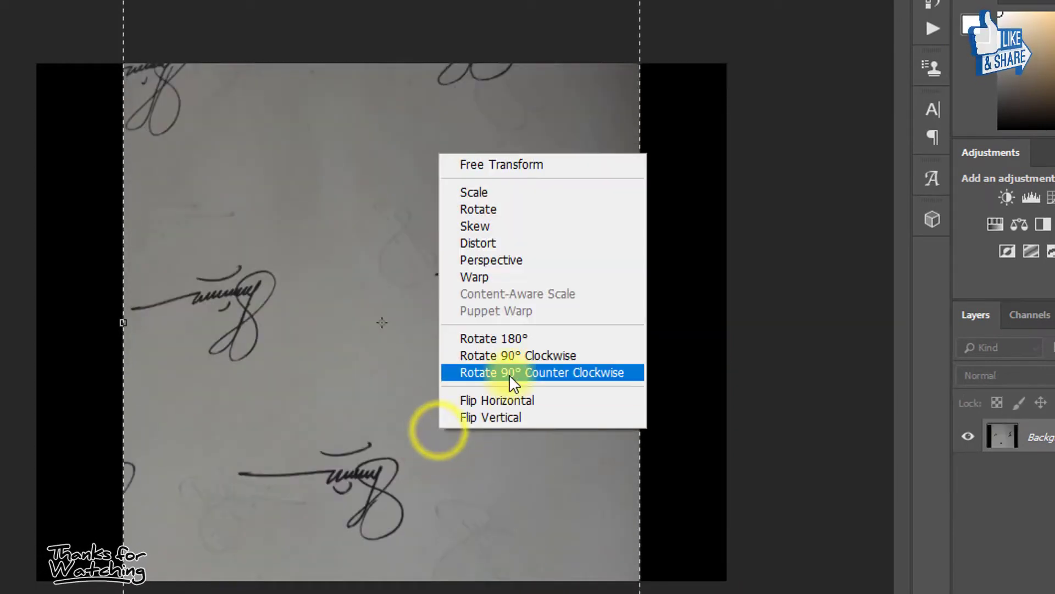
pyautogui.click(509, 374)
pyautogui.rightClick(417, 293)
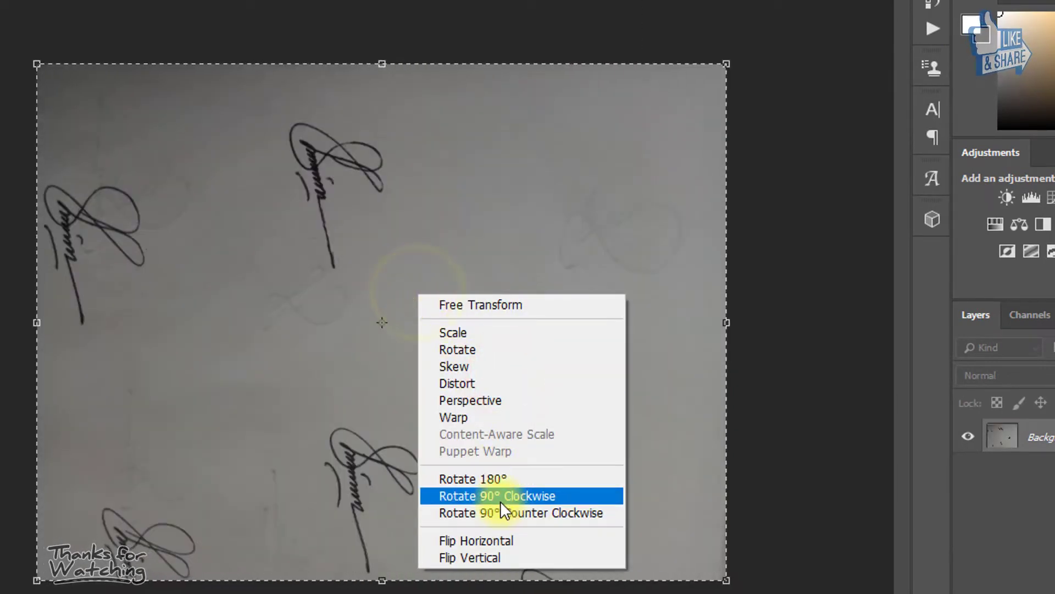
pyautogui.click(501, 500)
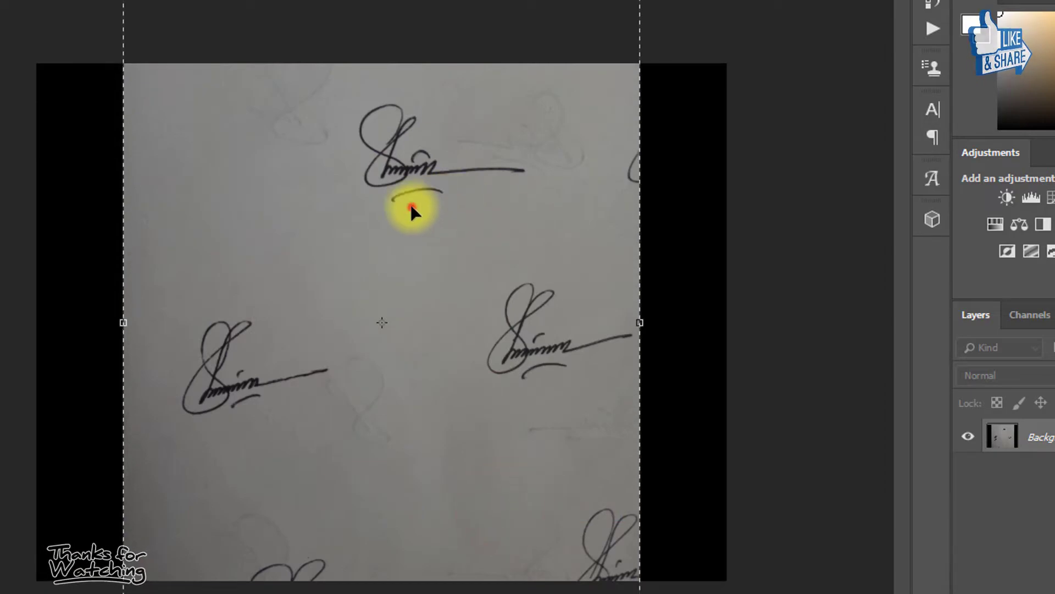
pyautogui.moveTo(412, 209); pyautogui.dragTo(397, 303)
pyautogui.press('Return')
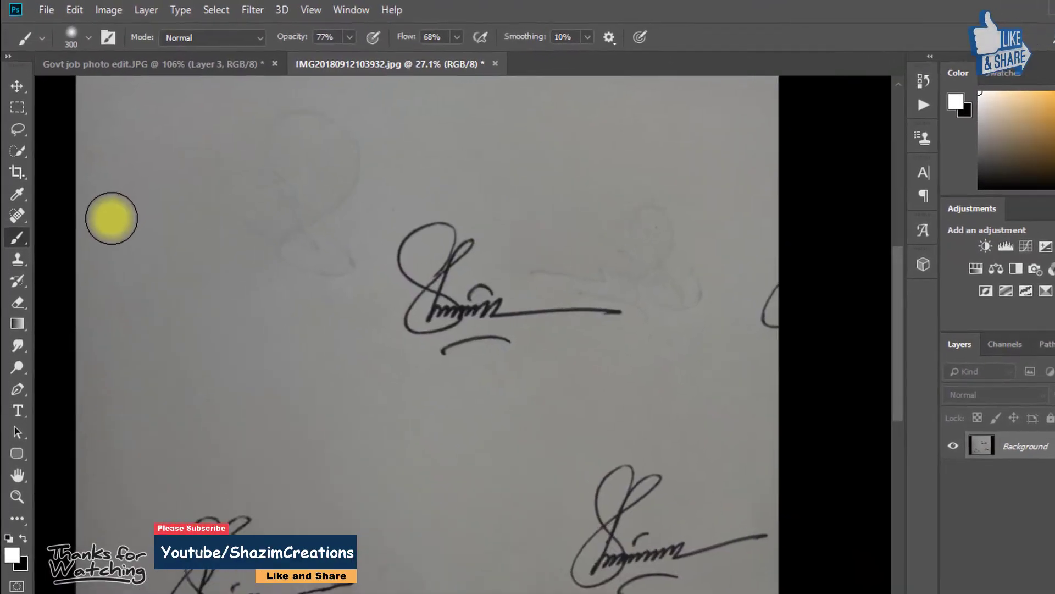
# Set the Crop tool to W x H x Resolution with 300 by 80
pyautogui.click(17, 172)
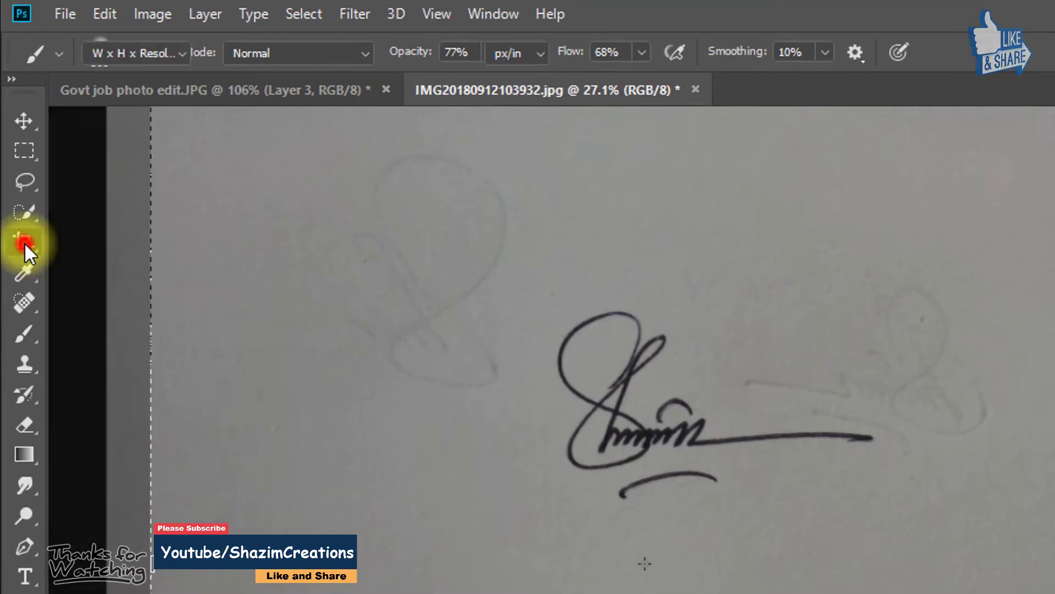
pyautogui.click(159, 52)
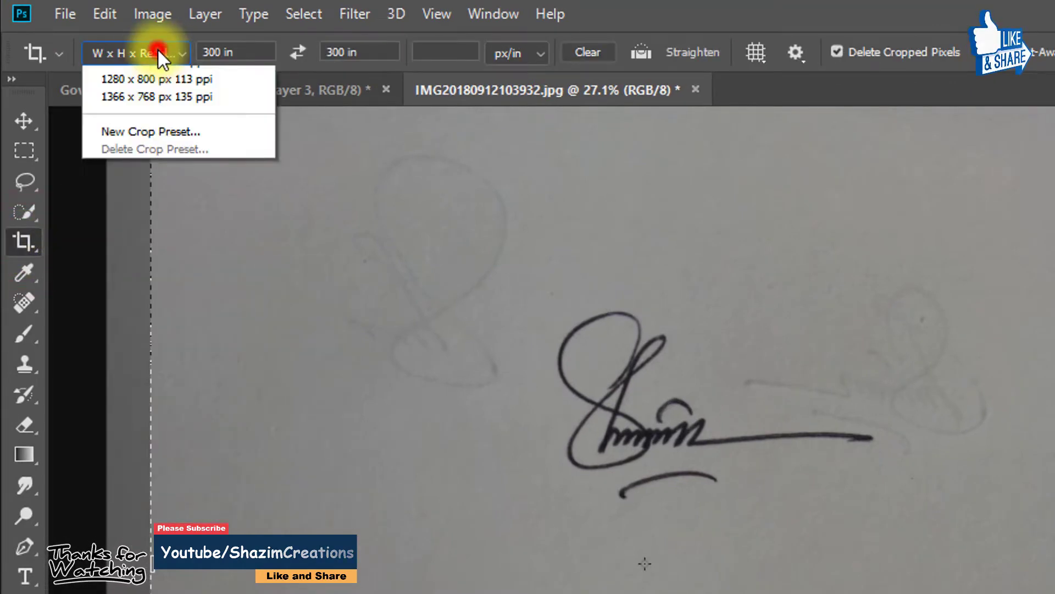
pyautogui.click(185, 92)
pyautogui.moveTo(242, 53); pyautogui.dragTo(185, 44)
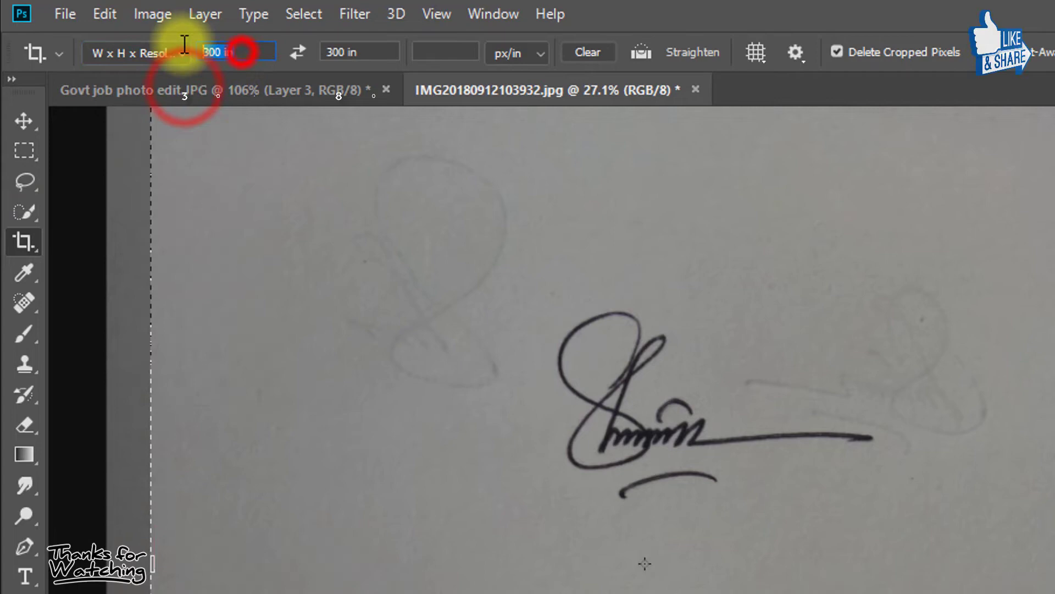
pyautogui.write('300')
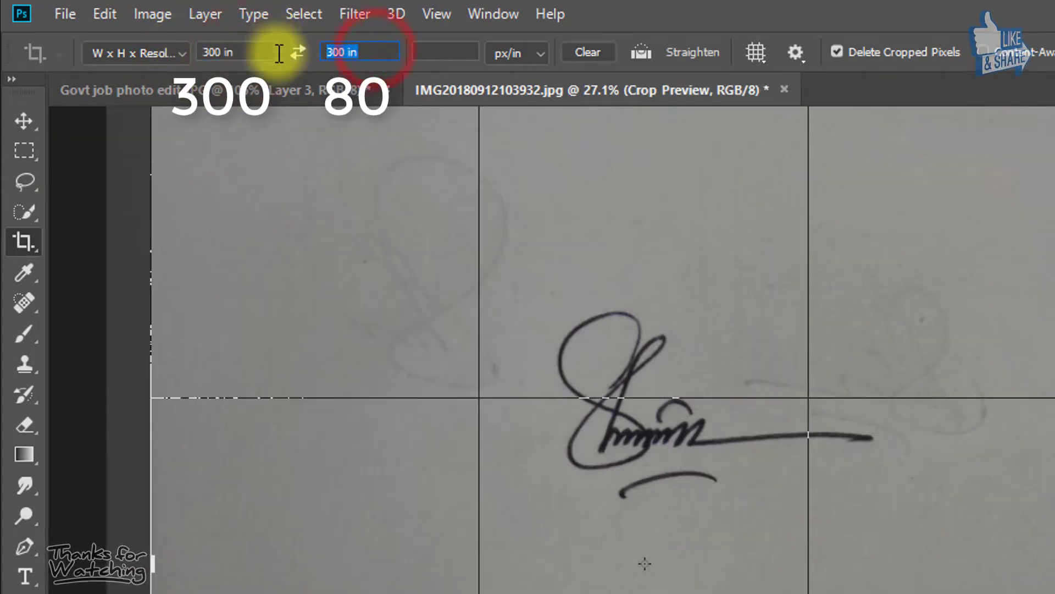
pyautogui.write('80')
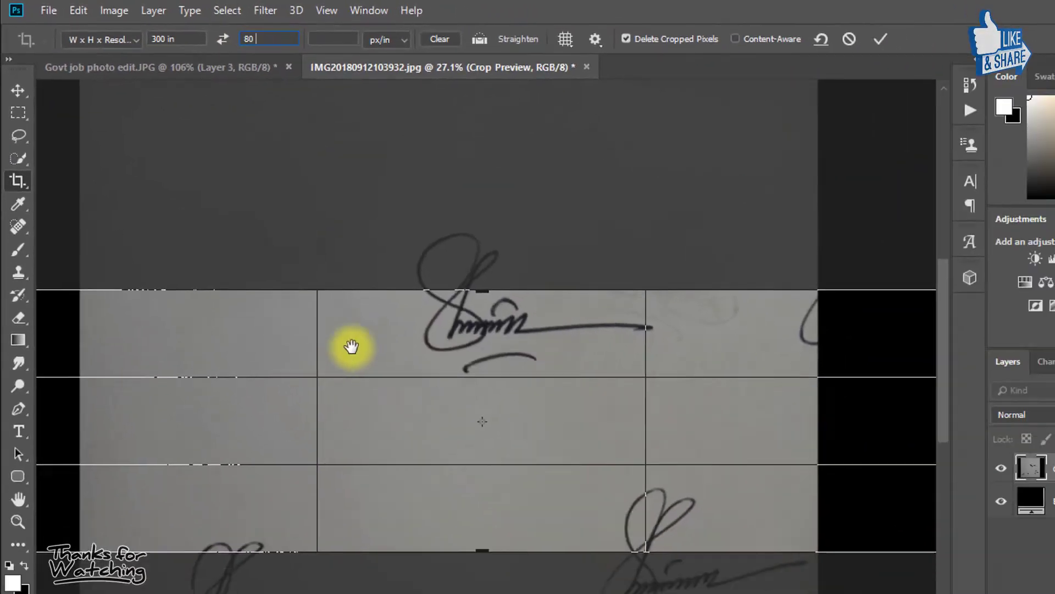
# Fit the crop box around a single signature, apply the crop, and fit it to the window
pyautogui.keyDown('alt'); pyautogui.click(316, 306); pyautogui.keyUp('alt')
pyautogui.moveTo(571, 389)
pyautogui.mouseDown()
pyautogui.moveTo(427, 342)
pyautogui.moveTo(466, 338)
pyautogui.moveTo(384, 345)
pyautogui.mouseUp()
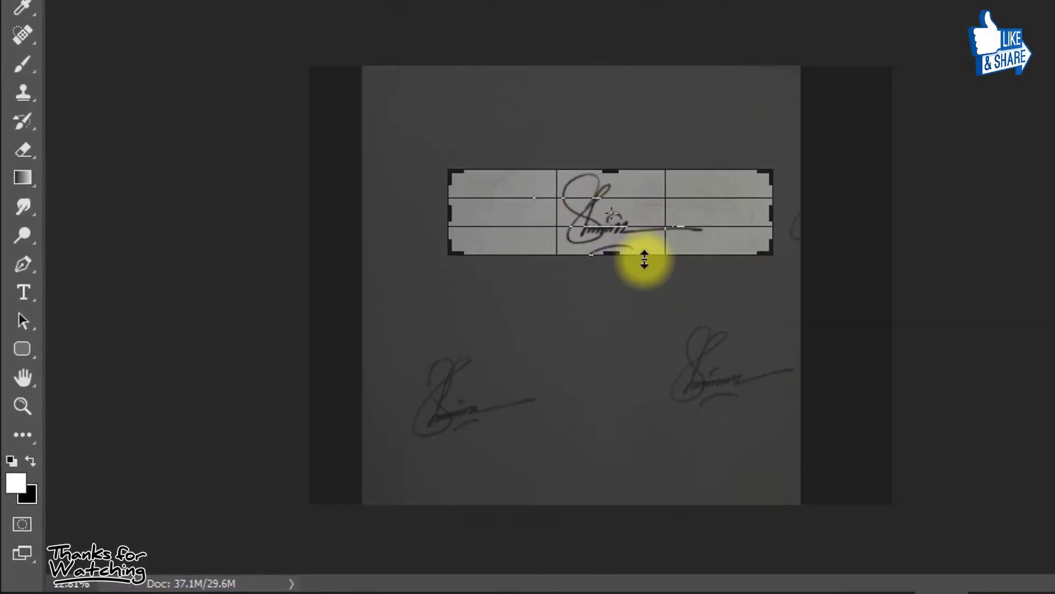
pyautogui.moveTo(620, 219); pyautogui.dragTo(676, 228)
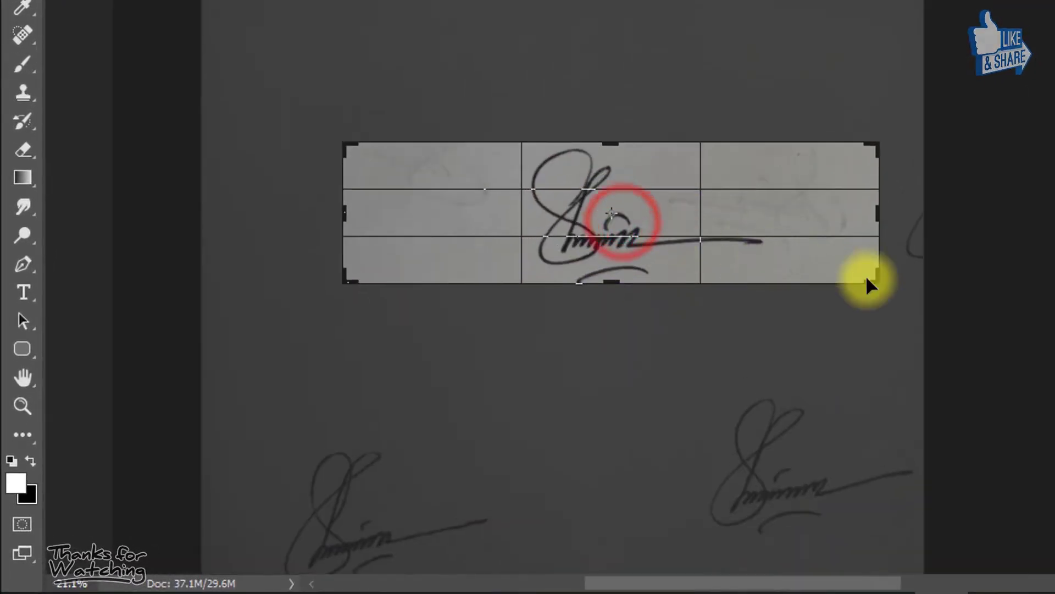
pyautogui.moveTo(874, 279); pyautogui.dragTo(896, 297)
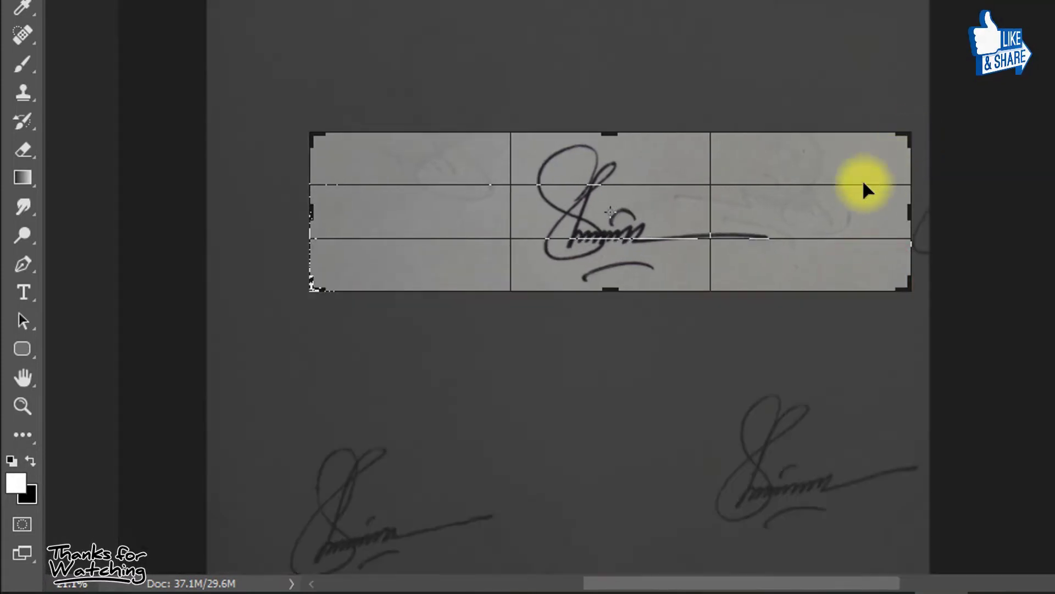
pyautogui.moveTo(745, 207); pyautogui.dragTo(731, 212)
pyautogui.press('Return')
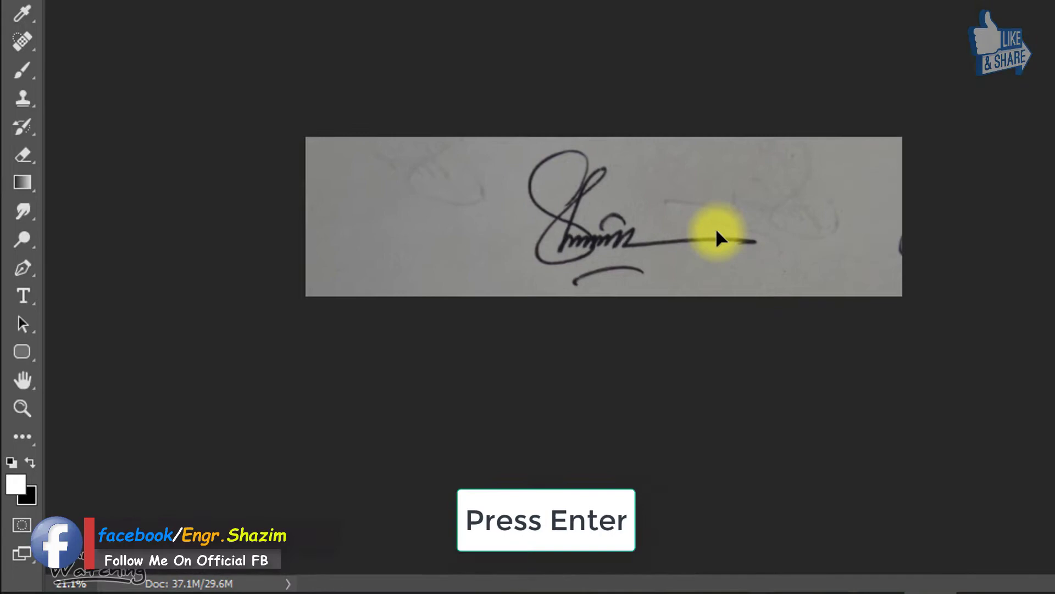
pyautogui.hotkey('ctrl', '0')
pyautogui.click(440, 301)
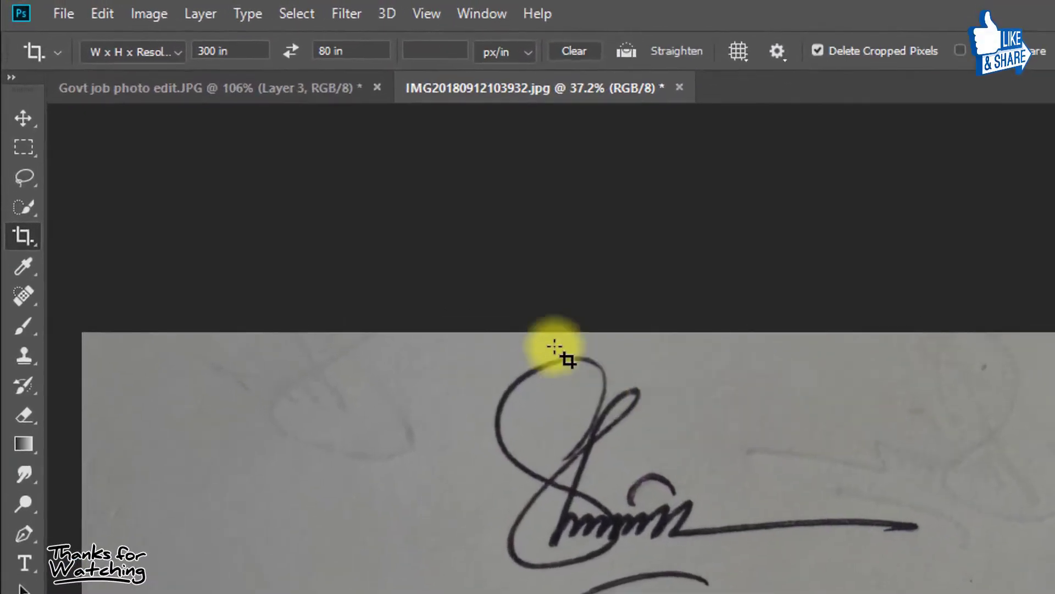
# Apply a Camera Raw Filter with Exposure +1.00, Whites +60 and Blacks -100
pyautogui.click(364, 12)
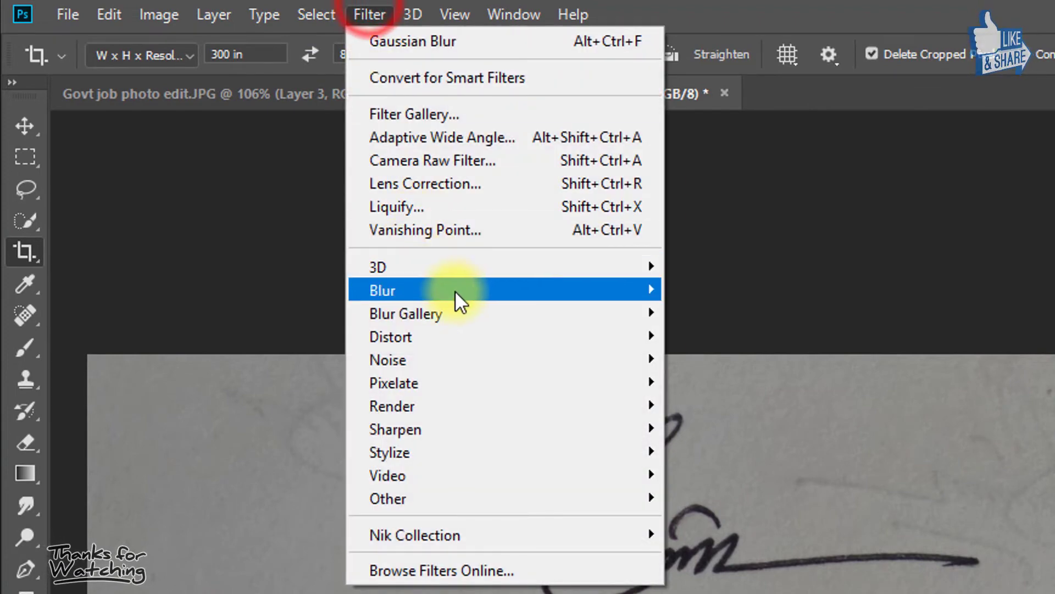
pyautogui.click(427, 159)
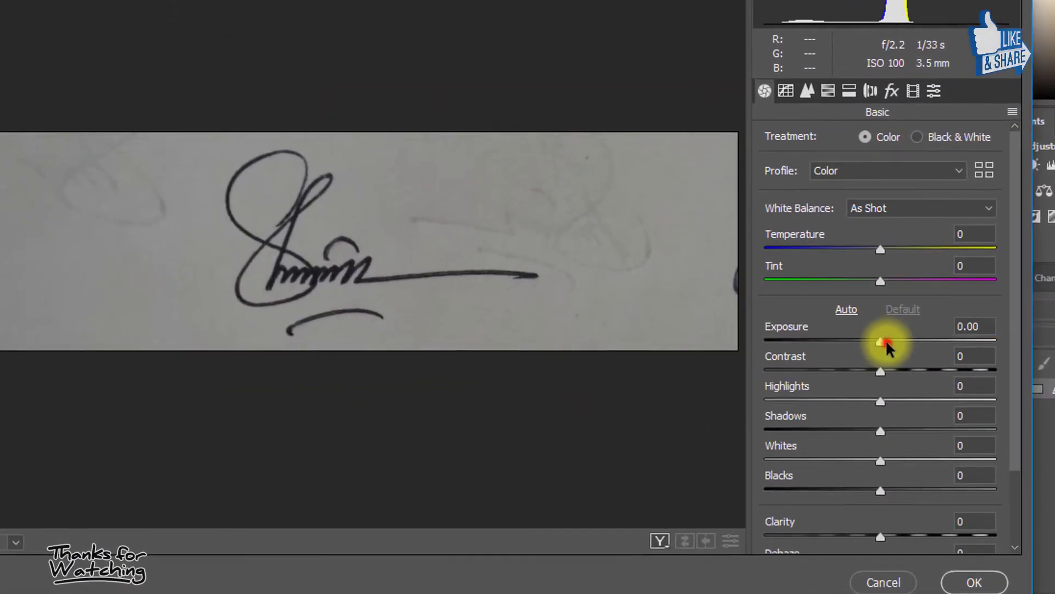
pyautogui.moveTo(886, 342); pyautogui.dragTo(903, 341)
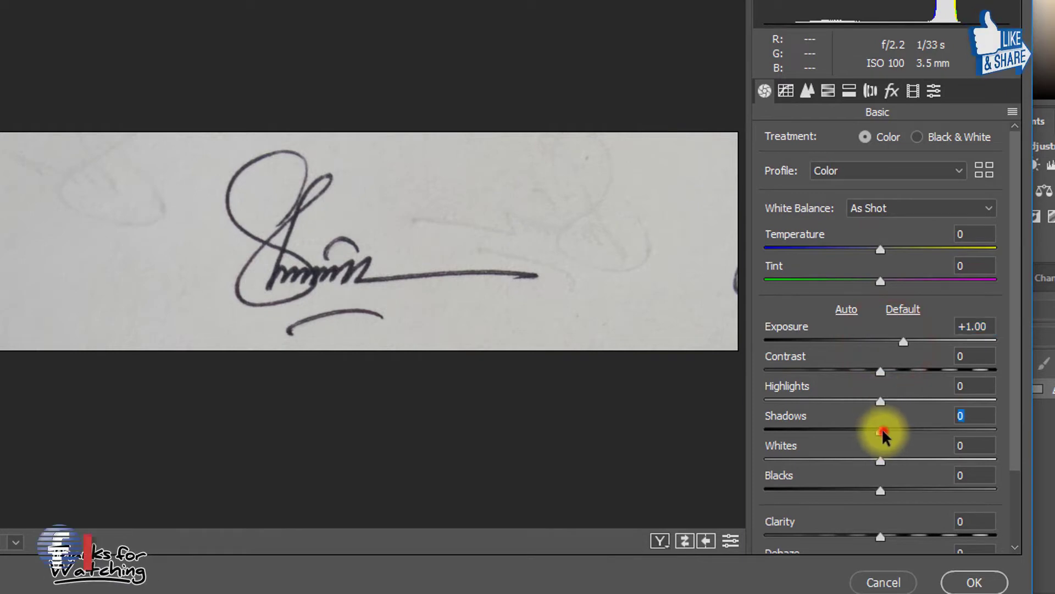
pyautogui.moveTo(880, 461); pyautogui.dragTo(949, 461)
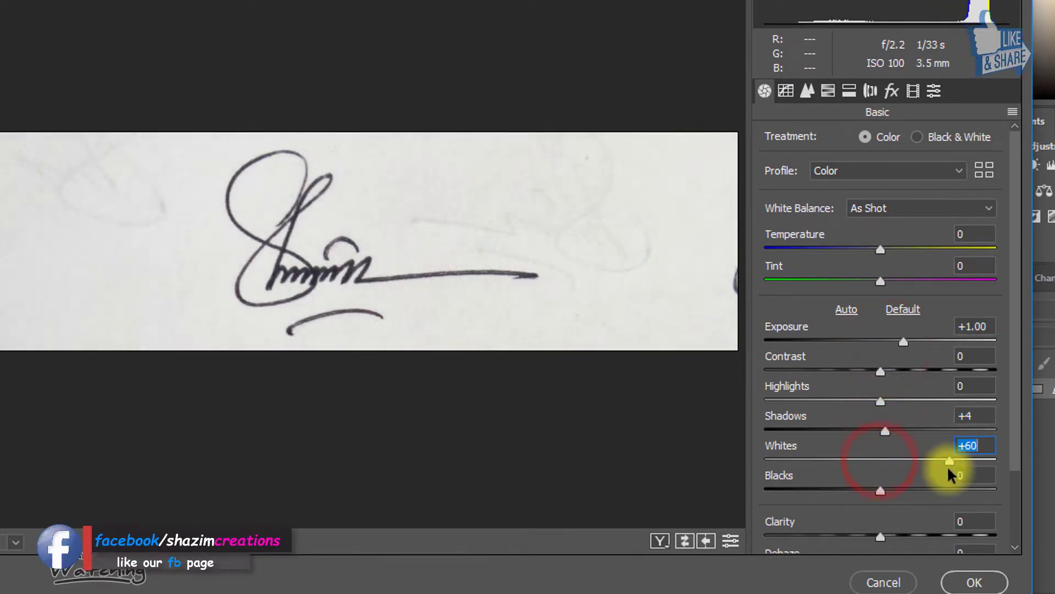
pyautogui.moveTo(817, 493); pyautogui.dragTo(764, 502)
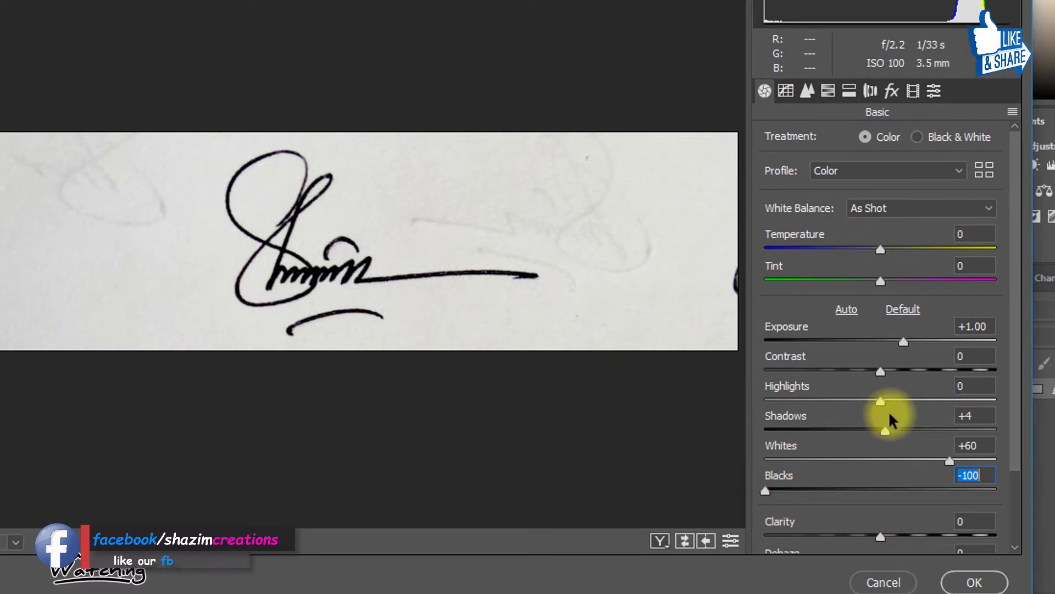
pyautogui.click(970, 584)
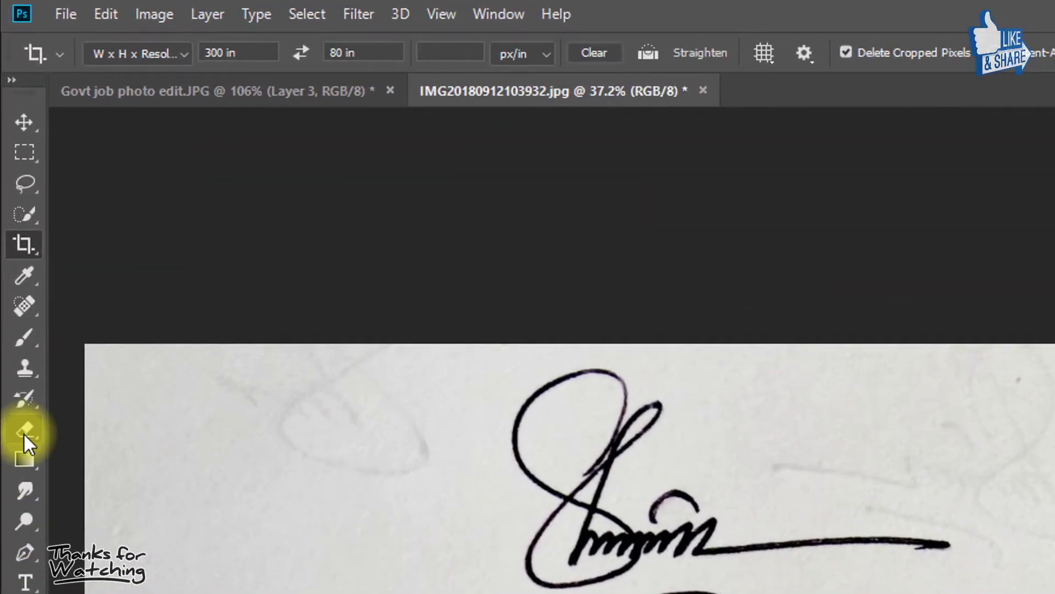
# With the Clone Stamp, sample clean paper and paint over background marks
pyautogui.press('s')
pyautogui.rightClick(24, 367)
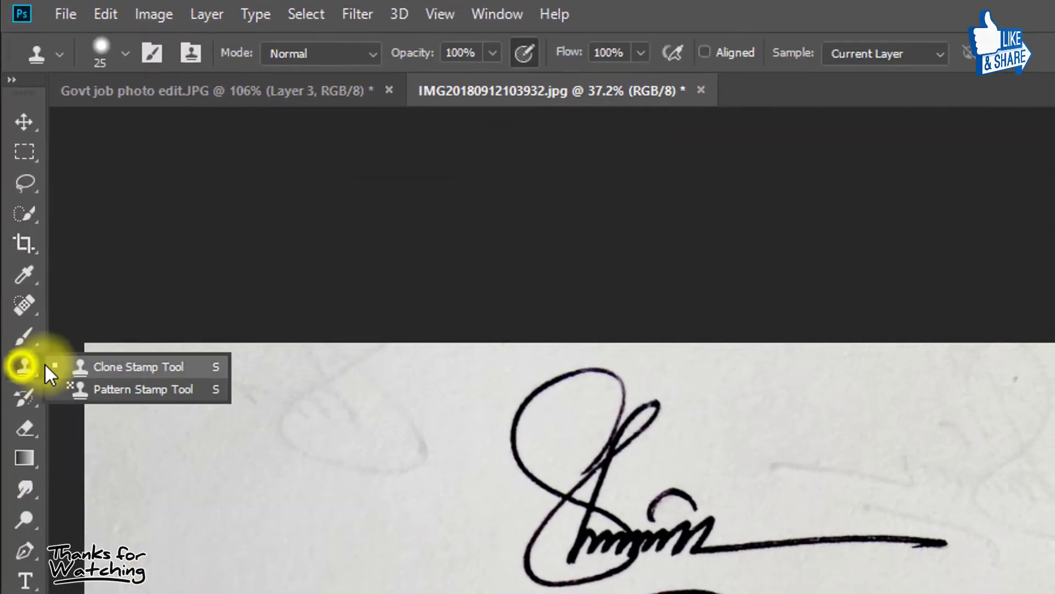
pyautogui.click(127, 366)
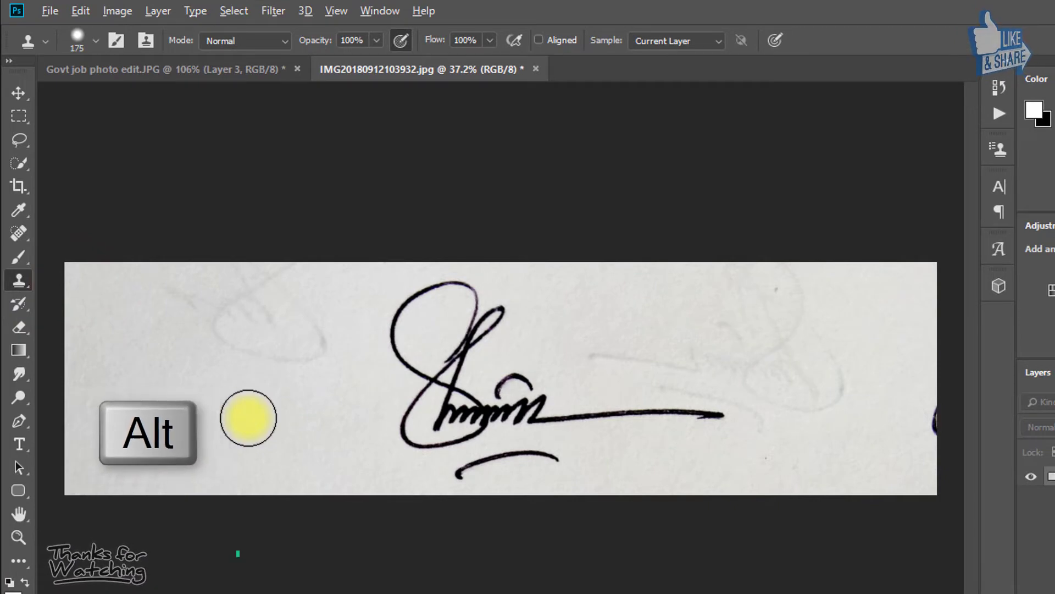
pyautogui.keyDown('alt'); pyautogui.click(243, 411); pyautogui.keyUp('alt')
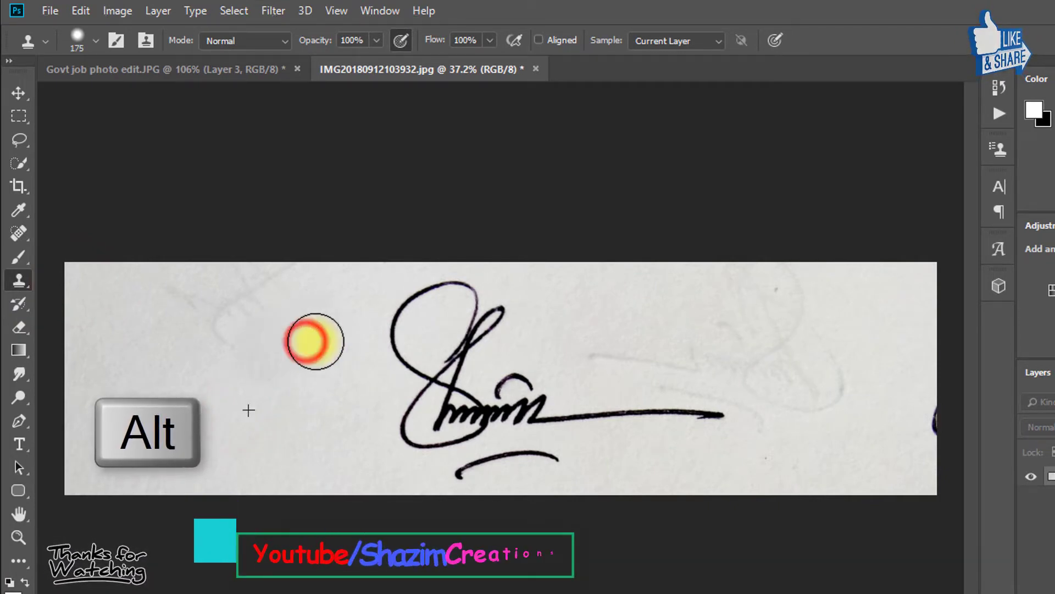
pyautogui.hotkey('ctrl', 'z')
pyautogui.click(635, 369)
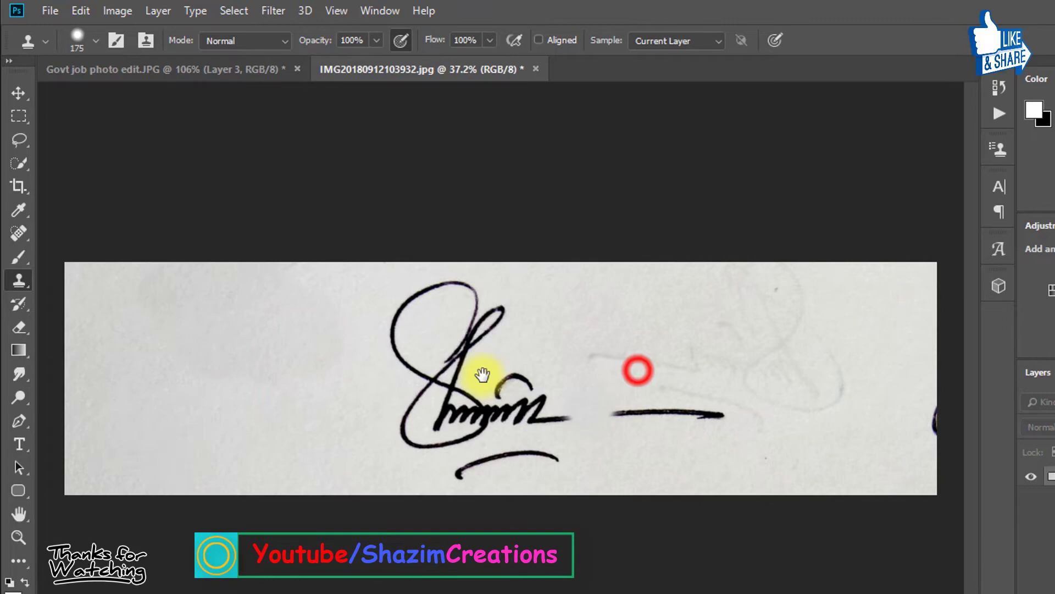
# Lower clone opacity and cover the faint traces near the signature's right end
pyautogui.keyDown('alt'); pyautogui.click(565, 325); pyautogui.keyUp('alt')
pyautogui.click(608, 348)
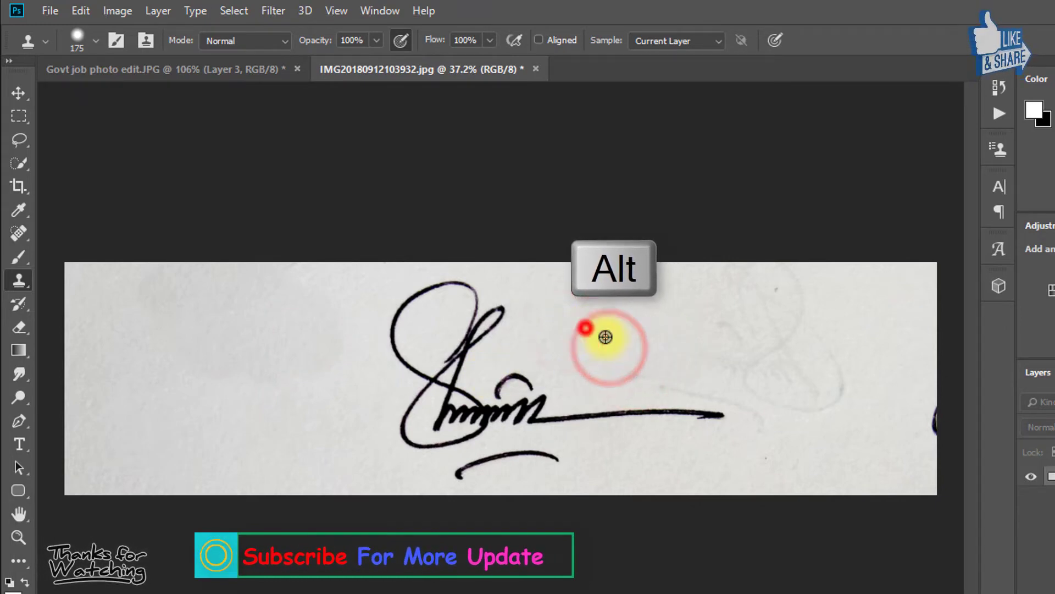
pyautogui.moveTo(436, 39); pyautogui.dragTo(298, 42)
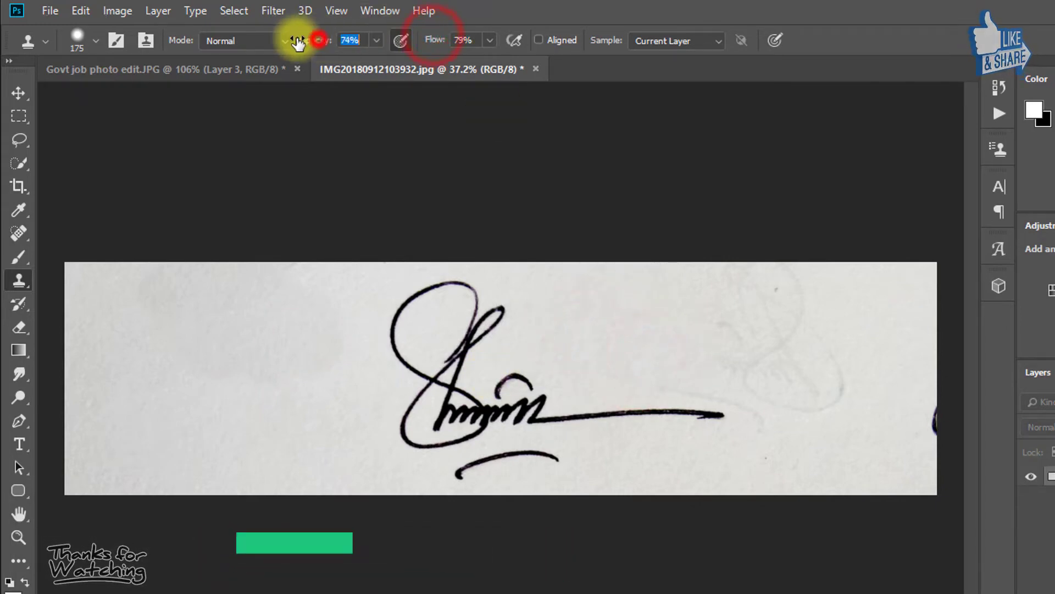
pyautogui.keyDown('alt'); pyautogui.click(618, 335); pyautogui.keyUp('alt')
pyautogui.click(661, 339)
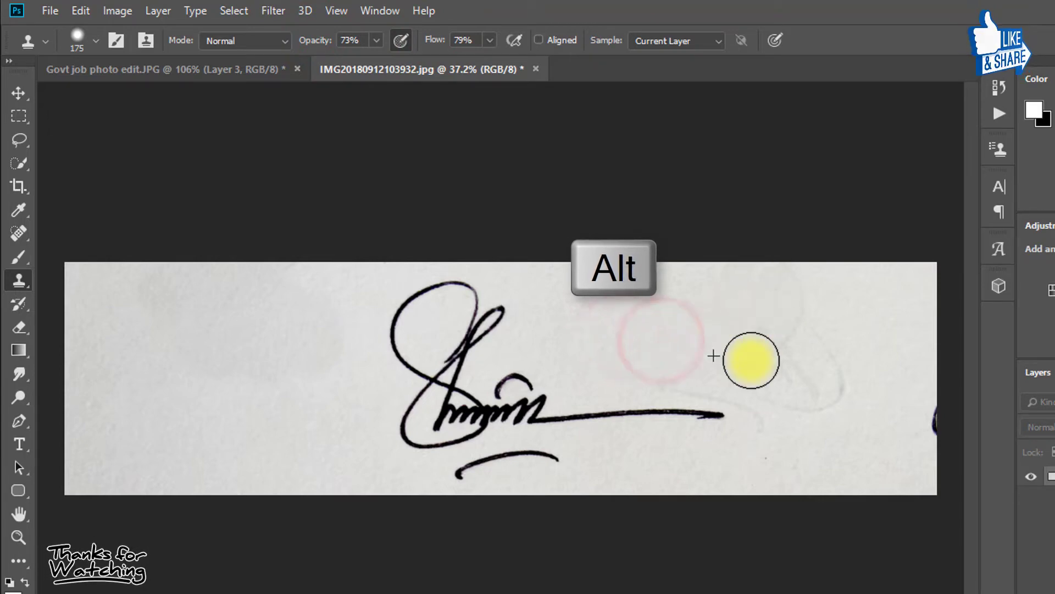
pyautogui.click(761, 393)
pyautogui.click(790, 363)
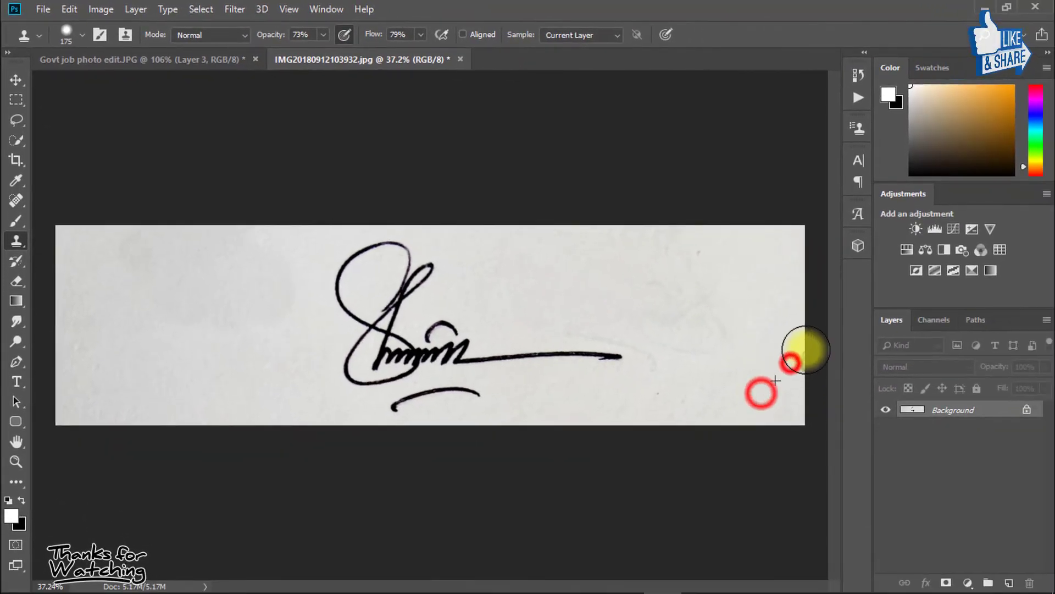
pyautogui.hotkey('ctrl', '-')
pyautogui.hotkey('ctrl', '-')
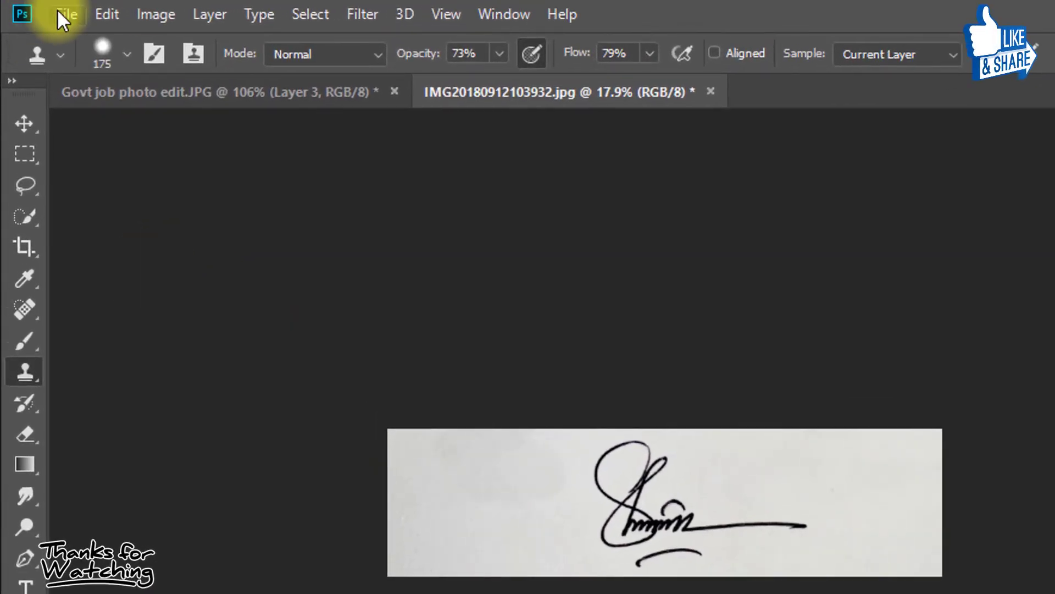
# In Image Size, set resolution to 72 and width to 300 px so height becomes 80
pyautogui.click(149, 14)
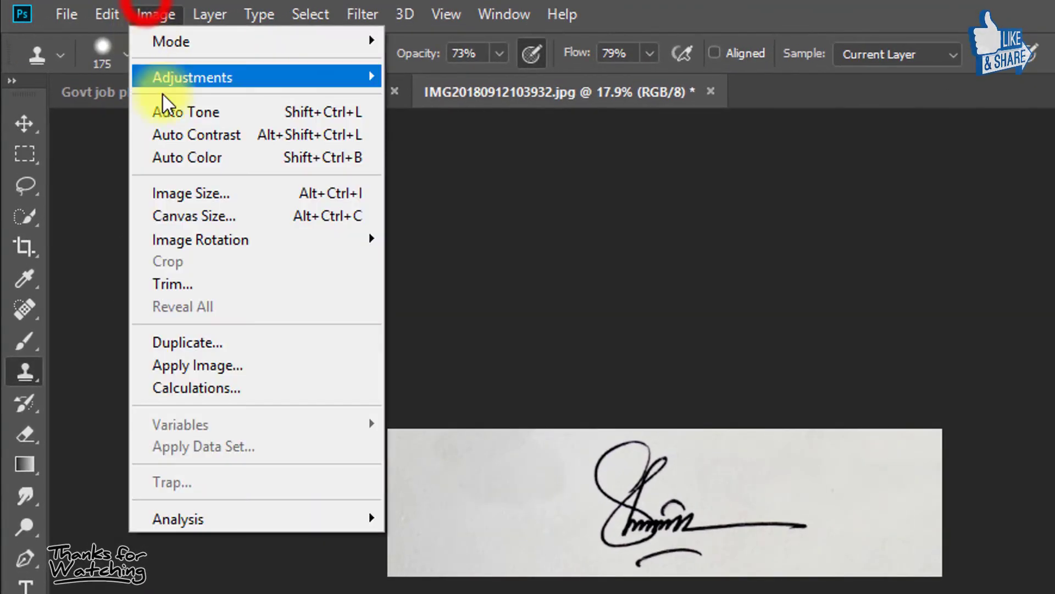
pyautogui.click(202, 190)
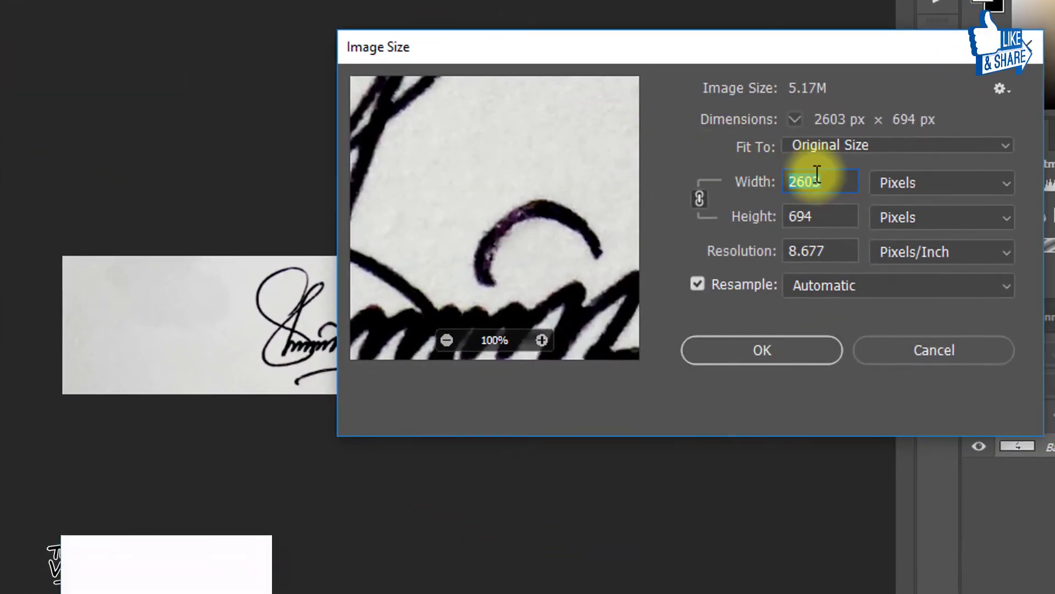
pyautogui.doubleClick(836, 240)
pyautogui.write('7')
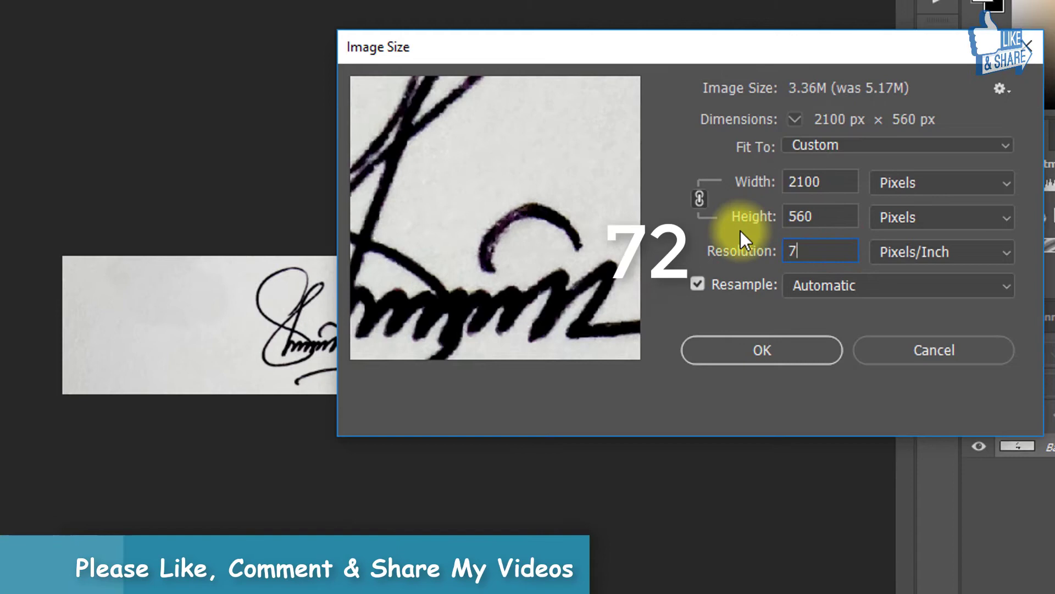
pyautogui.write('2')
pyautogui.doubleClick(841, 183)
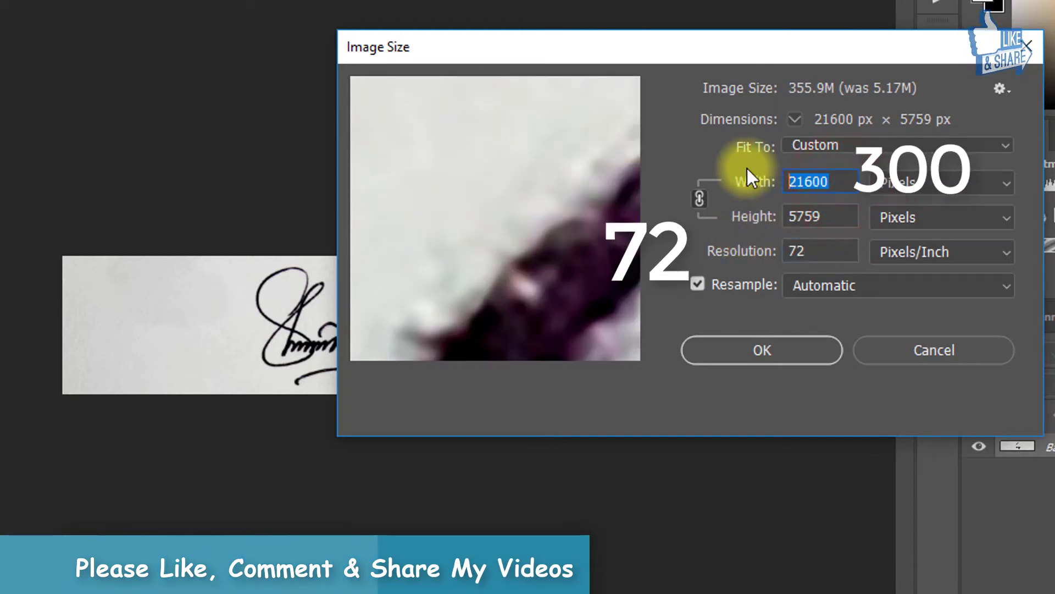
pyautogui.write('300')
pyautogui.doubleClick(823, 183)
pyautogui.doubleClick(814, 216)
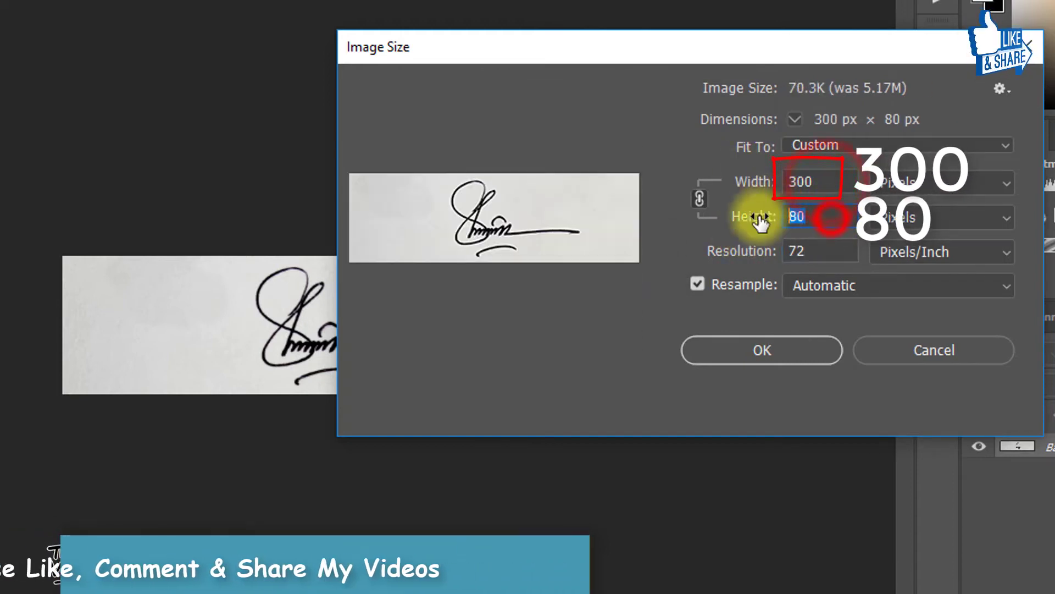
pyautogui.click(767, 344)
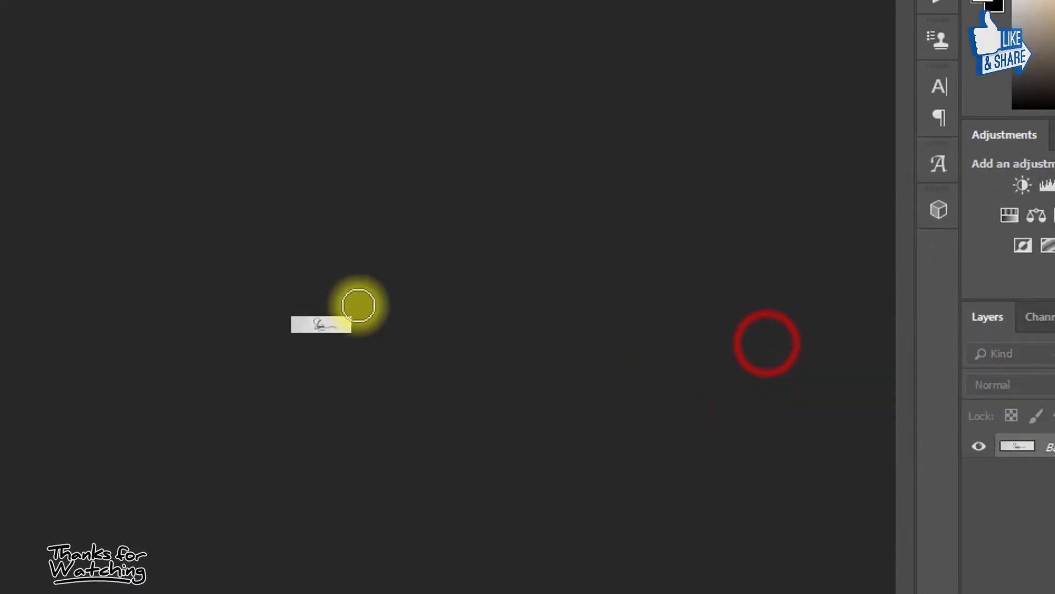
pyautogui.click(347, 299)
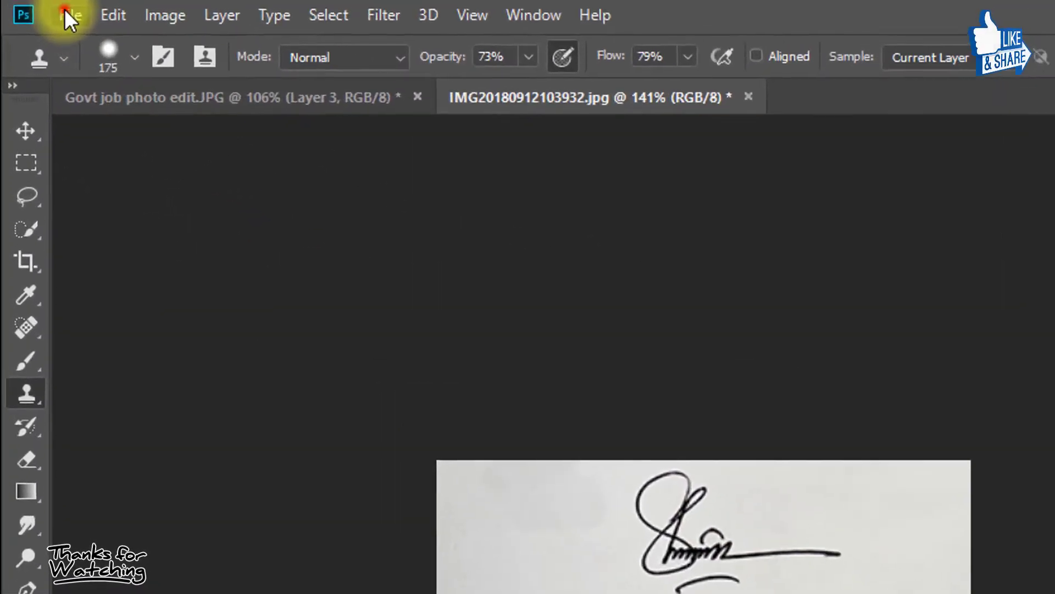
# Save 'Govt job 300 80 signature edit' to the Desktop as a maximum-quality JPEG, then minimize Photoshop
pyautogui.click(33, 5)
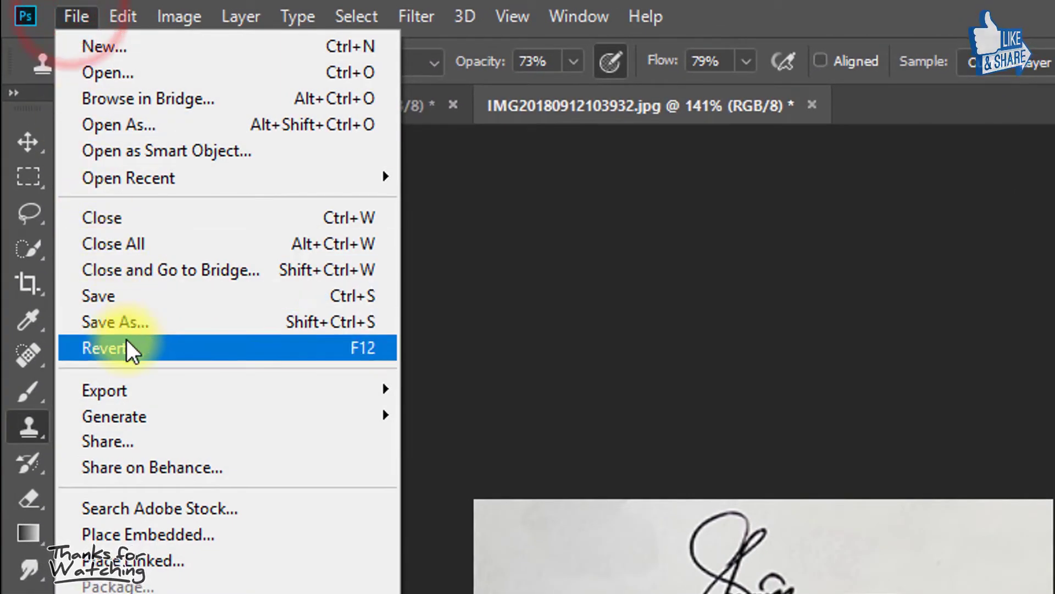
pyautogui.click(126, 323)
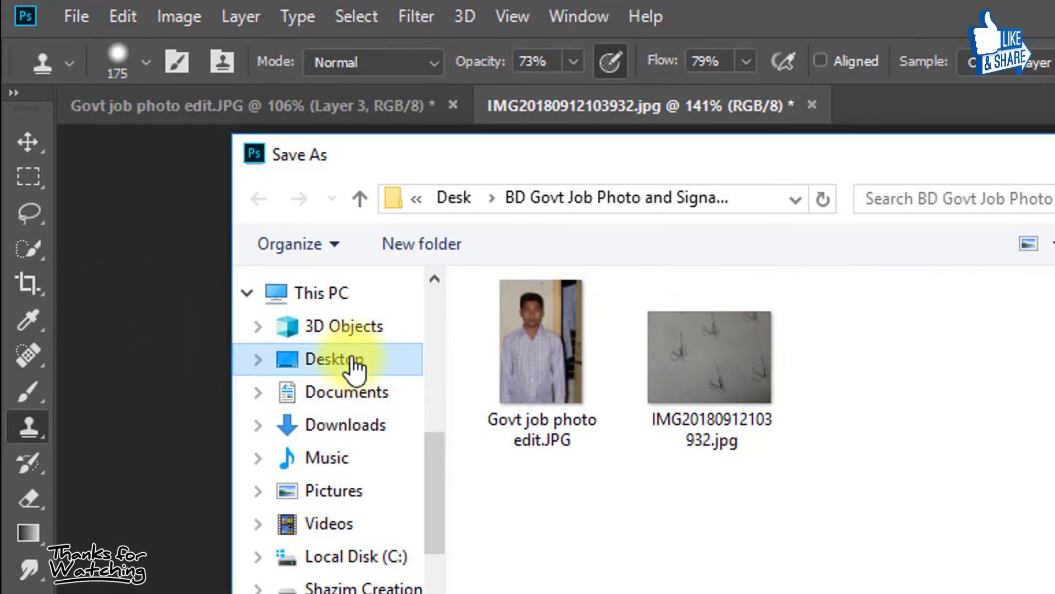
pyautogui.click(352, 360)
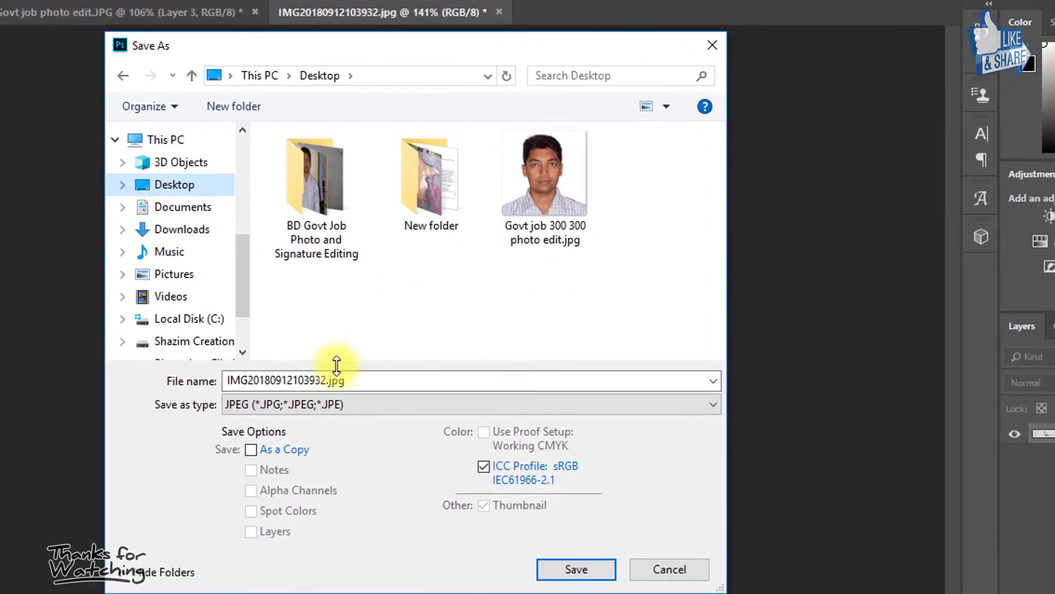
pyautogui.click(330, 373)
pyautogui.write('Govt job 300 80 signature edit')
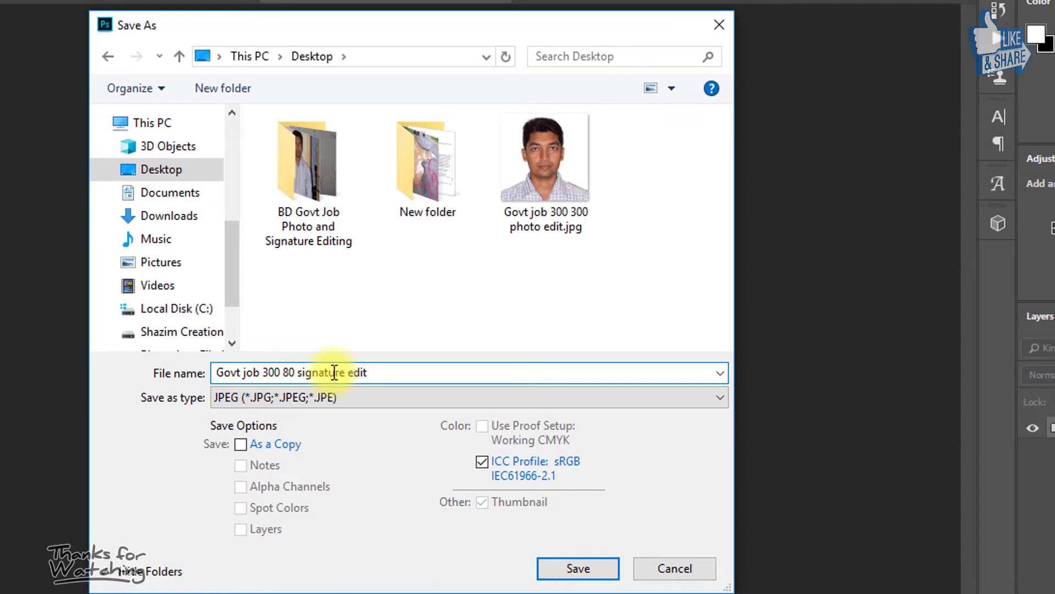
pyautogui.press('Return')
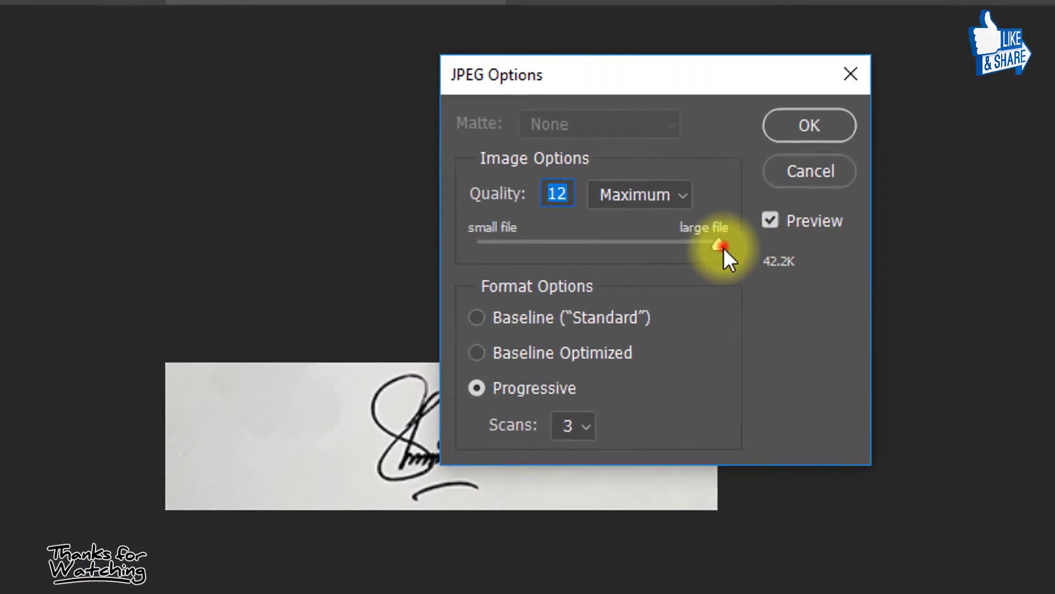
pyautogui.click(829, 141)
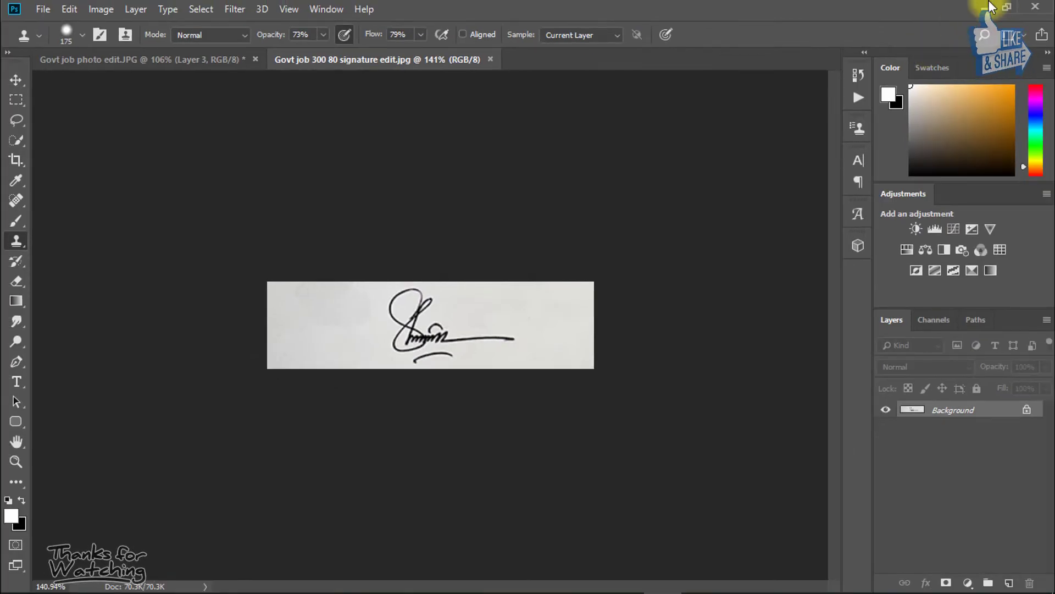
pyautogui.click(987, 7)
# Preview the saved photo and signature JPEGs in the image viewer
pyautogui.doubleClick(43, 430)
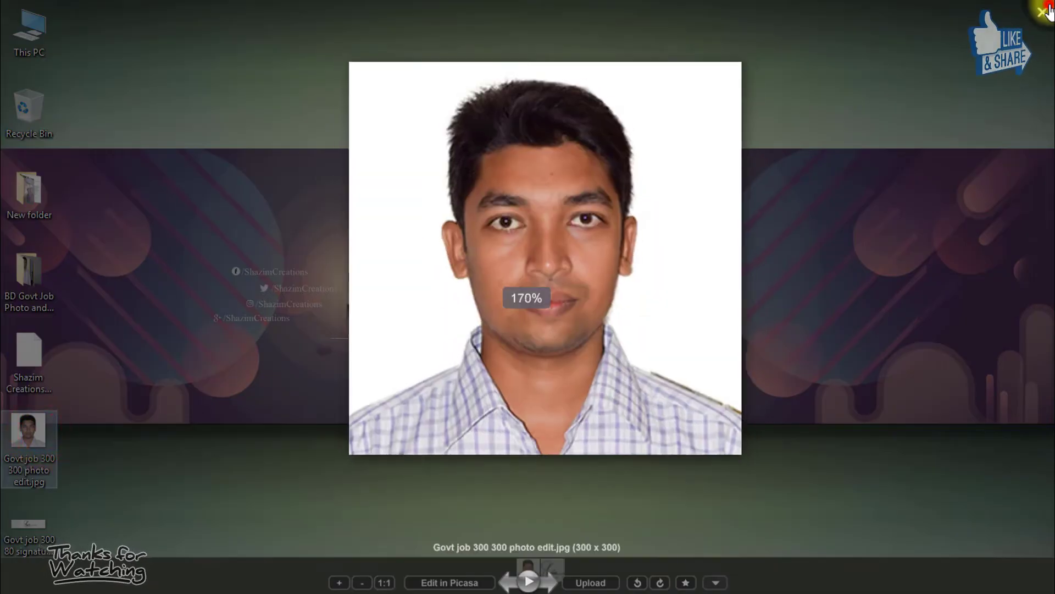
pyautogui.click(1042, 12)
pyautogui.doubleClick(44, 526)
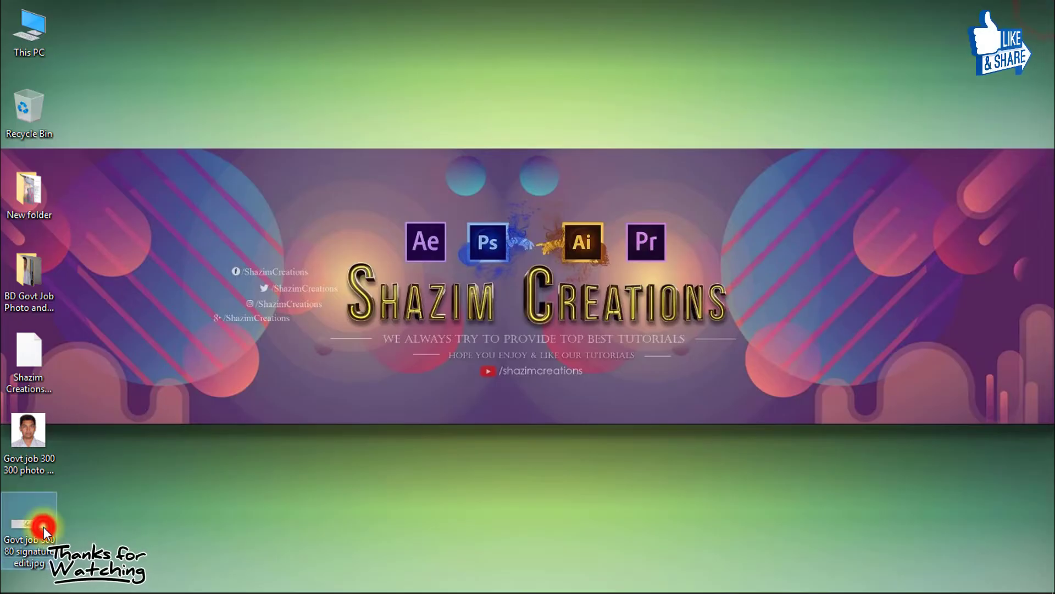
pyautogui.click(1046, 17)
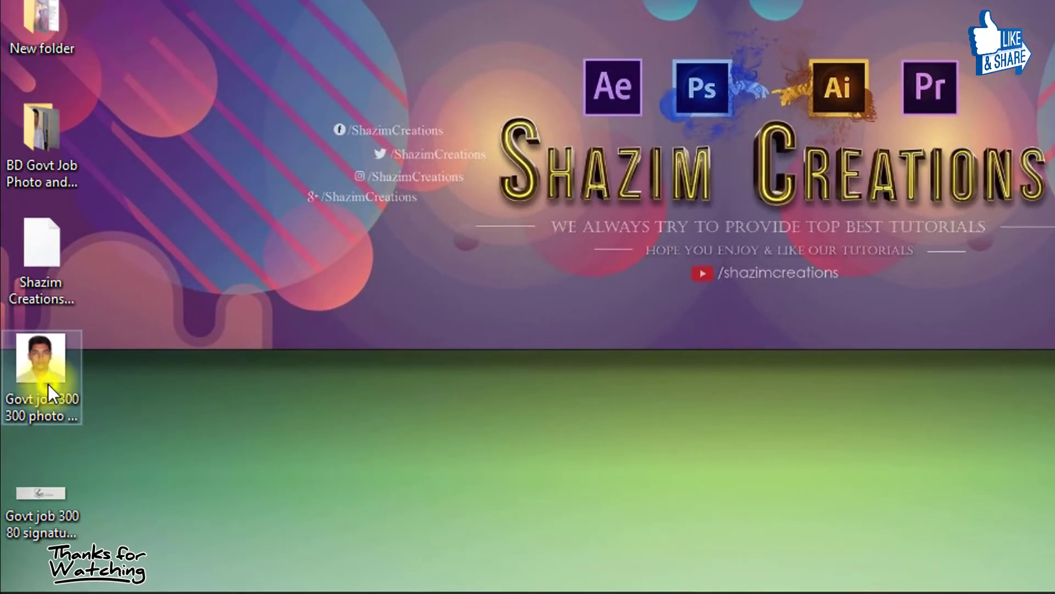
# Check the photo's Properties details: 300 × 300 pixels, 70.1 KB
pyautogui.rightClick(48, 384)
pyautogui.click(110, 546)
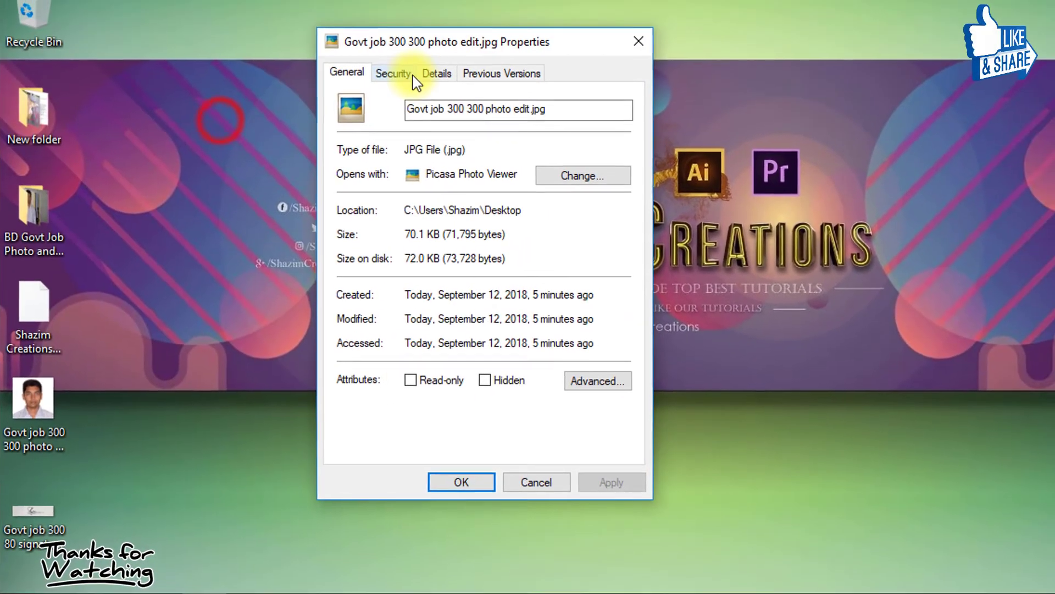
pyautogui.click(179, 124)
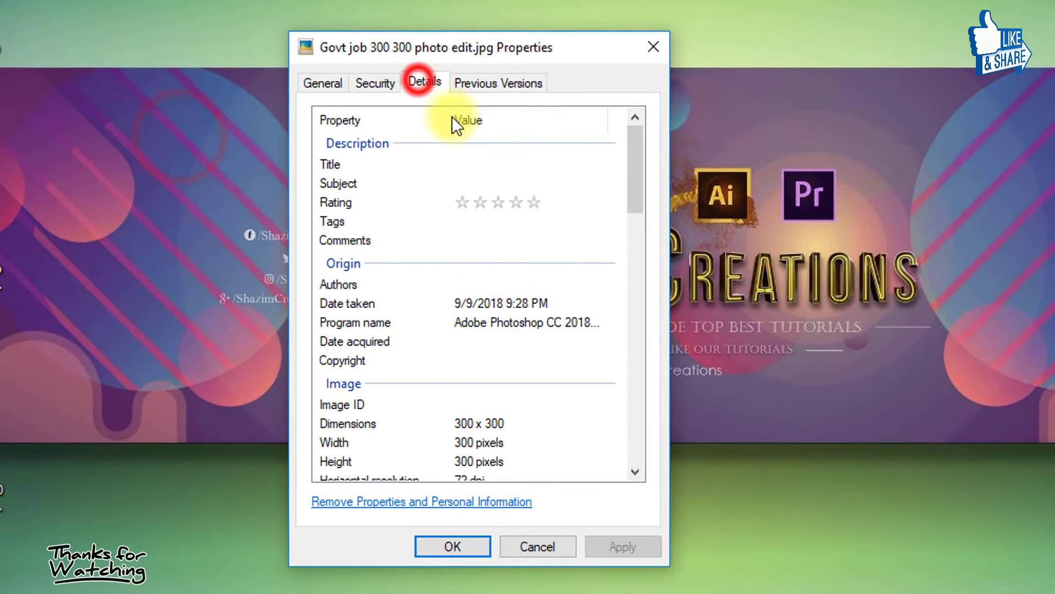
pyautogui.scroll(-3, 533, 355)
pyautogui.click(464, 272)
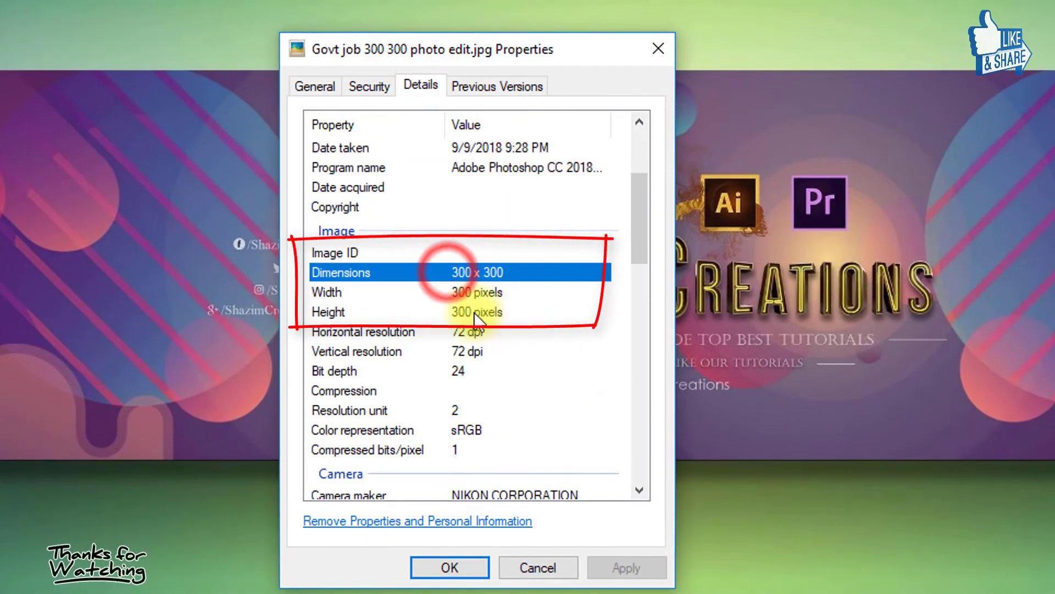
pyautogui.scroll(-4, 476, 352)
pyautogui.scroll(-5, 484, 368)
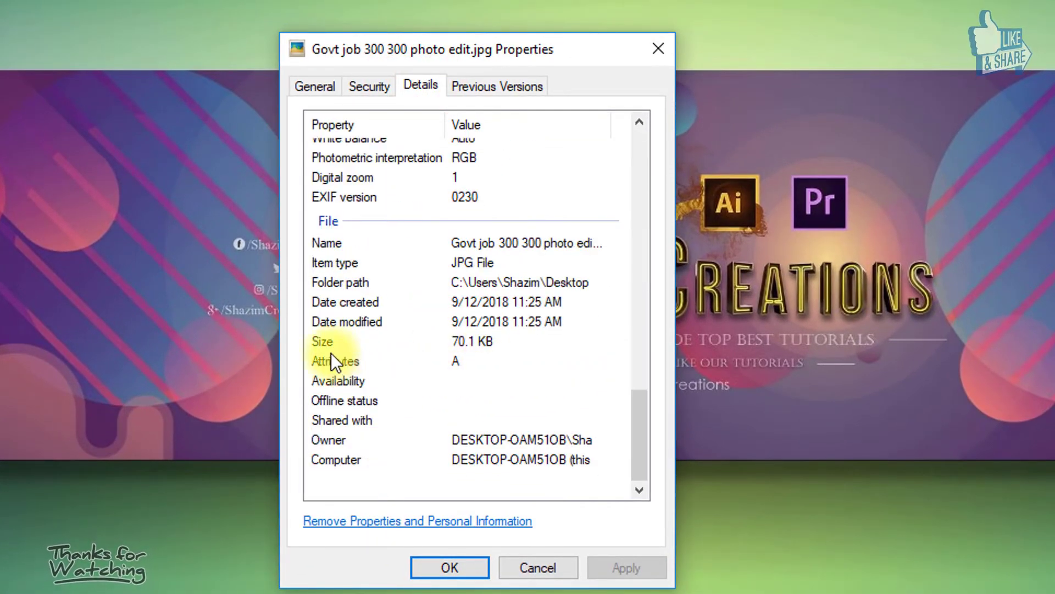
pyautogui.click(450, 339)
pyautogui.click(616, 81)
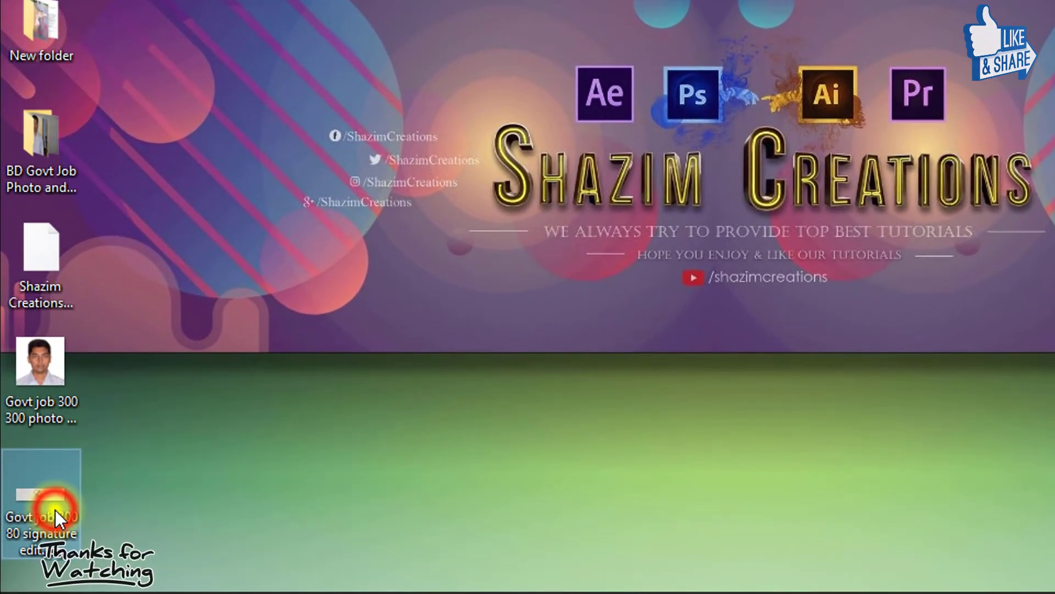
# Check the signature's Properties details: 300 × 80 pixels, 27.6 KB
pyautogui.rightClick(55, 509)
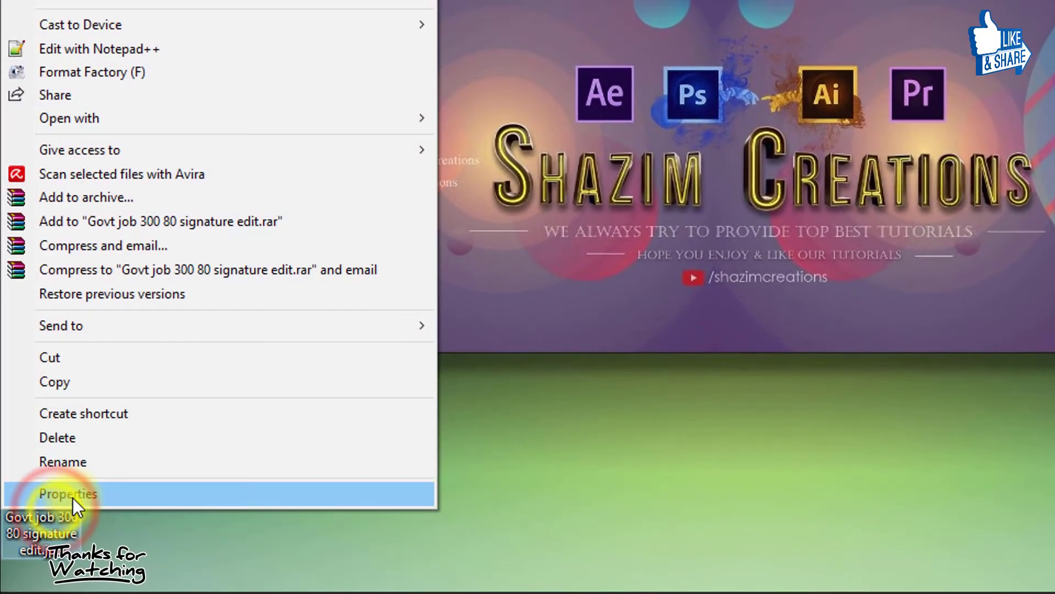
pyautogui.click(73, 497)
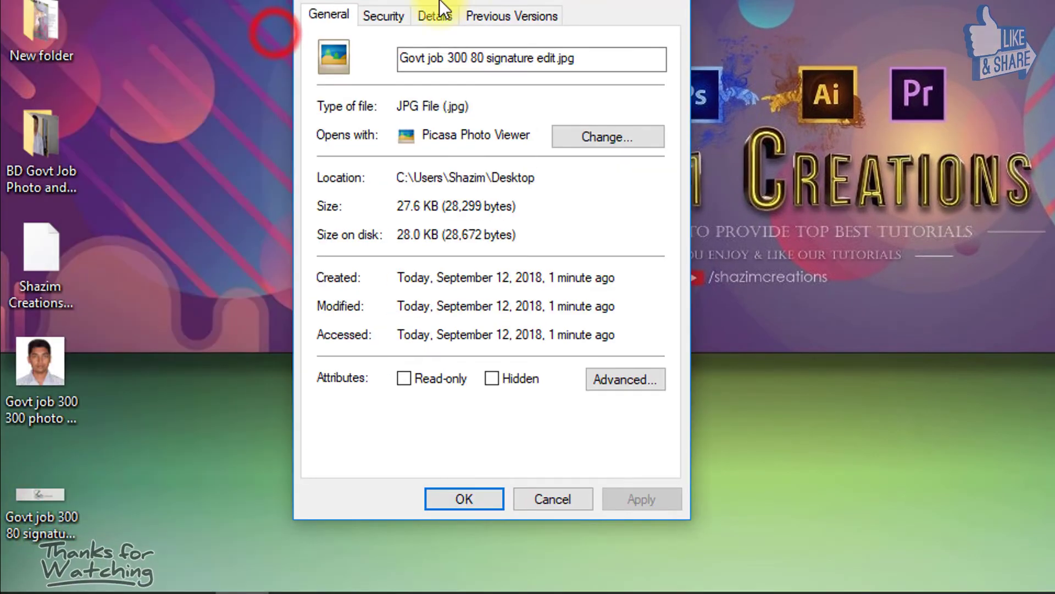
pyautogui.click(205, 78)
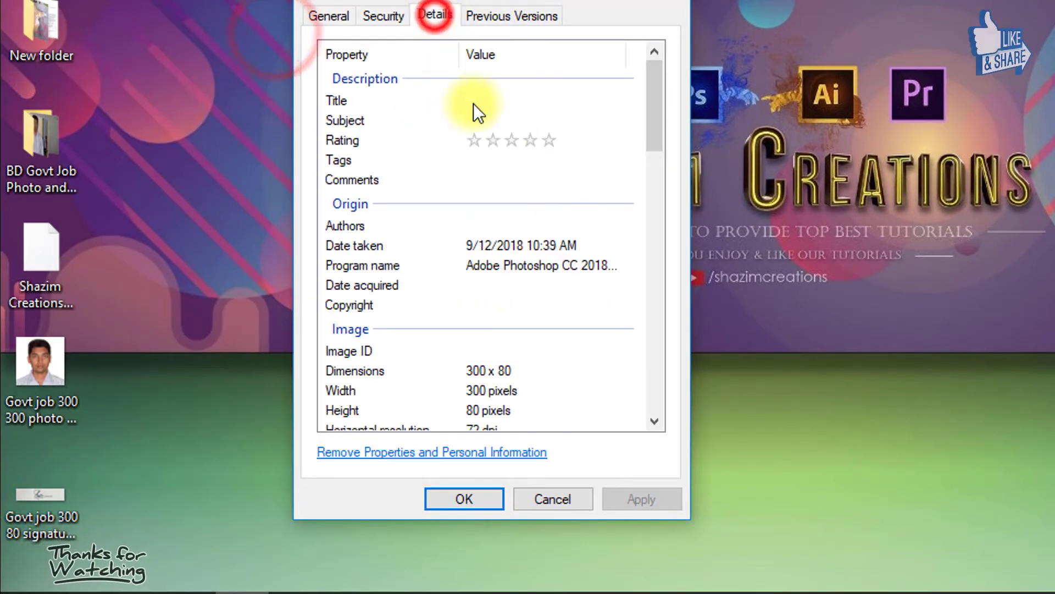
pyautogui.scroll(-2, 472, 248)
pyautogui.click(471, 254)
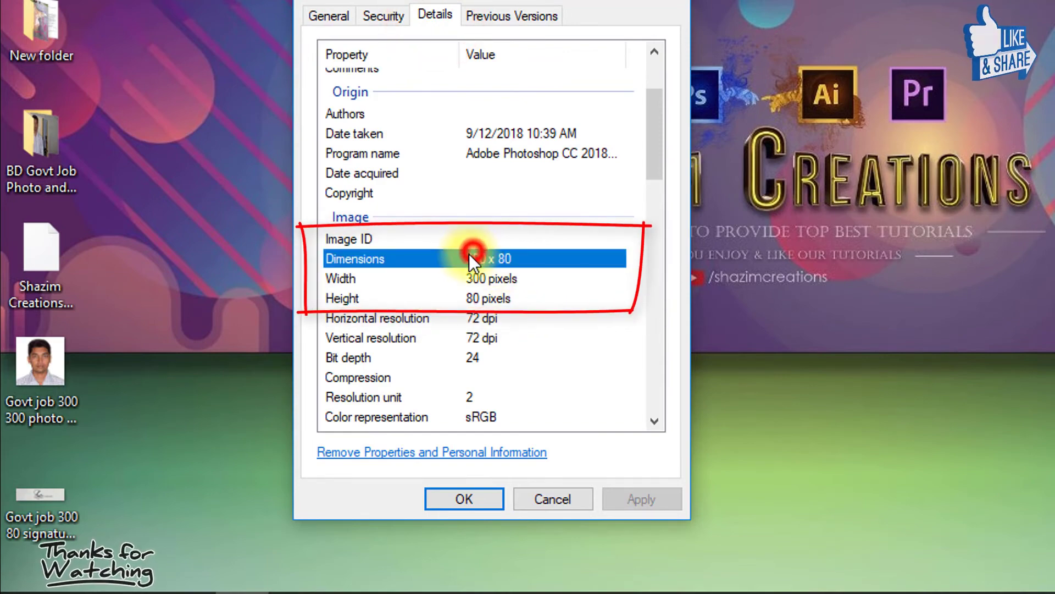
pyautogui.click(483, 281)
pyautogui.click(438, 297)
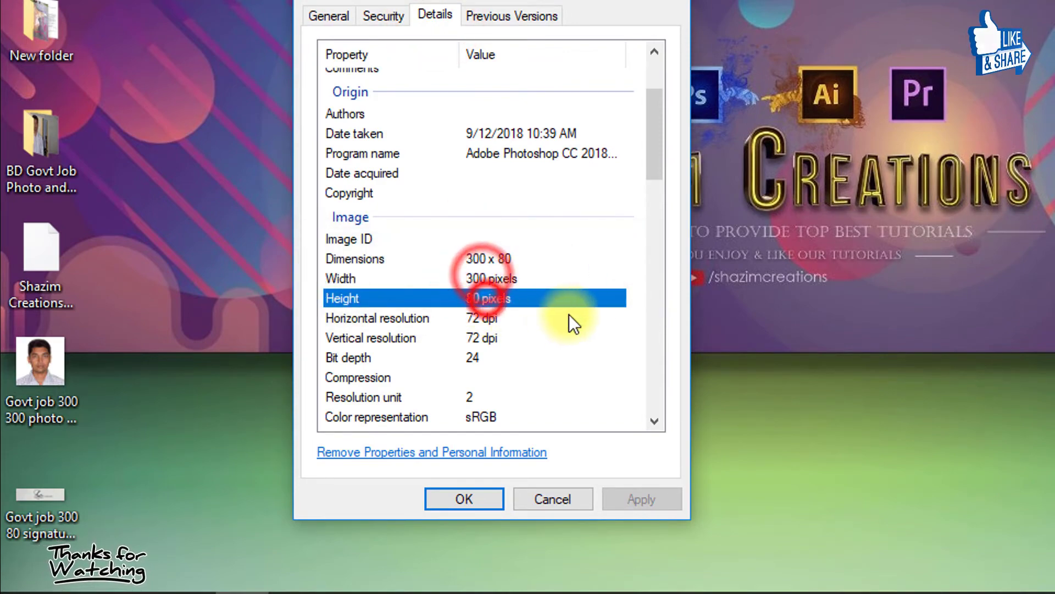
pyautogui.scroll(-10, 569, 315)
pyautogui.click(474, 270)
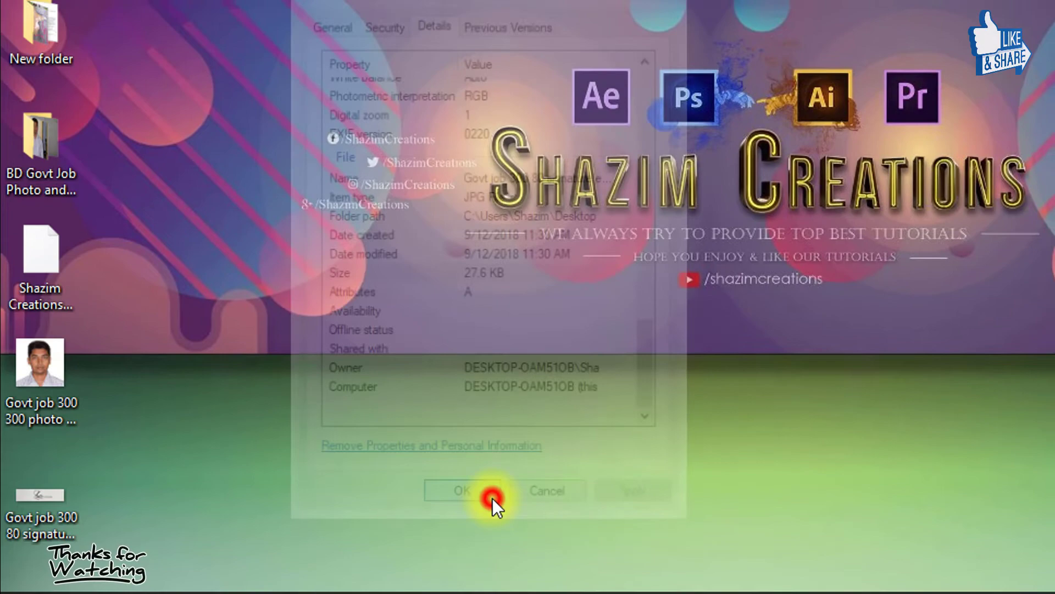